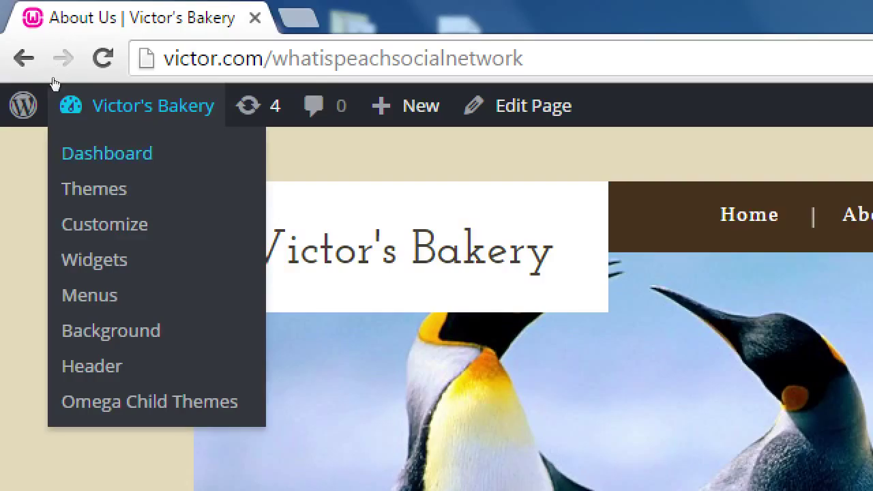
# - Open the site's dashboard and review the core, plugin and theme sections of the WordPress Updates page
pyautogui.click(59, 86)
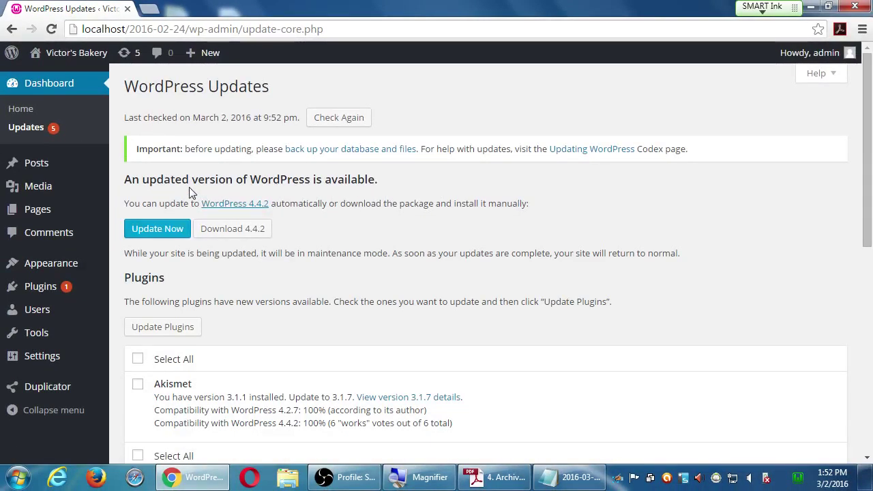
pyautogui.moveTo(150, 180); pyautogui.dragTo(345, 181)
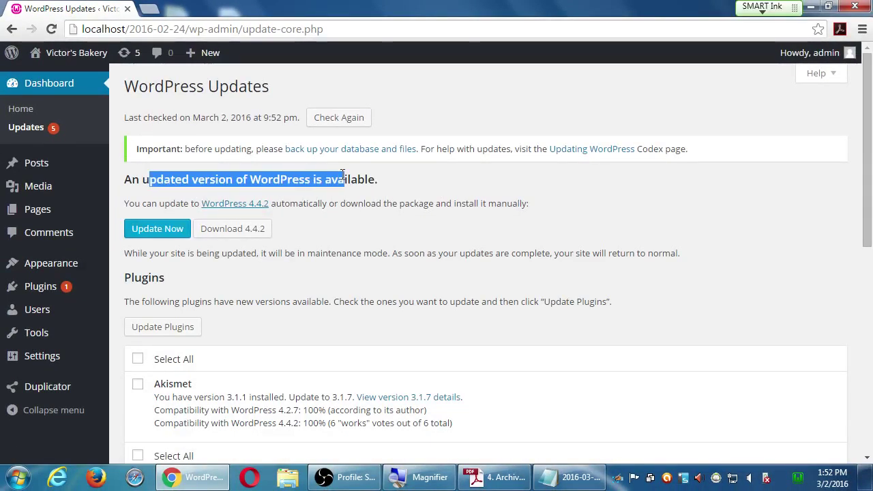
pyautogui.moveTo(138, 277); pyautogui.dragTo(164, 277)
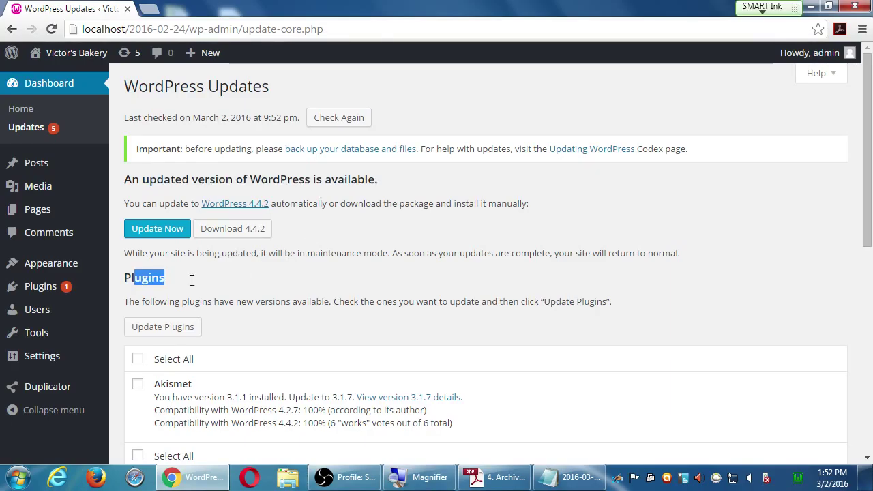
pyautogui.scroll(-5, 195, 281)
pyautogui.moveTo(144, 212); pyautogui.dragTo(170, 217)
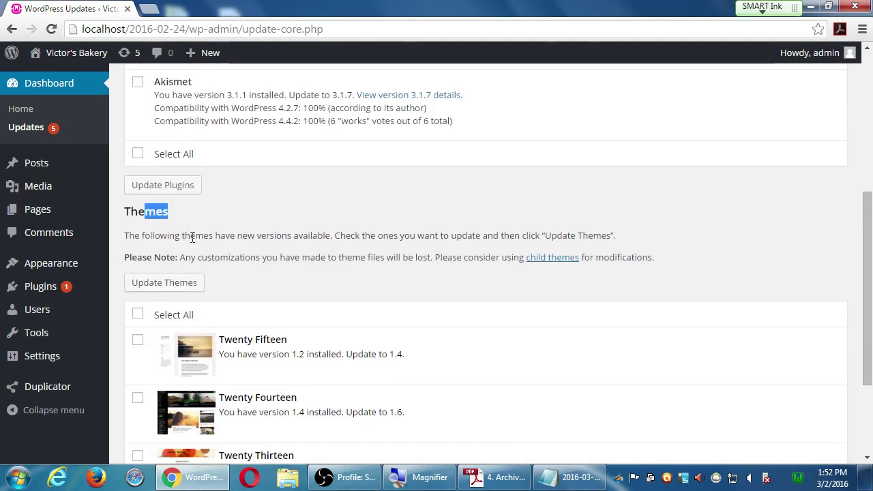
# - Switch to the Notepad notes and add an "Updates" heading below the existing text, followed by the line "They are good: fix vulernabilities"
pyautogui.click(572, 480)
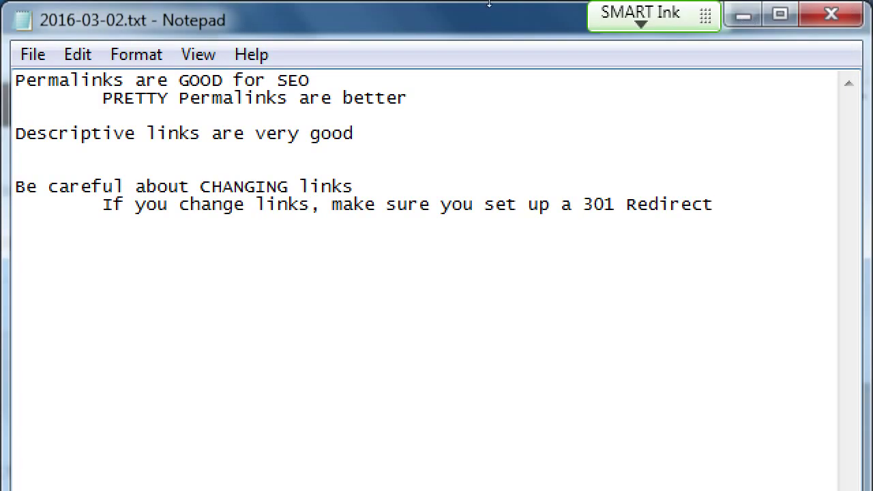
pyautogui.press('Return')
pyautogui.press('Return')
pyautogui.press('Return')
pyautogui.write('Updates')
pyautogui.press('Return')
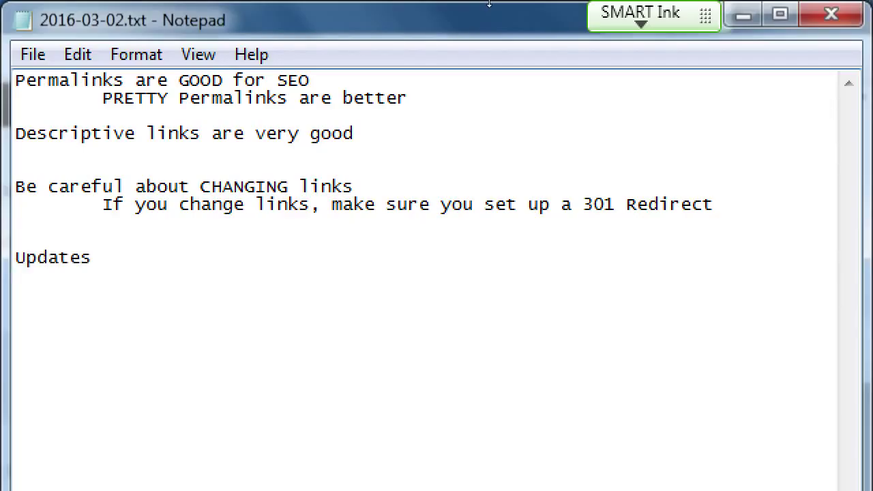
pyautogui.write('They are good: ')
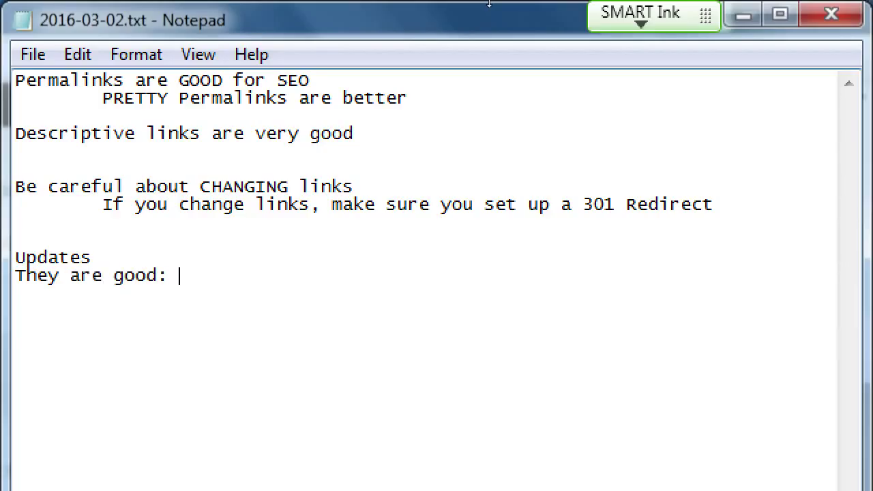
pyautogui.write('fix vulernabilities')
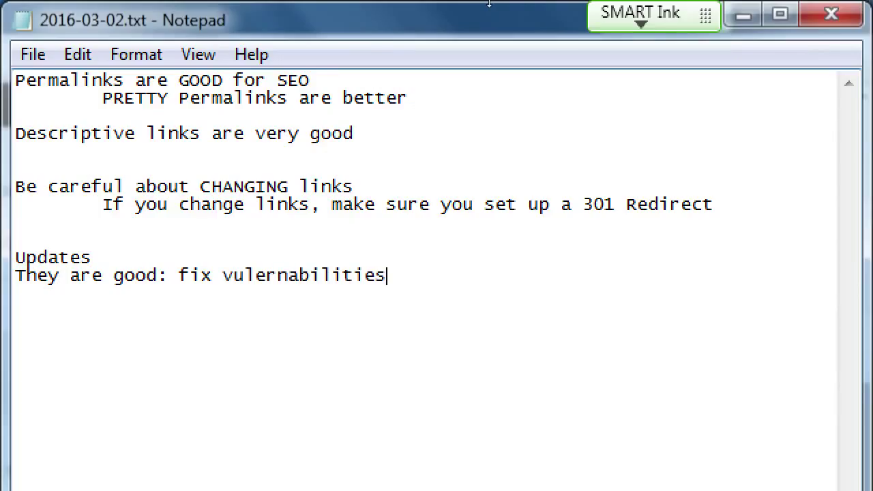
# - Try to correct the spelling of "vulernabilities" in the line under the "Updates" heading
pyautogui.press('Left')
pyautogui.press('Left')
pyautogui.press('Left')
pyautogui.press('Left')
pyautogui.press('Left')
pyautogui.press('Left')
pyautogui.press('Left')
pyautogui.press('Left')
pyautogui.press('Left')
pyautogui.press('Left')
pyautogui.press('Left')
pyautogui.press('Right')
pyautogui.press('Right')
pyautogui.hotkey('shift', 'Right')
pyautogui.hotkey('shift', 'Left')
pyautogui.press('Delete')
pyautogui.write('a')
# - Extend the updates line with ", give you new features, make your site better" and maximize the Notepad window
pyautogui.press('End')
pyautogui.write(', give youi')
pyautogui.press('BackSpace')
pyautogui.press('BackSpace')
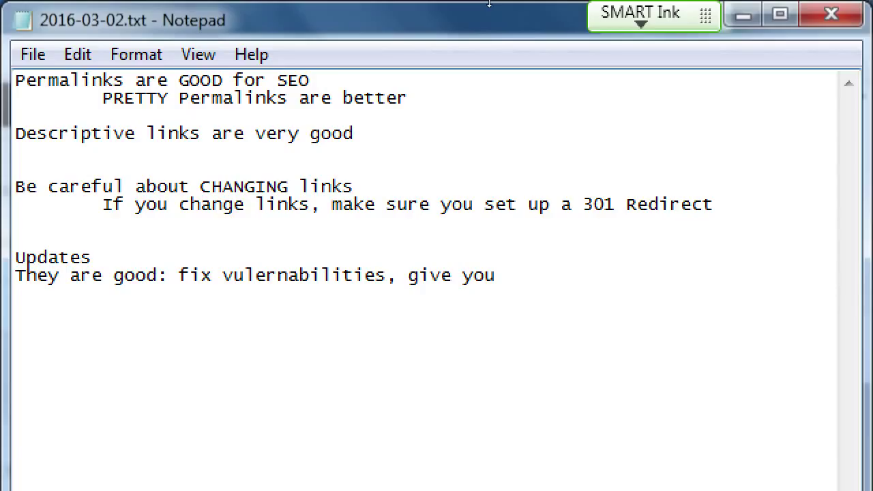
pyautogui.write('new feature')
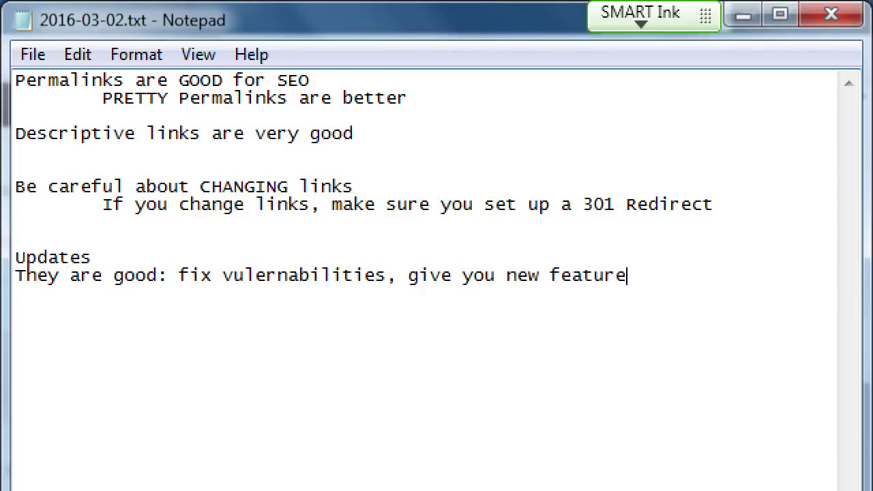
pyautogui.write('s, make ')
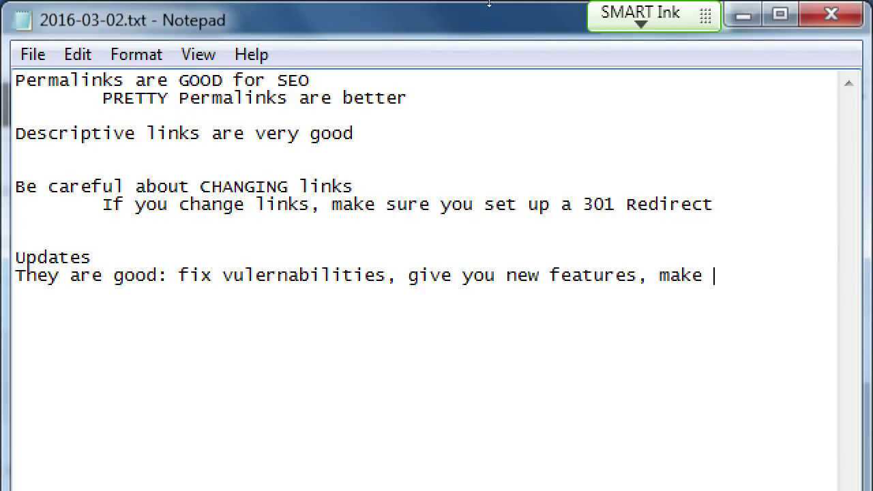
pyautogui.write('your site better')
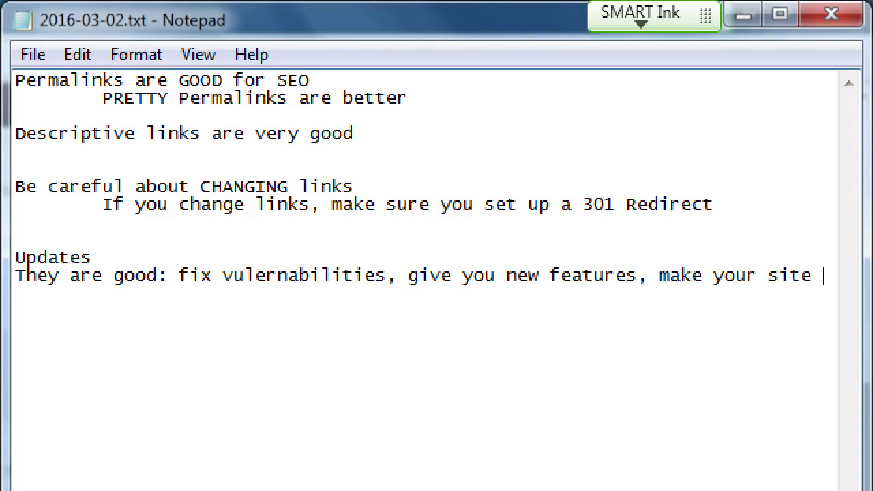
pyautogui.doubleClick(480, 9)
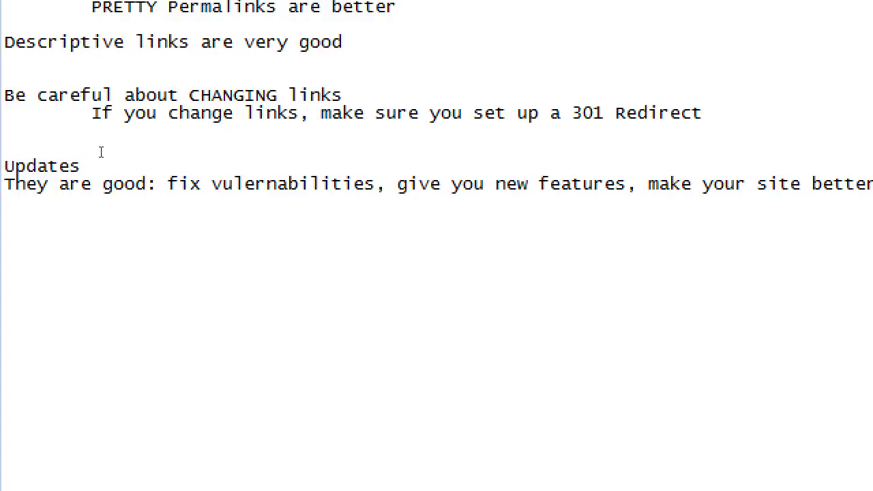
# - Switch to Chrome and look over the WordPress Updates page again, from the themes section back up to the core update
pyautogui.press('super+minus')
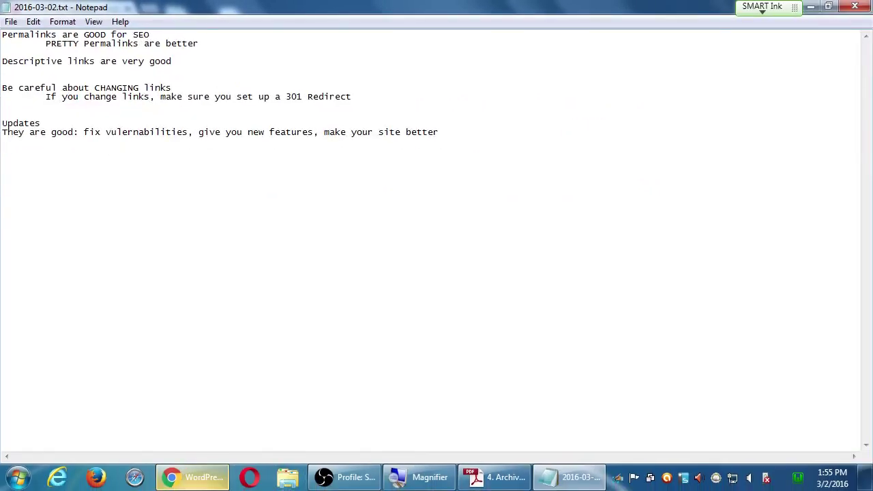
pyautogui.moveTo(220, 481)
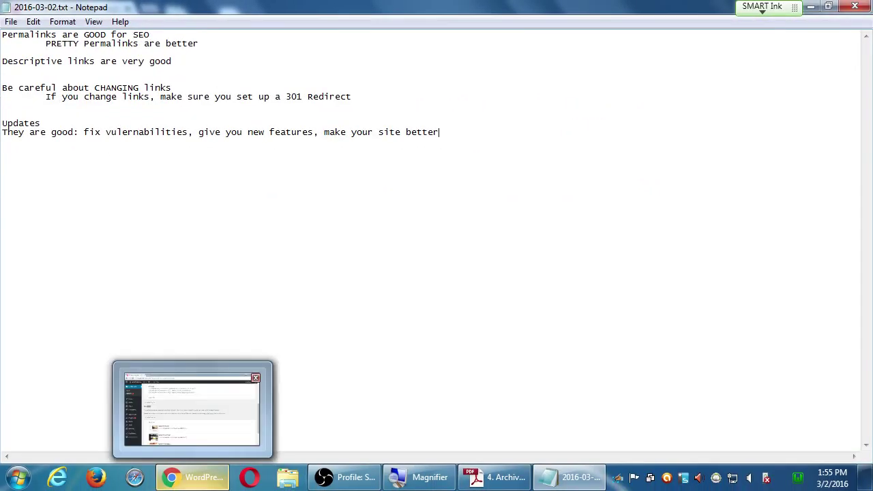
pyautogui.click(220, 481)
pyautogui.click(220, 231)
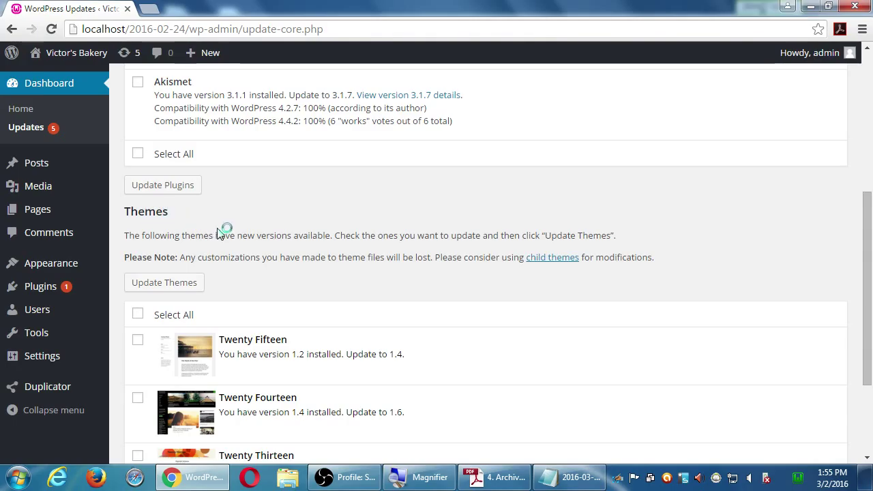
pyautogui.scroll(5, 219, 233)
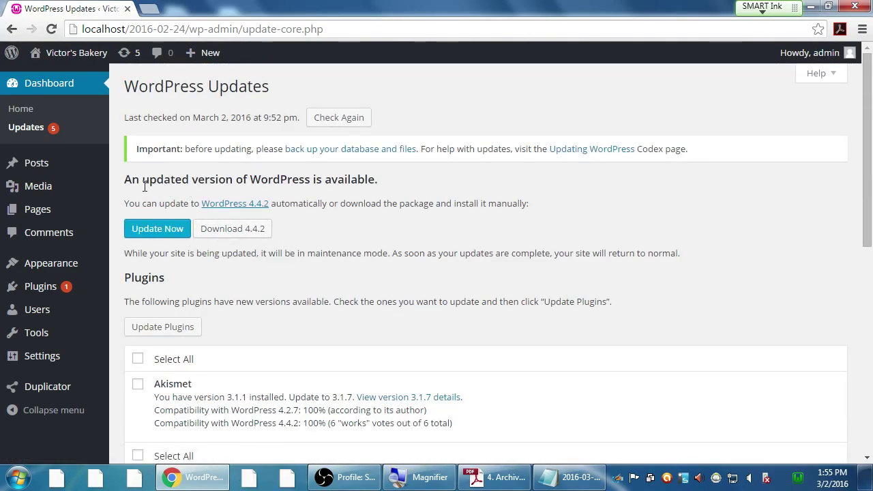
# - Switch back to the Notepad notes and add a "Core WordPress" heading below the updates line
pyautogui.click(570, 477)
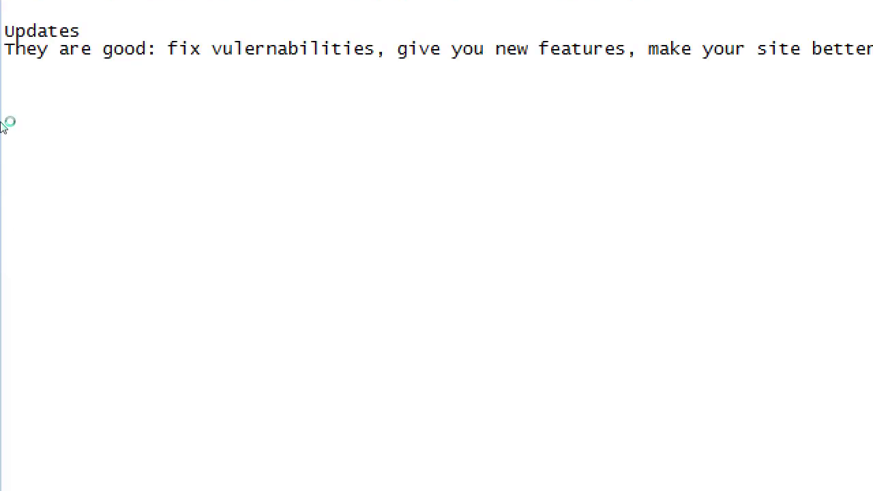
pyautogui.press('Return')
pyautogui.write('Core WordPRess')
pyautogui.press('BackSpace')
pyautogui.press('BackSpace')
pyautogui.press('BackSpace')
pyautogui.press('BackSpace')
pyautogui.write('ress')
pyautogui.press('Return')
pyautogui.press('Return')
pyautogui.press('Return')
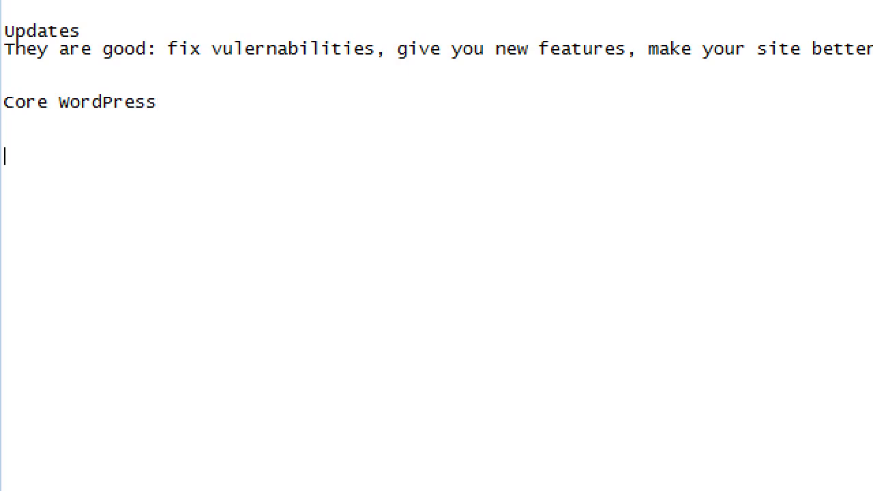
# - Add "Plugins" and "Themes" headings below "Core WordPress", separated by two blank lines
pyautogui.write('Plugins')
pyautogui.press('Return')
pyautogui.press('Return')
pyautogui.press('Return')
pyautogui.write('Themes')
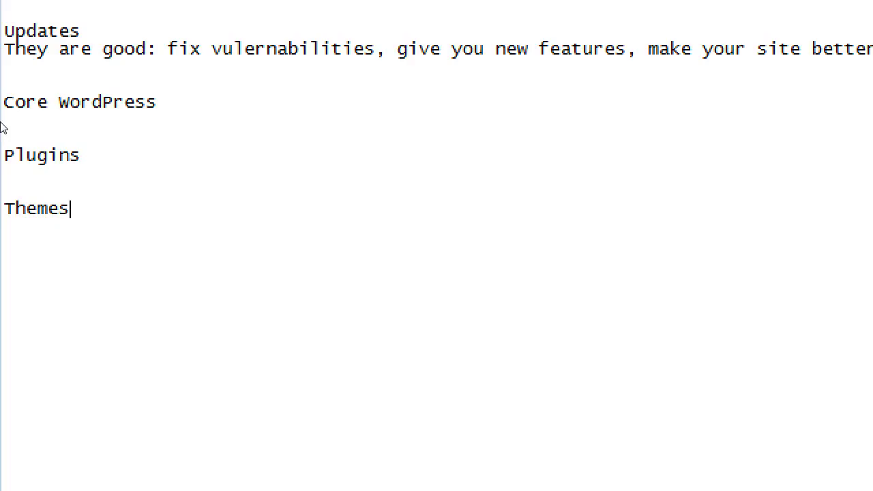
# - Append "(software)" to the "Core WordPress" heading in the notes
pyautogui.press('Up')
pyautogui.press('Up')
pyautogui.press('Up')
pyautogui.press('Up')
pyautogui.press('End')
pyautogui.write('(software)')
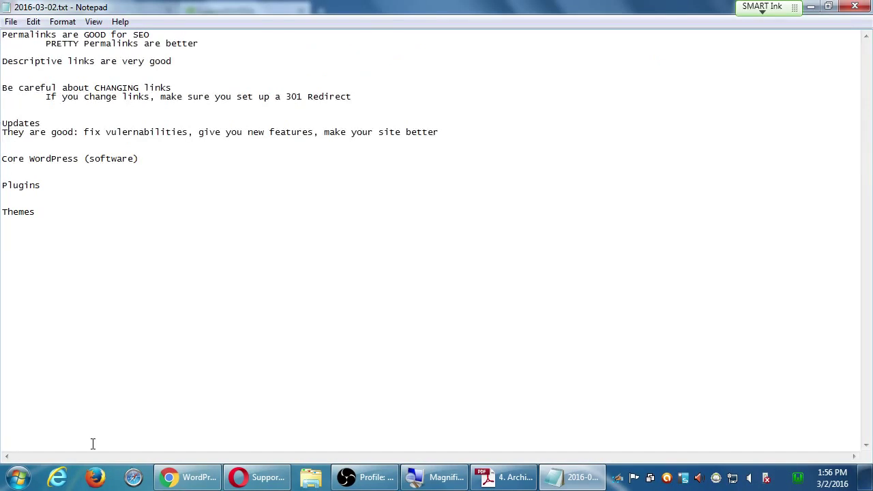
# - Close the open Opera browser window and return to the Notepad notes
pyautogui.rightClick(242, 480)
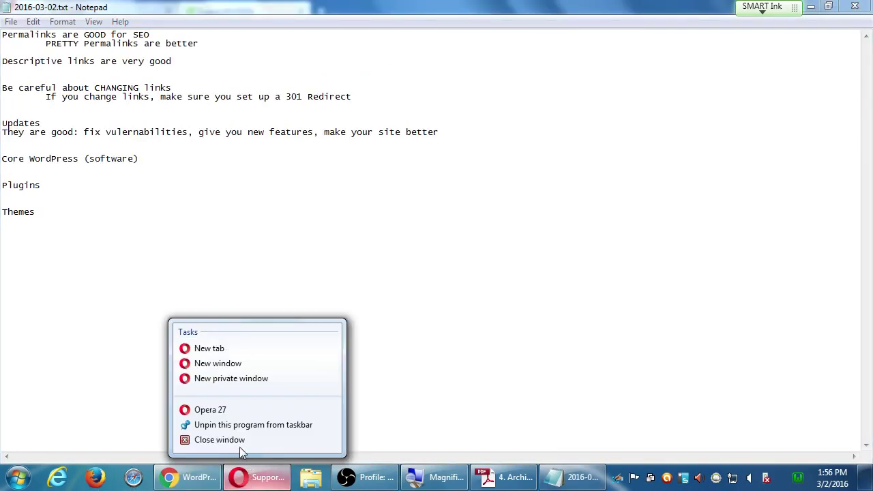
pyautogui.click(238, 441)
pyautogui.click(209, 201)
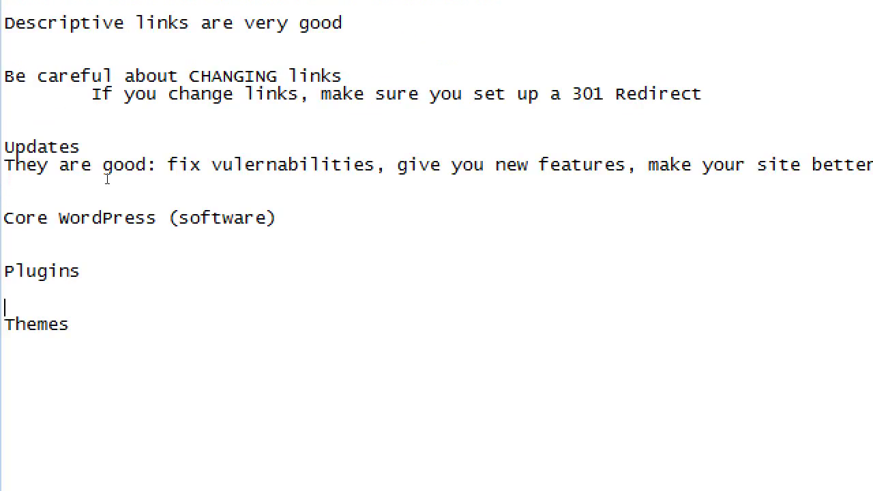
# - Add the indented line "Automattic - Parent company of WP" under the "Core WordPress (software)" heading
pyautogui.press('Up')
pyautogui.press('Up')
pyautogui.press('Up')
pyautogui.press('Return')
pyautogui.press('Tab')
pyautogui.write('Auttoma')
pyautogui.press('BackSpace')
pyautogui.press('BackSpace')
pyautogui.press('BackSpace')
pyautogui.press('BackSpace')
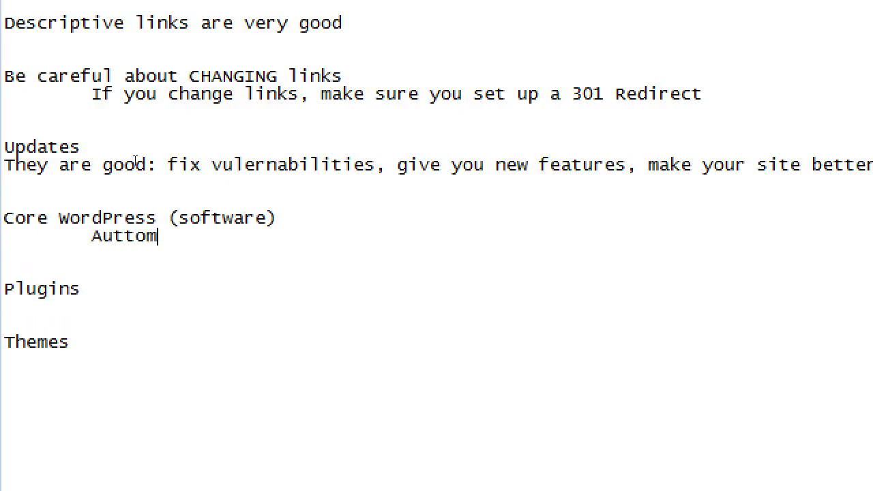
pyautogui.write('omattic - Parent ')
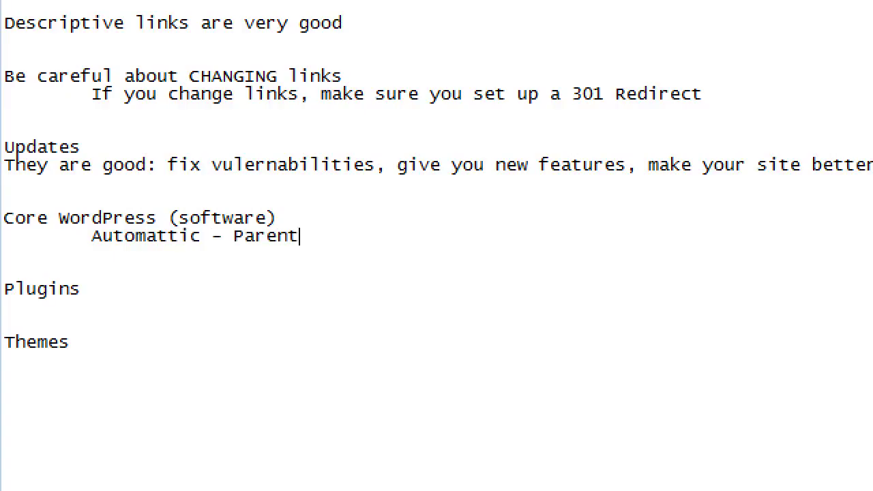
pyautogui.write('company of WP')
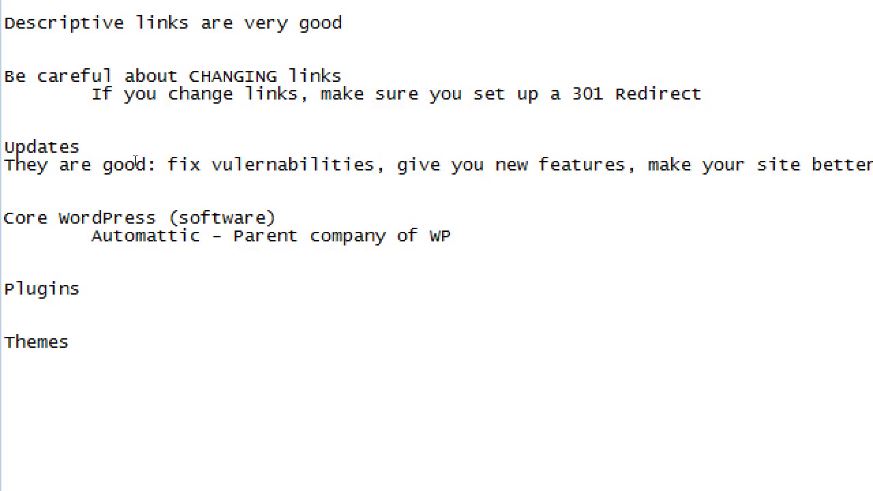
# - Switch to Chrome and open wordpress.org in a new tab
pyautogui.press('super+minus')
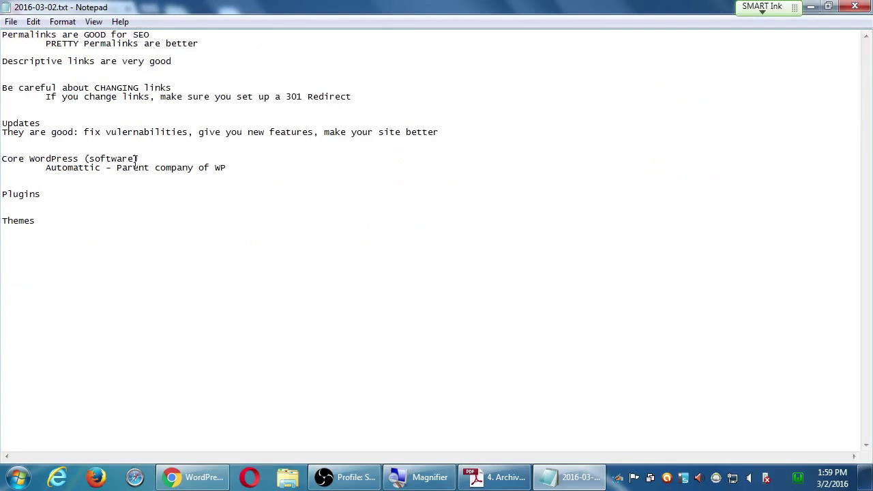
pyautogui.click(198, 476)
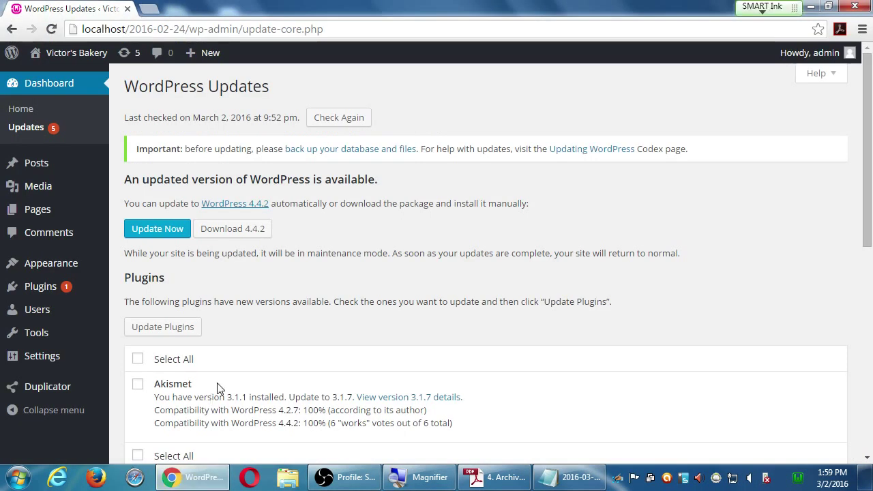
pyautogui.hotkey('ctrl', 't')
pyautogui.write('wodp')
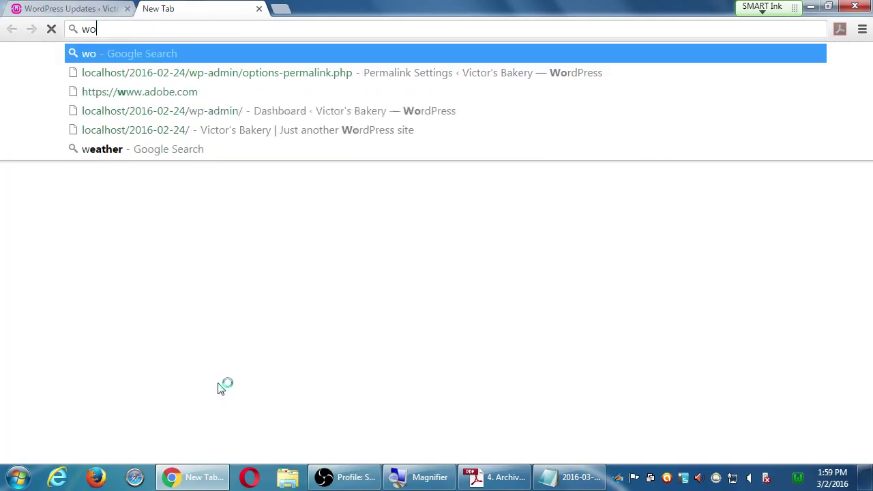
pyautogui.press('BackSpace')
pyautogui.press('BackSpace')
pyautogui.write('rdpress.org')
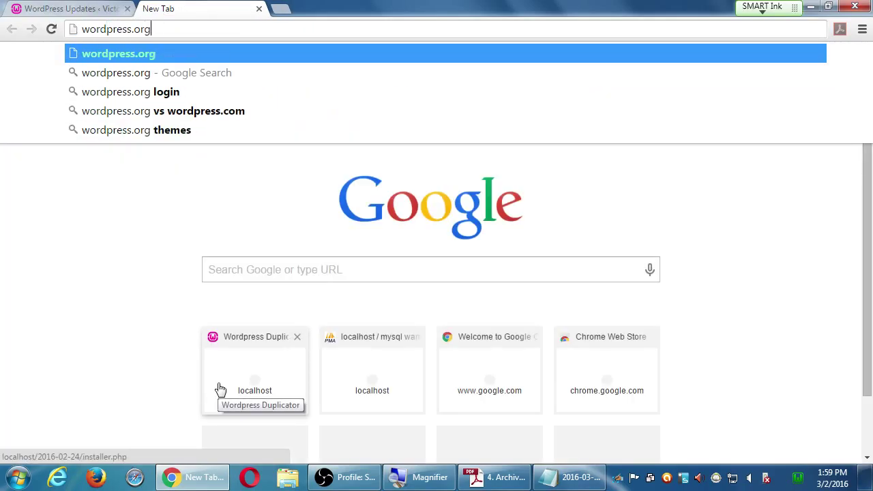
pyautogui.press('Return')
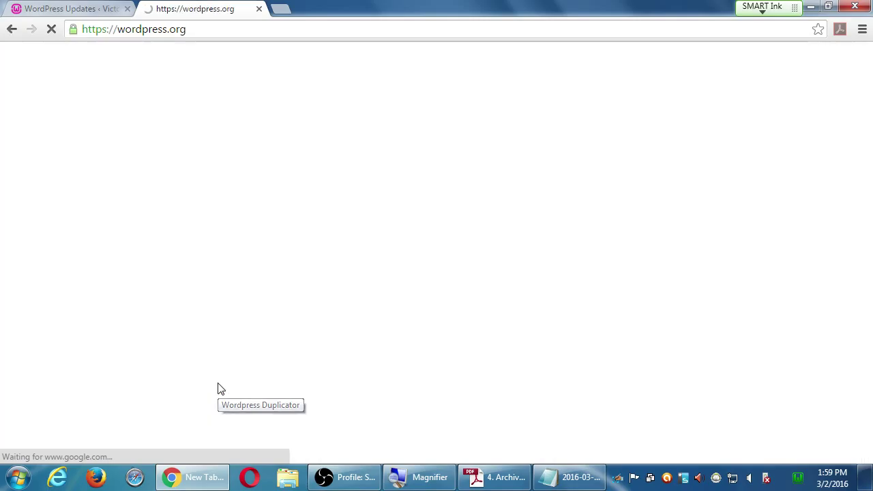
# - Look through the wordpress.org home page, including the download offer, the blog news, the WordPress users and the footer links
pyautogui.scroll(-2, 301, 301)
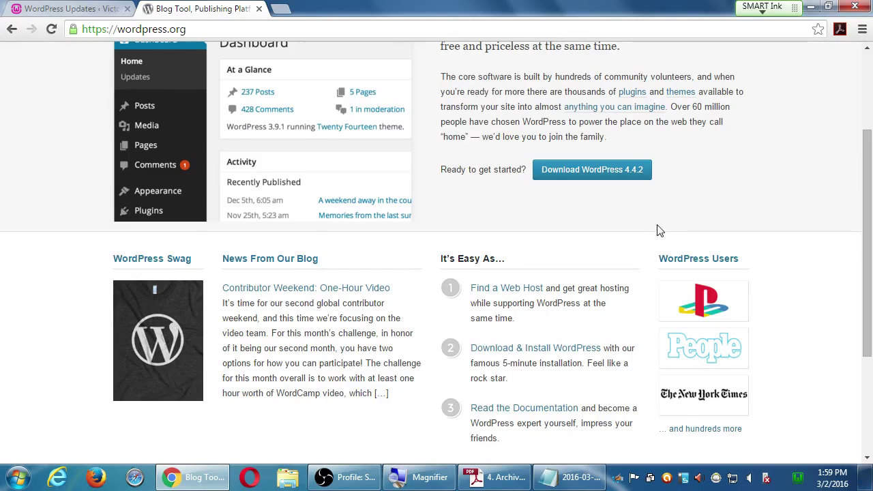
pyautogui.scroll(-1, 750, 285)
pyautogui.scroll(-2, 750, 285)
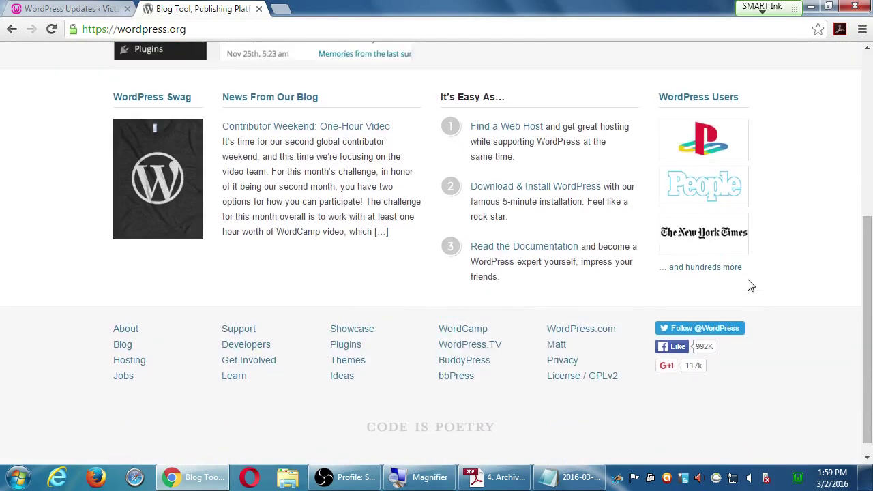
pyautogui.scroll(3, 748, 286)
pyautogui.scroll(2, 747, 285)
pyautogui.scroll(-2, 747, 285)
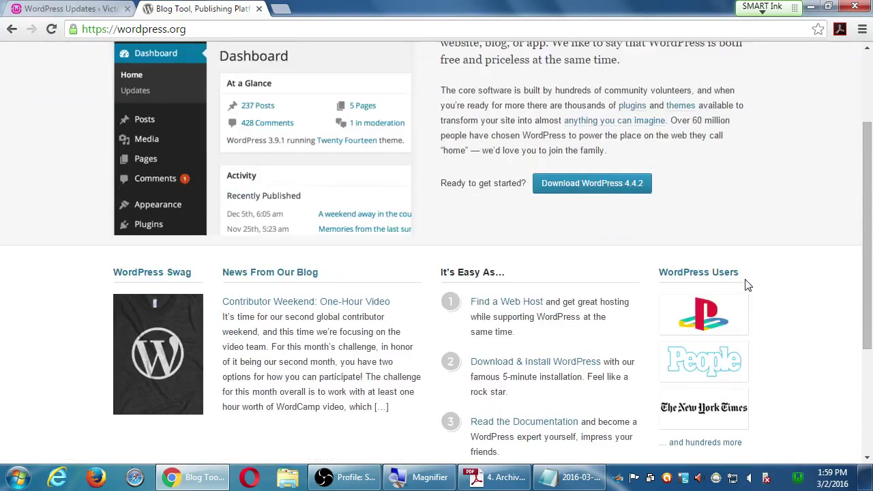
pyautogui.scroll(-2, 440, 273)
pyautogui.scroll(4, 439, 276)
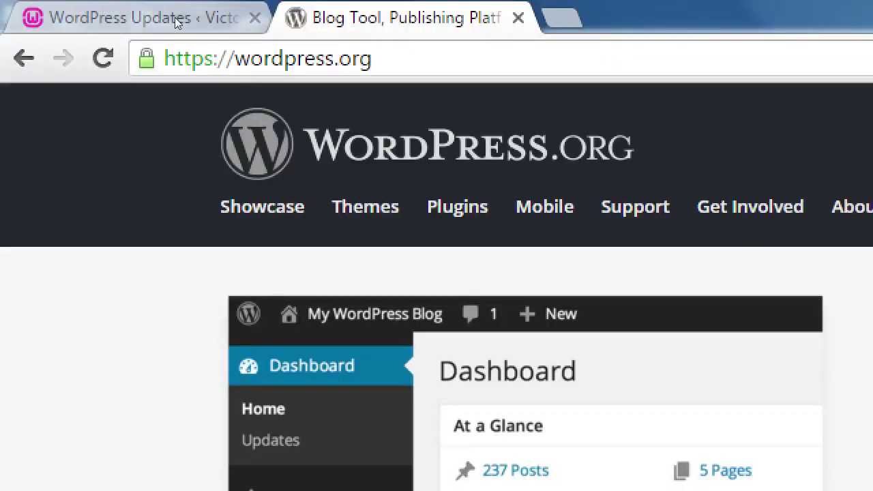
pyautogui.click(197, 35)
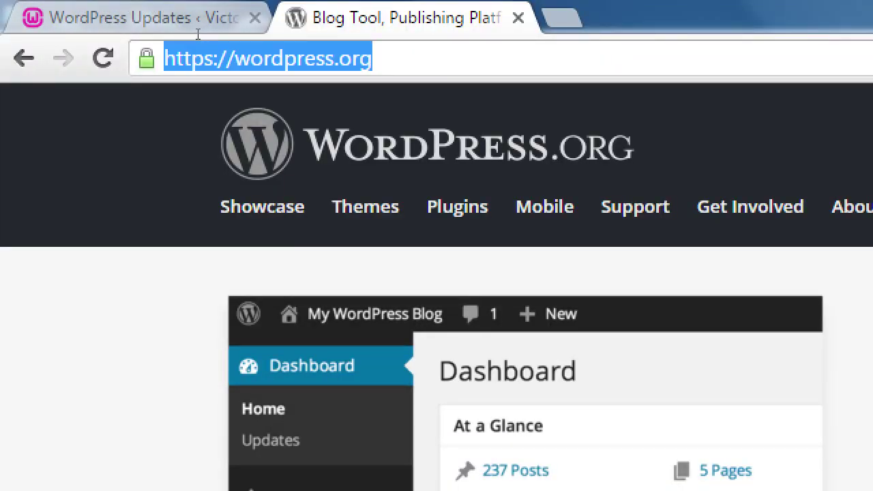
pyautogui.press('End')
pyautogui.press('BackSpace')
pyautogui.press('BackSpace')
pyautogui.press('BackSpace')
pyautogui.write('com')
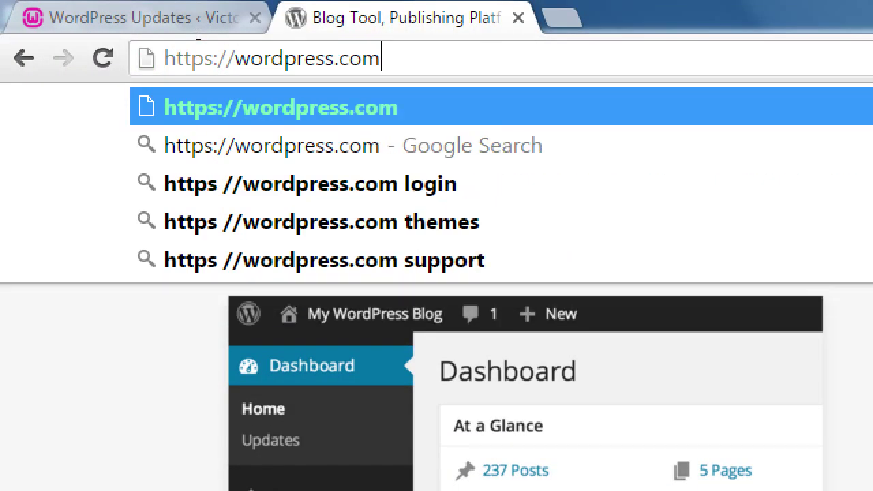
pyautogui.press('Return')
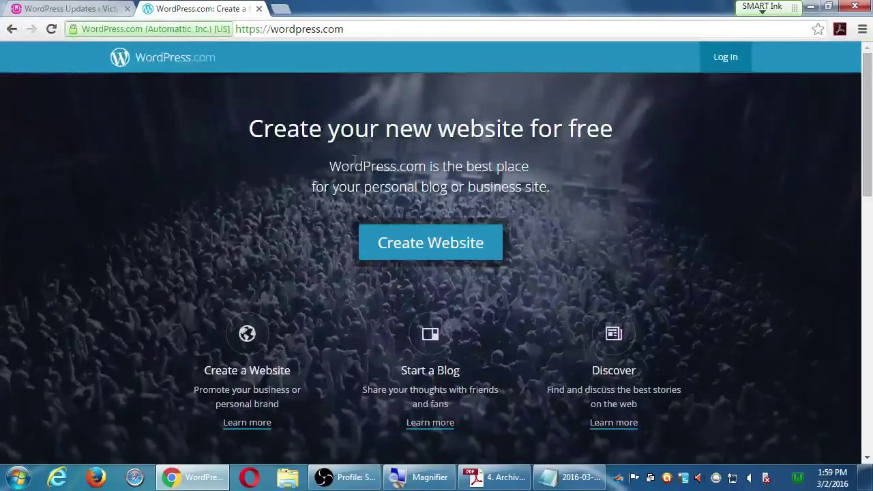
# - Look through the wordpress.com home page from the website offer to the footer, and close its tab
pyautogui.scroll(-5, 441, 244)
pyautogui.scroll(-5, 441, 240)
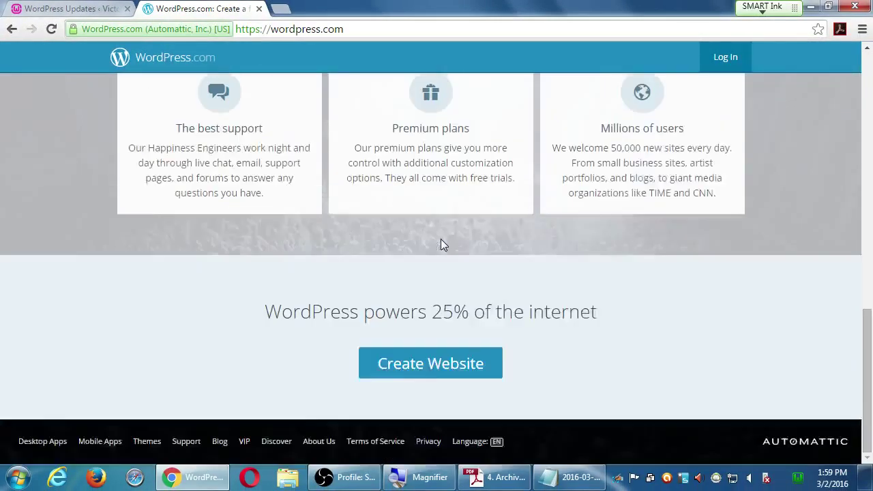
pyautogui.scroll(10, 516, 286)
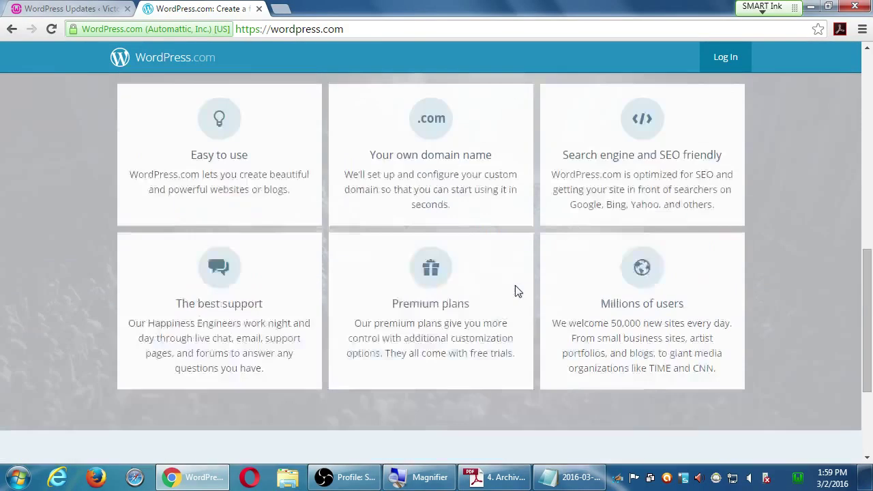
pyautogui.scroll(3, 512, 288)
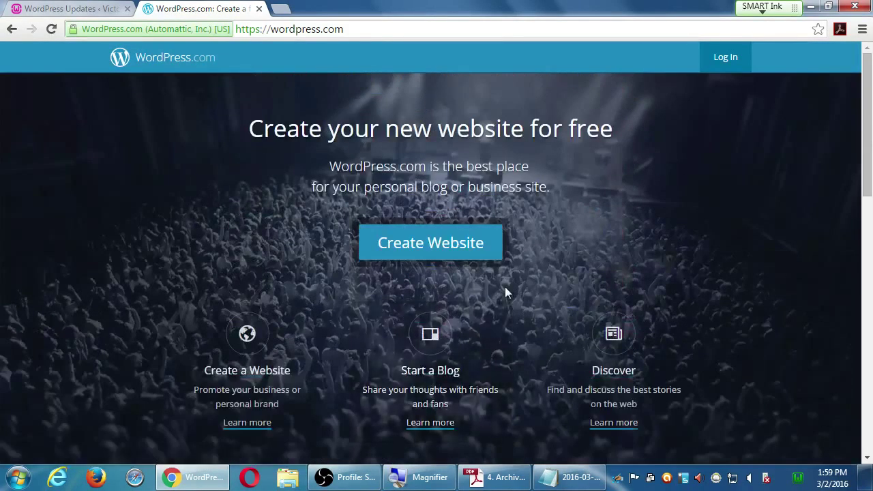
pyautogui.click(259, 9)
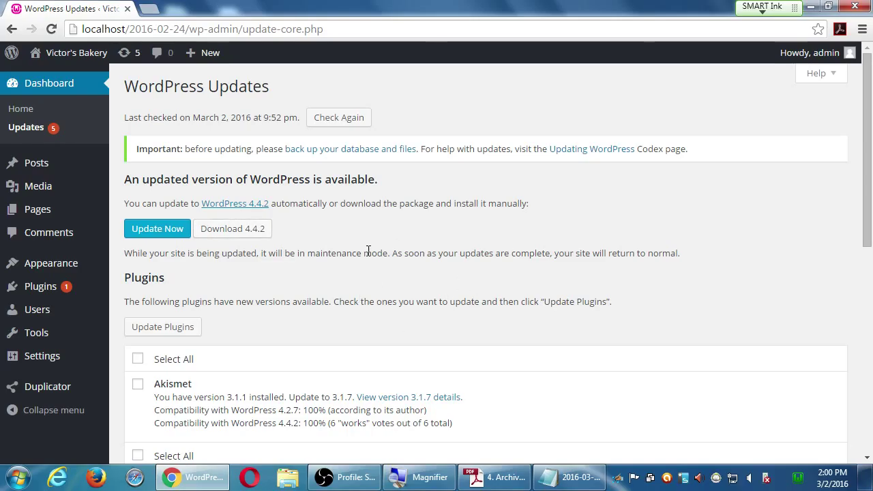
# - Check the running WordPress version in the dashboard's At a Glance box and return to the Updates page
pyautogui.click(20, 106)
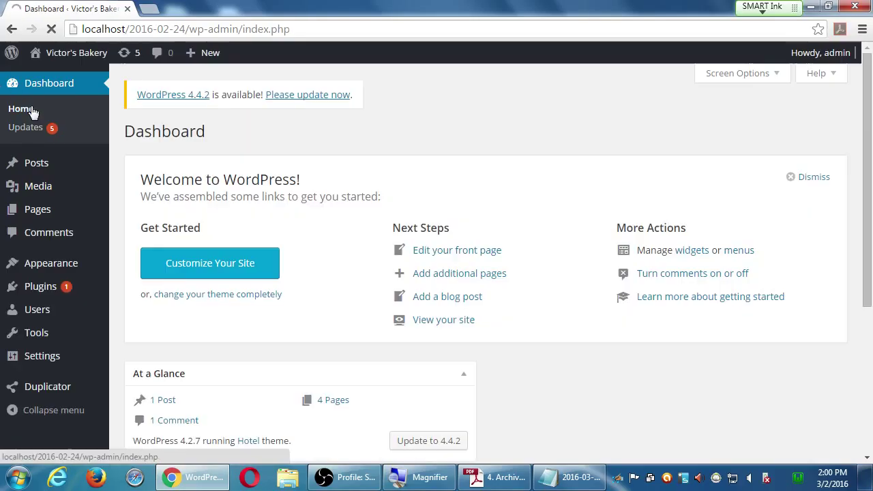
pyautogui.scroll(-3, 191, 285)
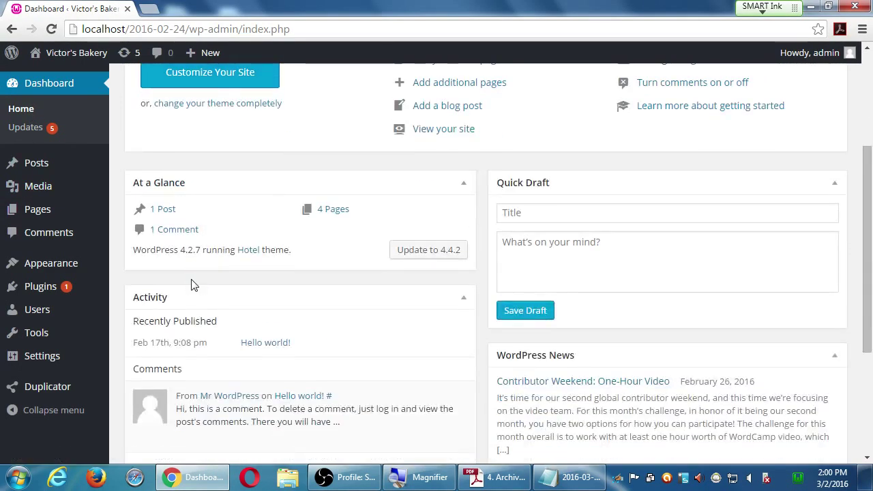
pyautogui.moveTo(180, 254); pyautogui.dragTo(203, 254)
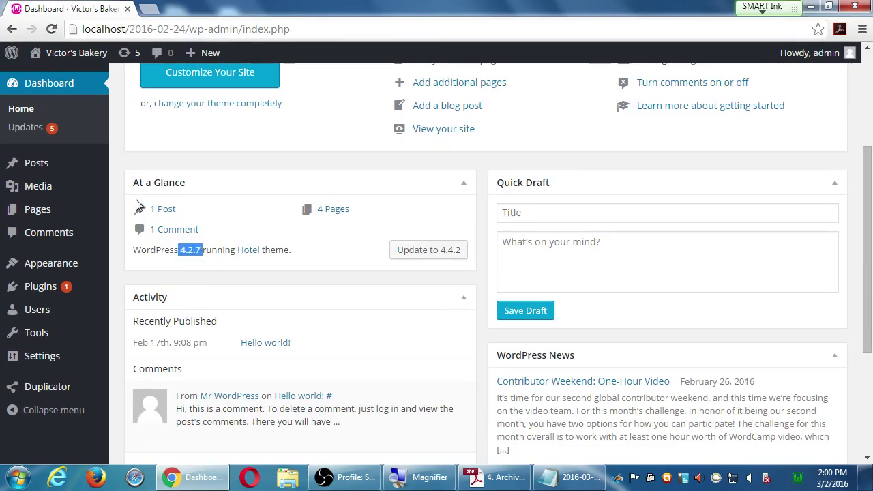
pyautogui.click(45, 130)
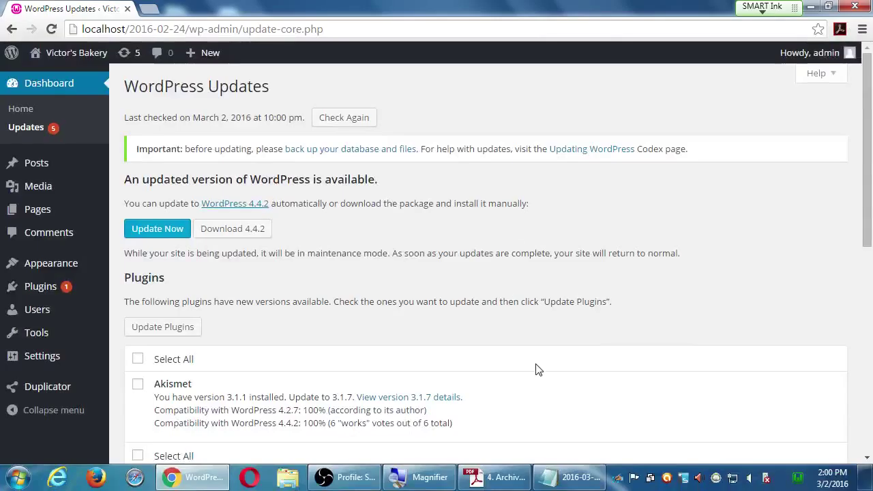
# - Switch to the Notepad notes, float the window over the Updates page, and number the "Core WordPress (software)" heading with "1."
pyautogui.click(568, 479)
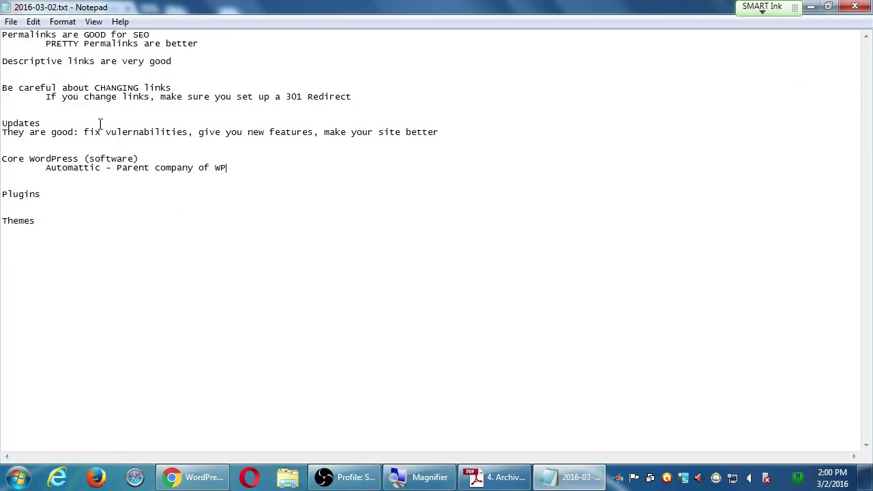
pyautogui.moveTo(108, 15); pyautogui.dragTo(463, 90)
pyautogui.click(461, 288)
pyautogui.write('Themes')
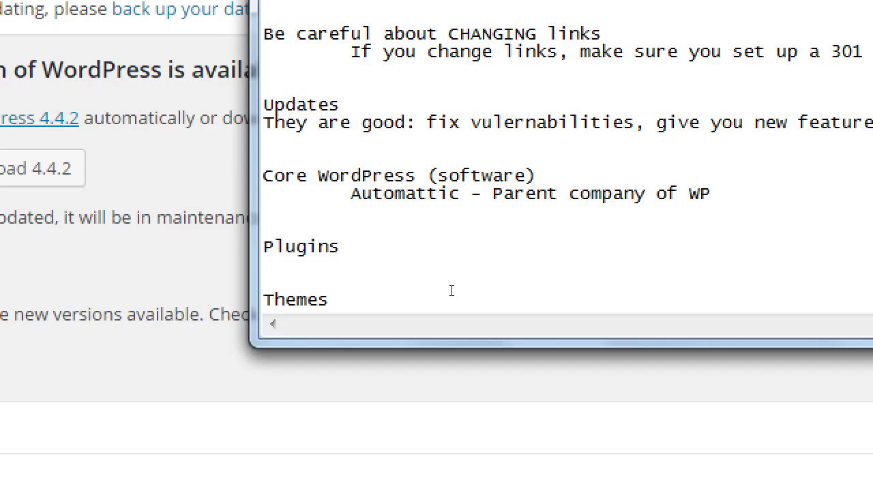
pyautogui.moveTo(53, 345)
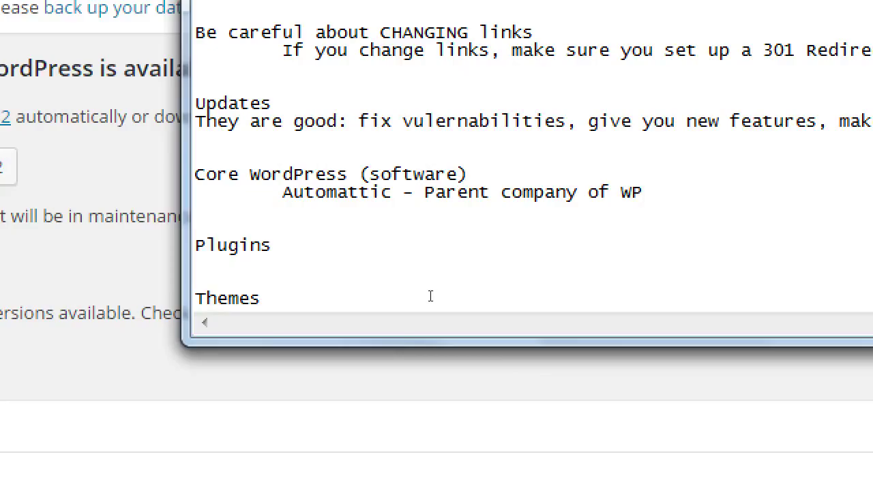
pyautogui.press('Home')
pyautogui.write('1.')
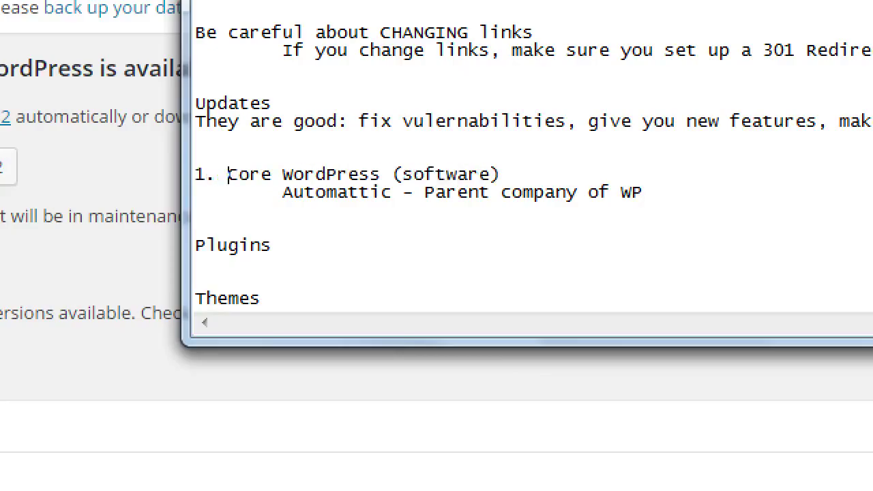
# - Insert the line "Order of Updates" directly above the "1. Core WordPress (software)" heading
pyautogui.press('Up')
pyautogui.press('Return')
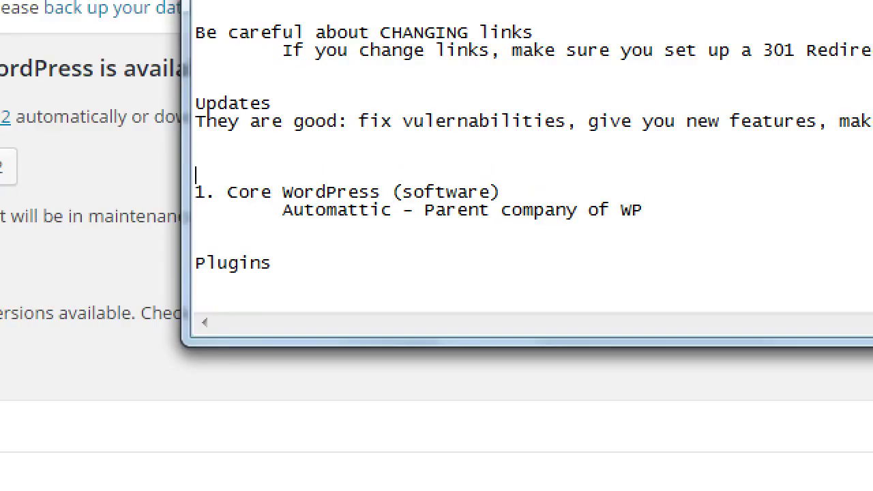
pyautogui.press('Down')
pyautogui.press('Down')
pyautogui.press('Down')
pyautogui.press('Down')
pyautogui.press('Down')
pyautogui.press('Down')
pyautogui.press('Down')
pyautogui.press('Up')
pyautogui.press('Up')
pyautogui.press('Up')
pyautogui.press('Up')
pyautogui.press('Up')
pyautogui.press('Up')
pyautogui.press('Up')
pyautogui.press('Up')
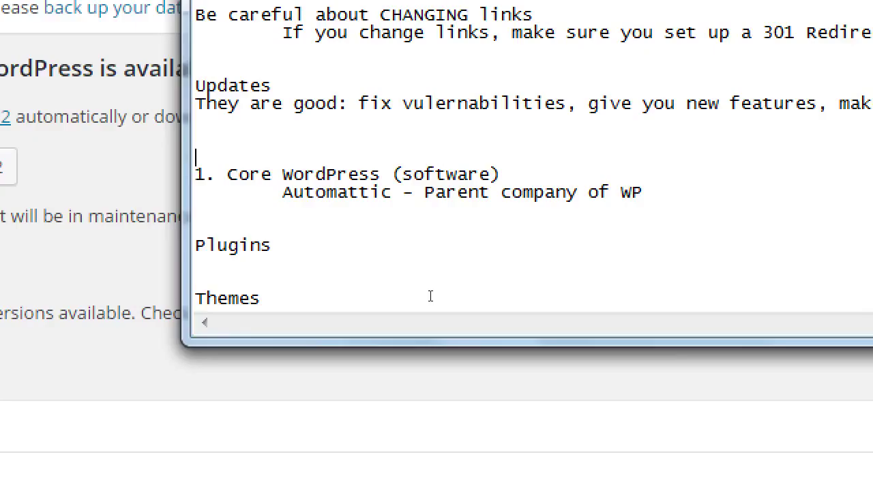
pyautogui.write('Order of ')
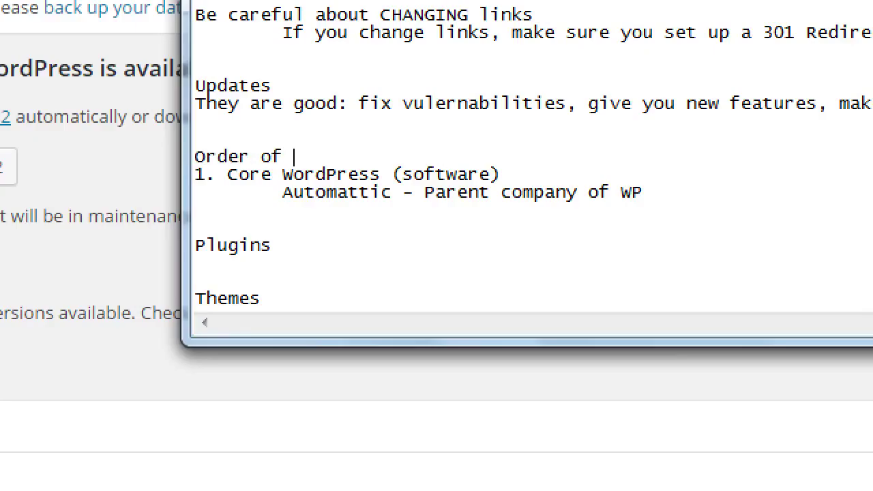
pyautogui.write('Updates')
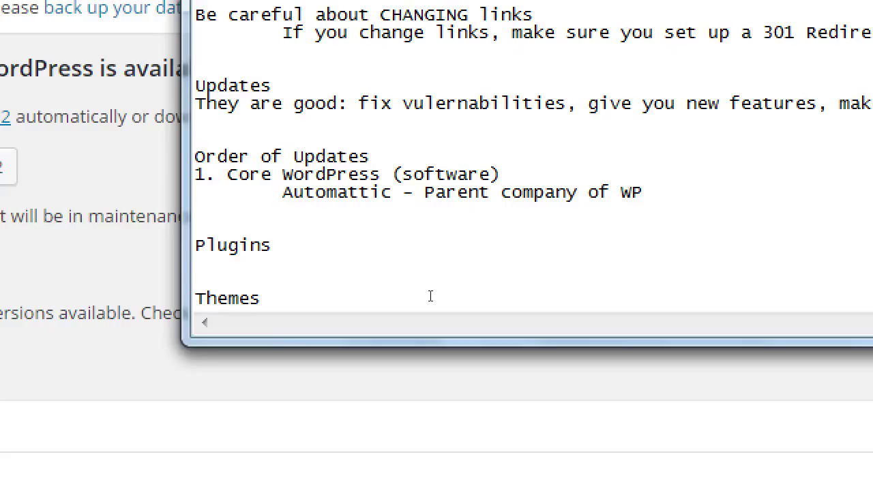
# - Number the "Themes" heading with "2." and the "Plugins" heading with "3."
pyautogui.click(430, 296)
pyautogui.press('Home')
pyautogui.write('2.')
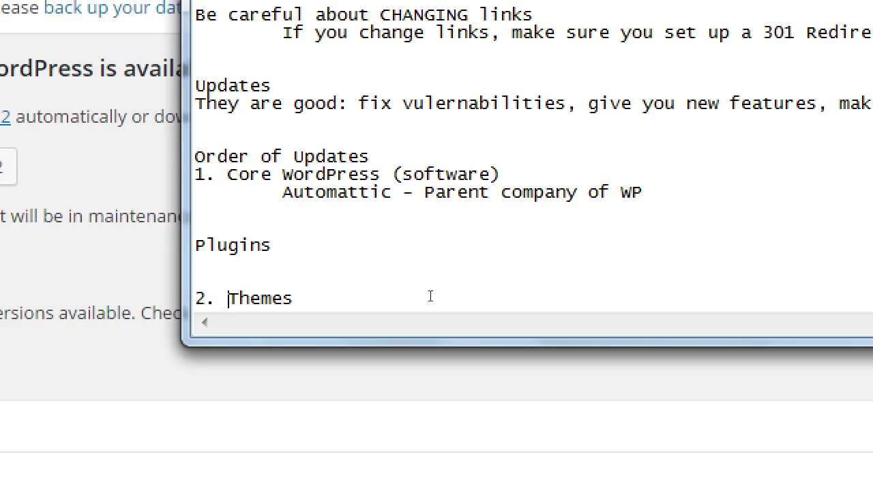
pyautogui.press('Up')
pyautogui.press('Up')
pyautogui.press('Up')
pyautogui.write('3.')
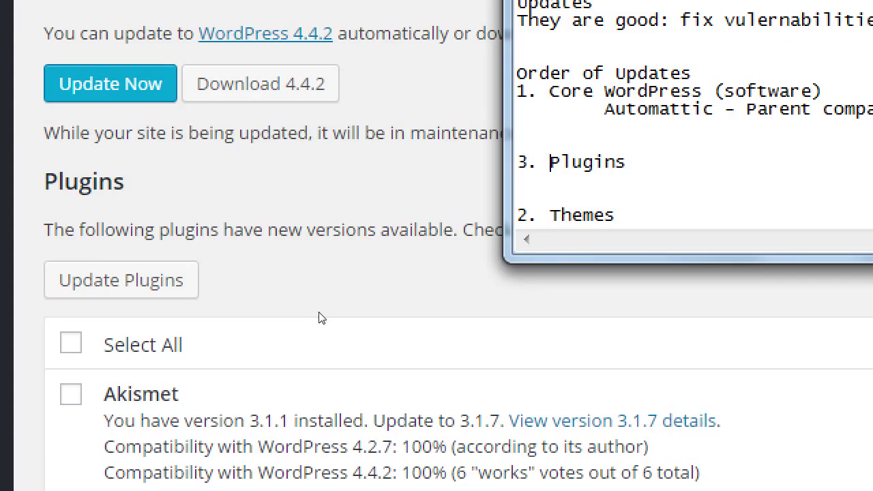
# - Switch to the Updates page in Chrome and examine the installed and available versions of the listed themes
pyautogui.click(302, 293)
pyautogui.scroll(-3, 302, 292)
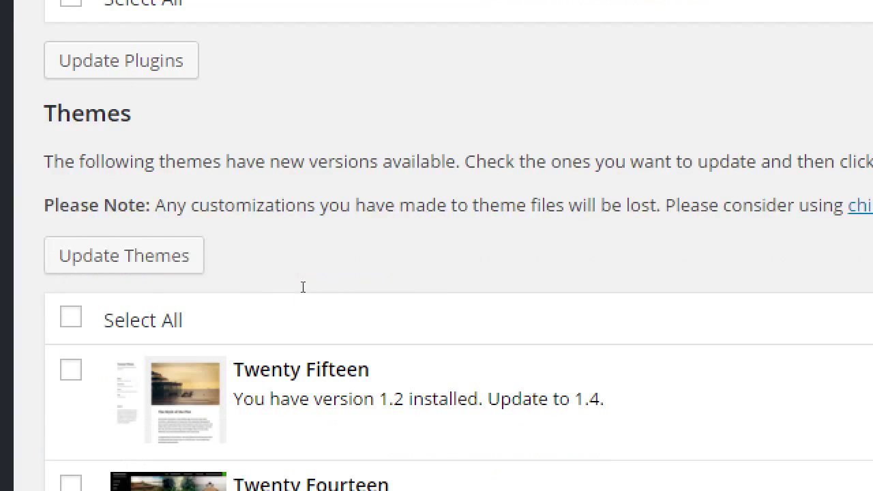
pyautogui.scroll(-3, 303, 286)
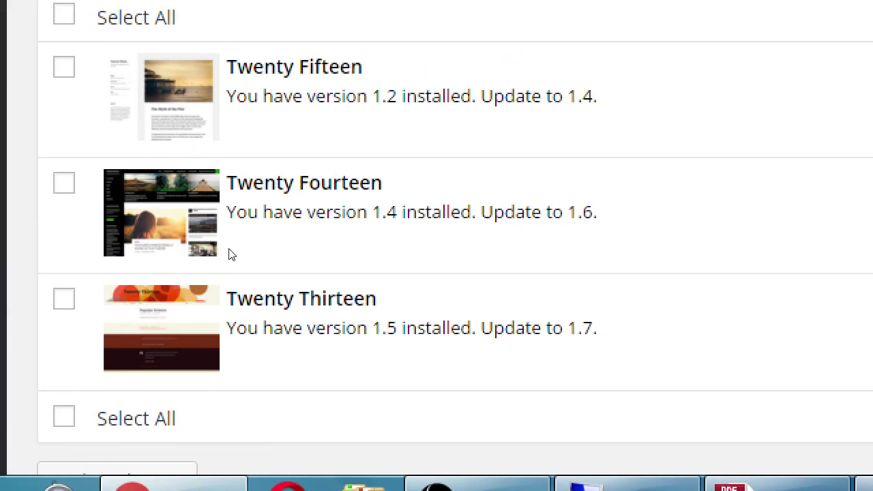
pyautogui.moveTo(231, 260); pyautogui.dragTo(271, 257)
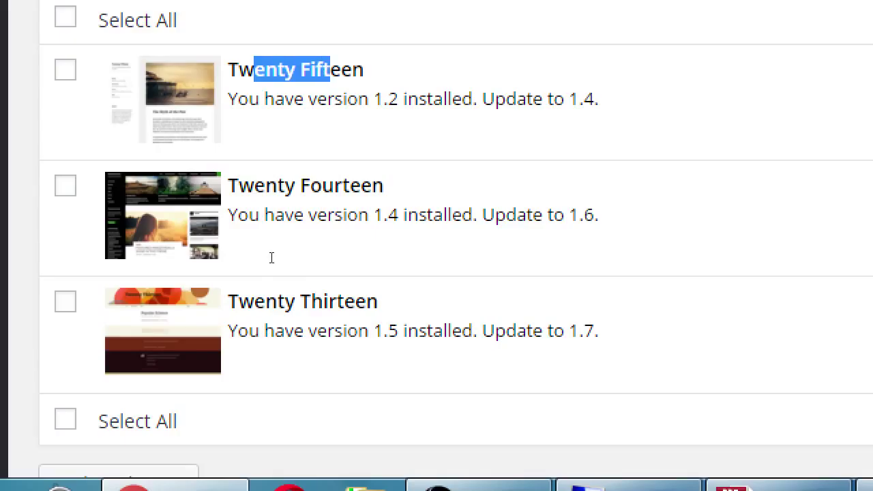
pyautogui.doubleClick(293, 273)
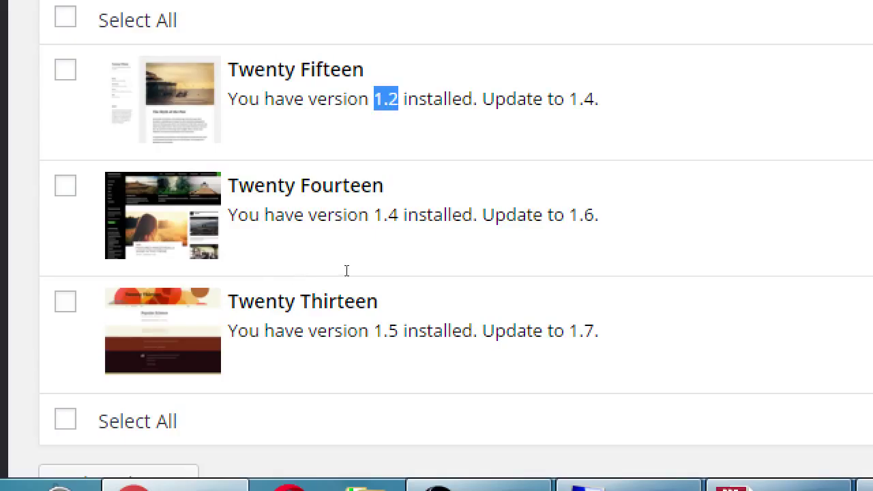
pyautogui.click(403, 276)
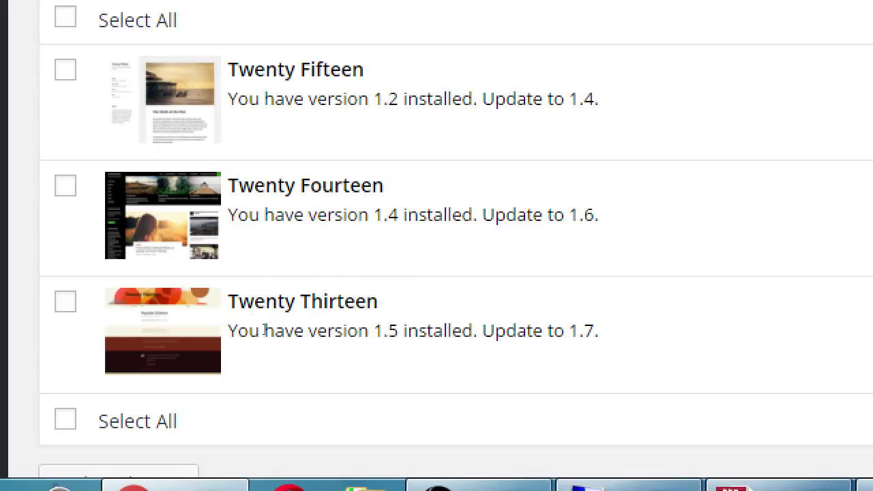
pyautogui.moveTo(265, 330); pyautogui.dragTo(315, 333)
# - Review the core and plugin update sections of the Updates page, and go back to the Twenty Fourteen theme's version details
pyautogui.scroll(4, 556, 386)
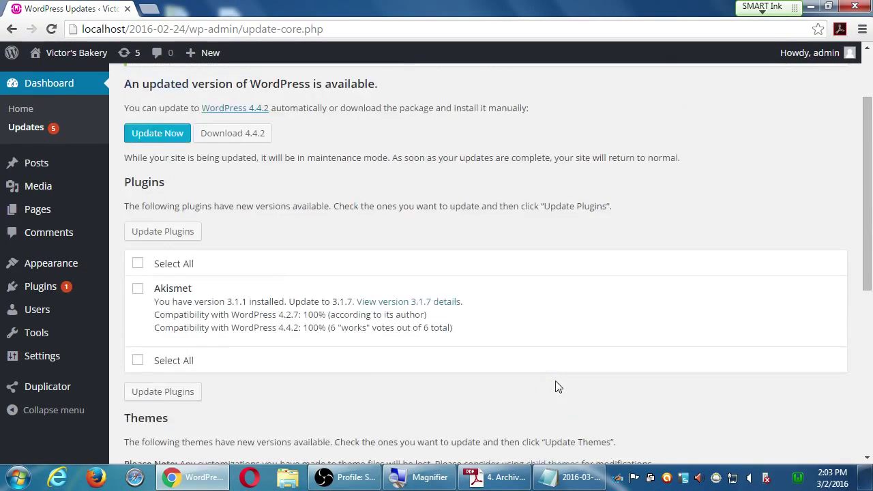
pyautogui.scroll(3, 556, 386)
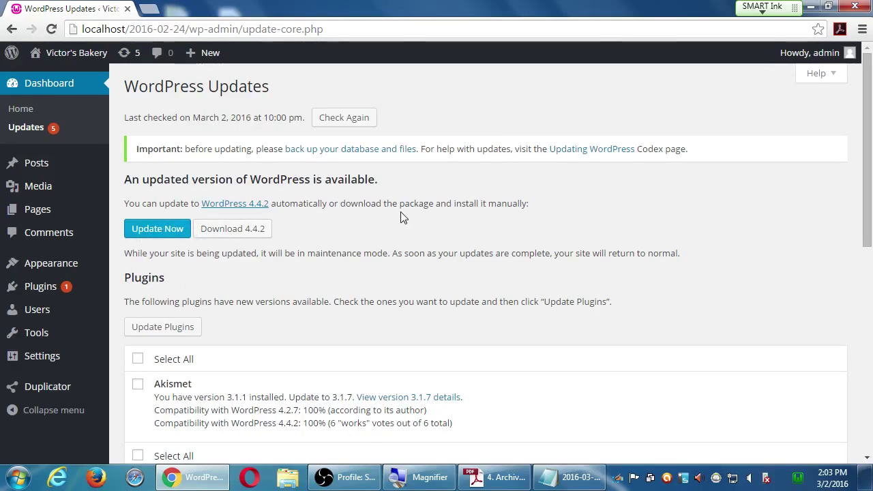
pyautogui.scroll(-1, 400, 214)
pyautogui.scroll(-4, 401, 217)
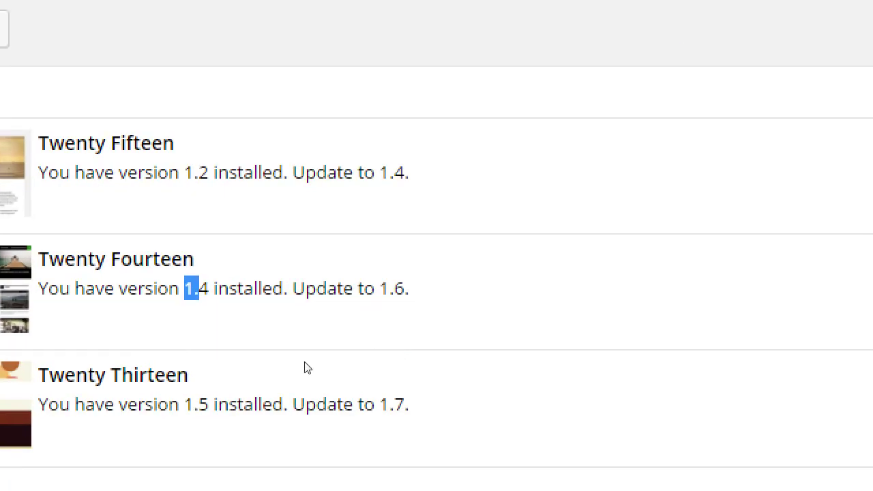
pyautogui.moveTo(42, 355)
pyautogui.click(290, 319)
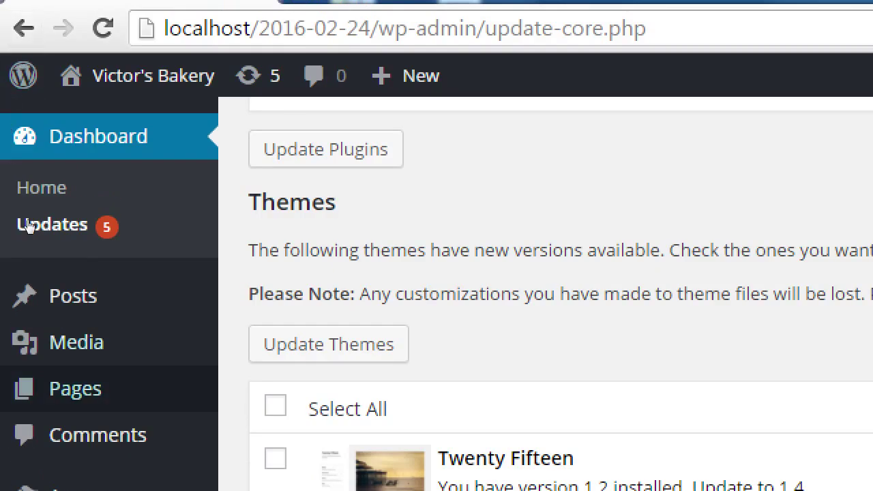
# - Open the installed Themes page, compare the active Hotel theme with those offering updates, and return to the theme updates list
pyautogui.scroll(-2, 4, 239)
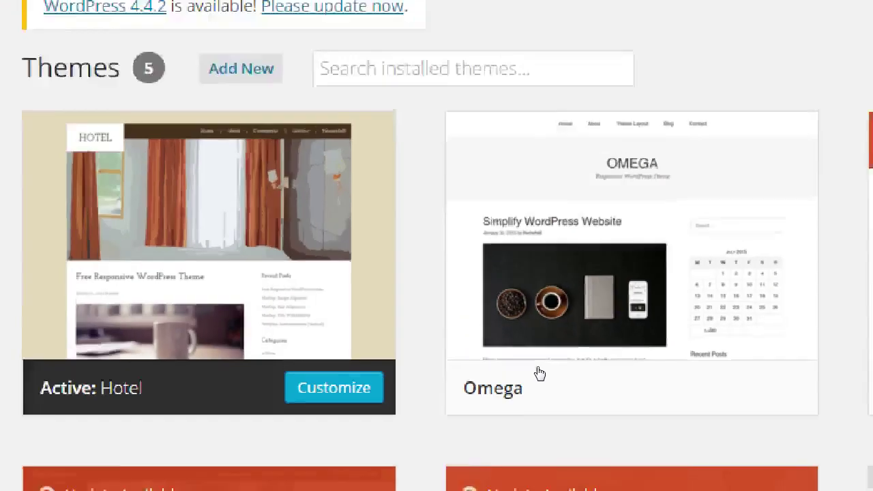
pyautogui.scroll(-1, 535, 372)
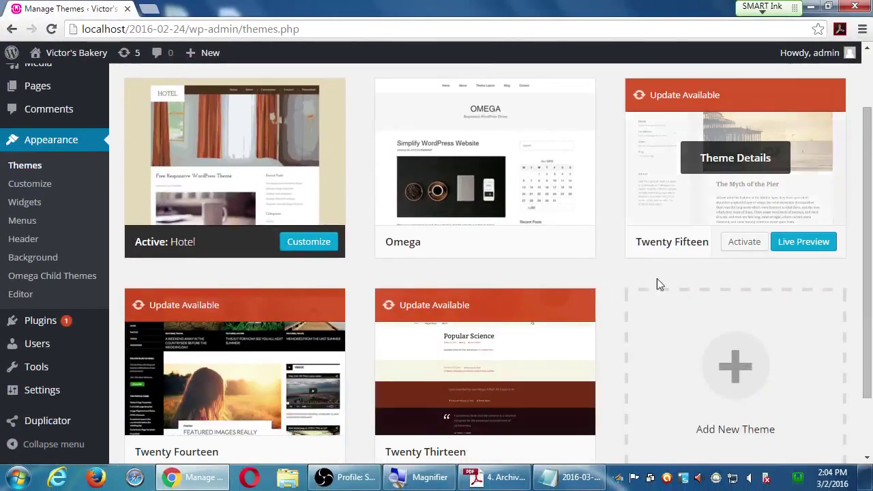
pyautogui.scroll(-1, 675, 253)
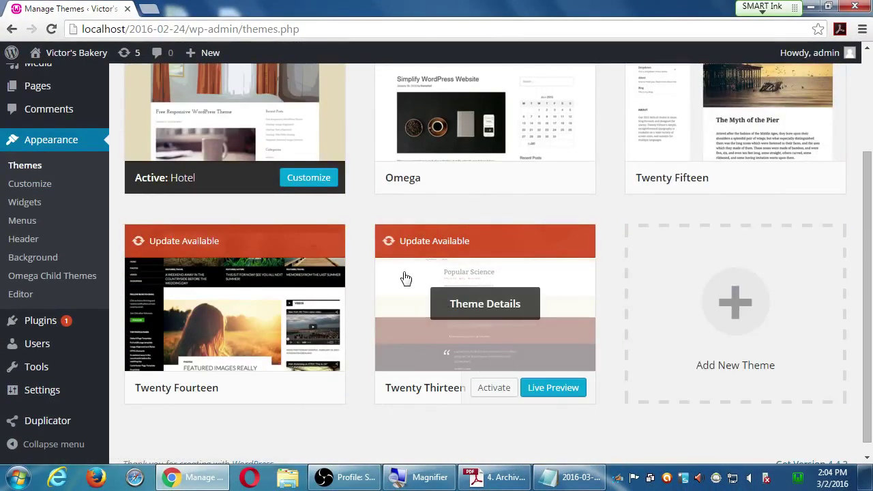
pyautogui.scroll(1, 538, 318)
pyautogui.scroll(1, 538, 318)
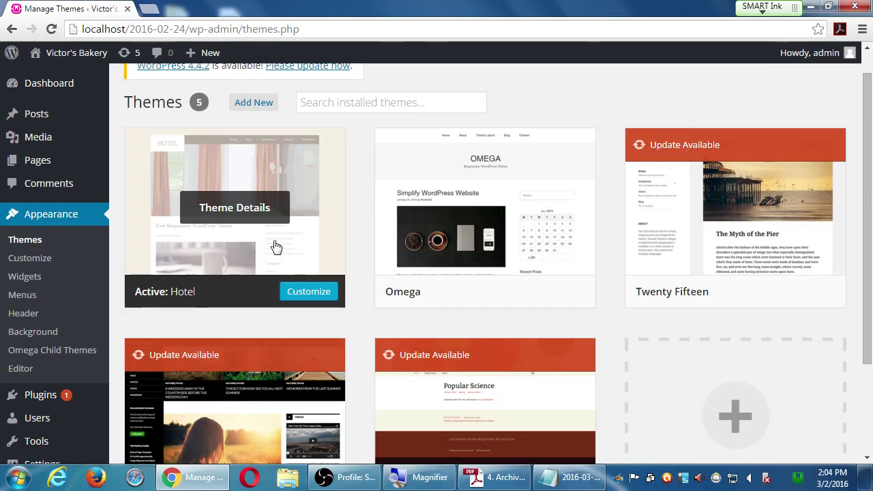
pyautogui.scroll(1, 721, 288)
pyautogui.scroll(-1, 711, 292)
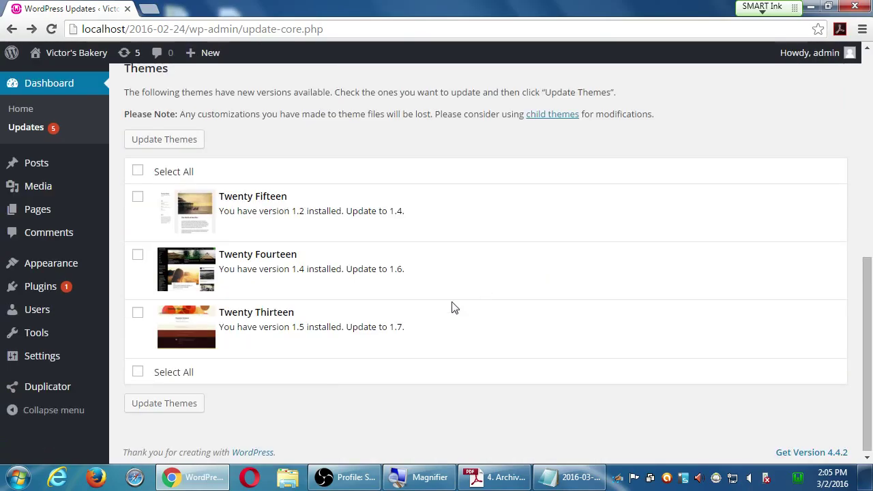
# - Open the installed Themes page and delete the unused Twenty Thirteen theme, confirming the deletion
pyautogui.scroll(4, 230, 300)
pyautogui.scroll(-2, 251, 318)
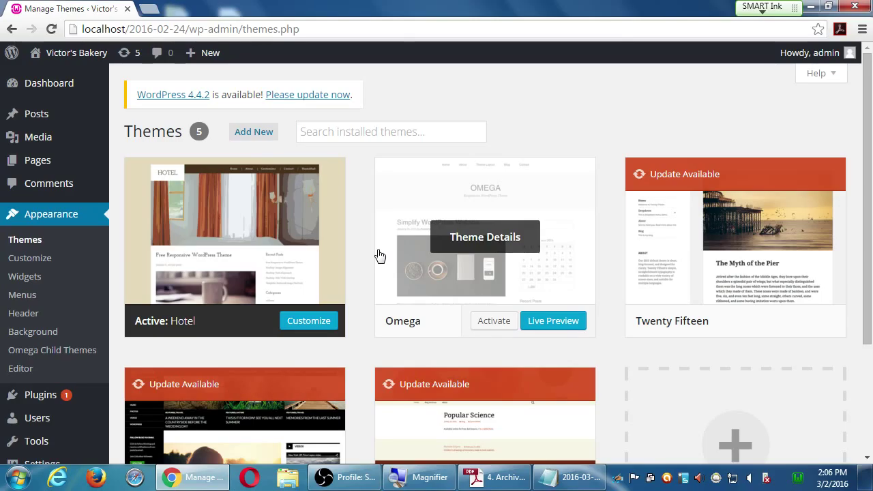
pyautogui.scroll(-3, 556, 293)
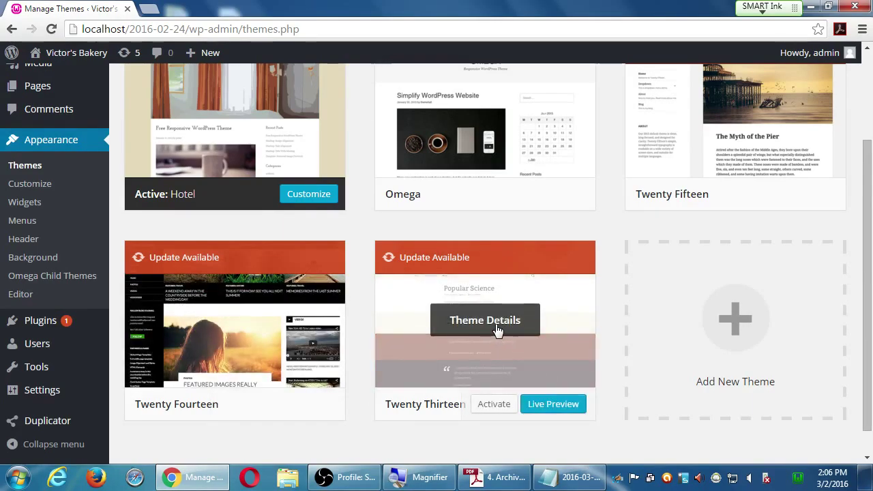
pyautogui.click(496, 330)
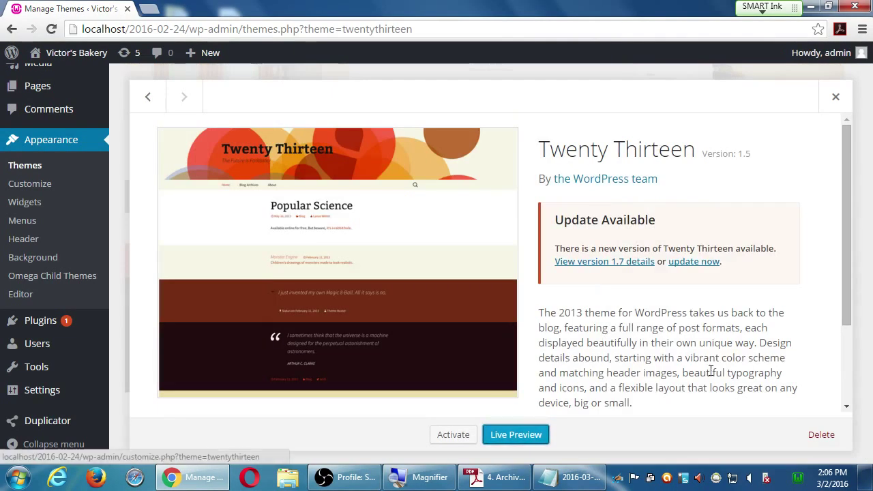
pyautogui.click(826, 439)
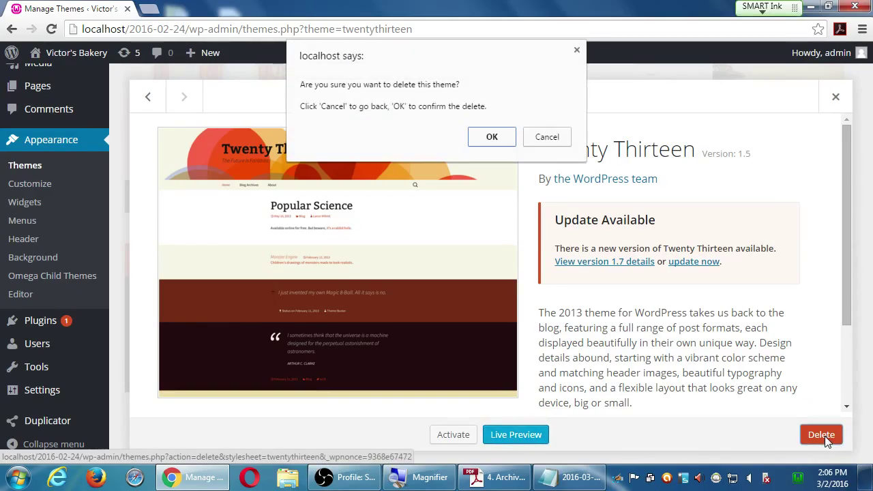
pyautogui.click(486, 133)
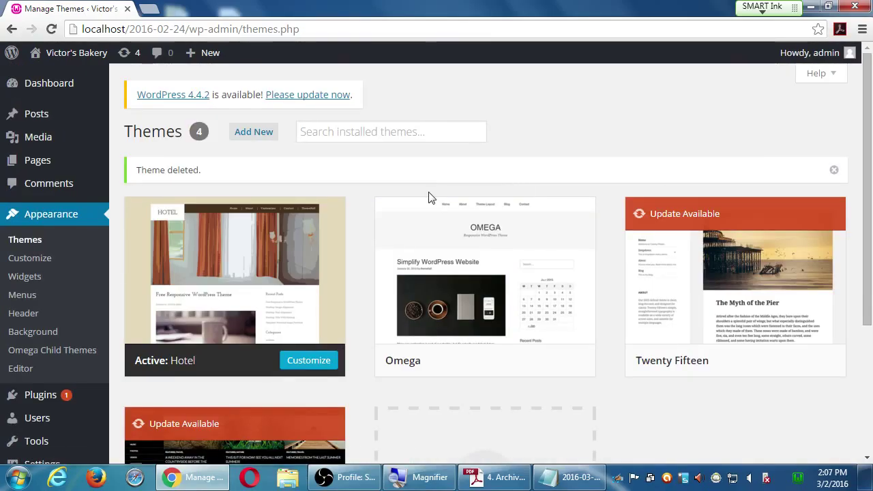
# - Delete the Twenty Fourteen theme from the installed themes and confirm the deletion
pyautogui.scroll(-2, 419, 197)
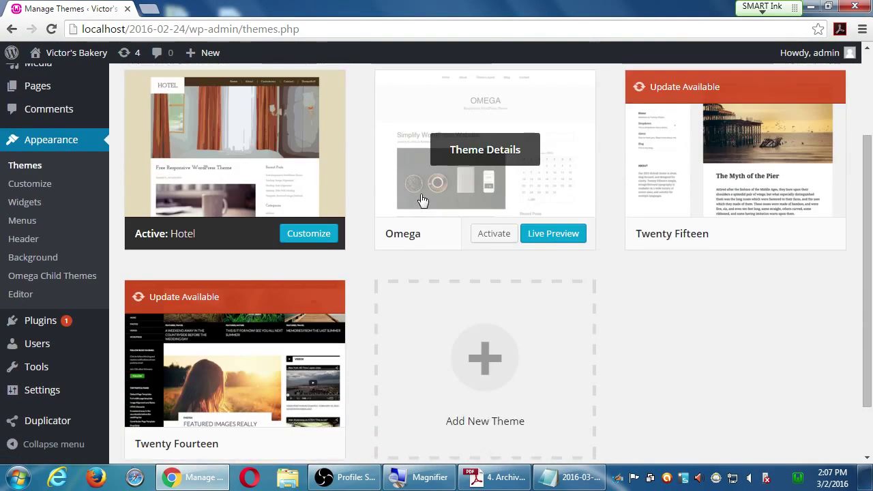
pyautogui.click(203, 348)
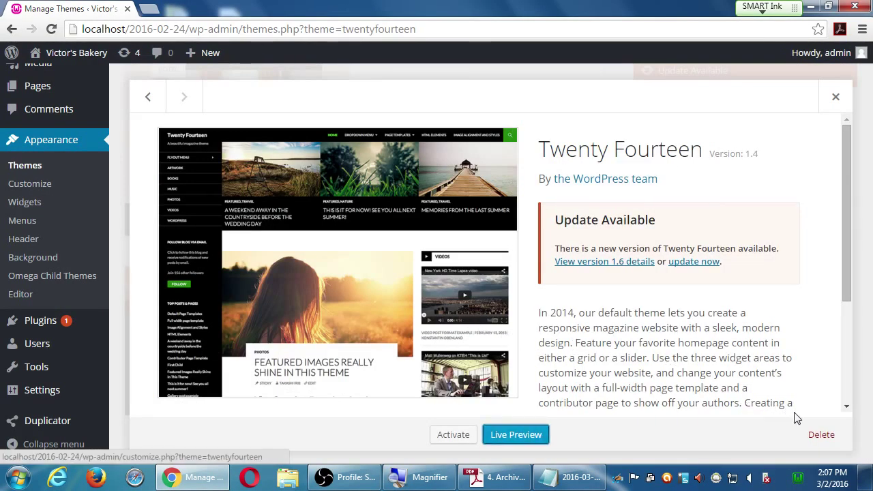
pyautogui.click(821, 434)
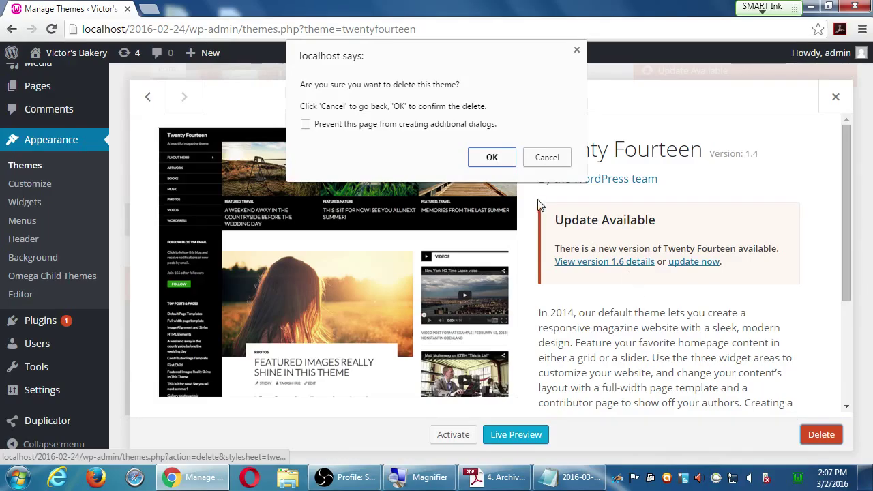
pyautogui.click(495, 158)
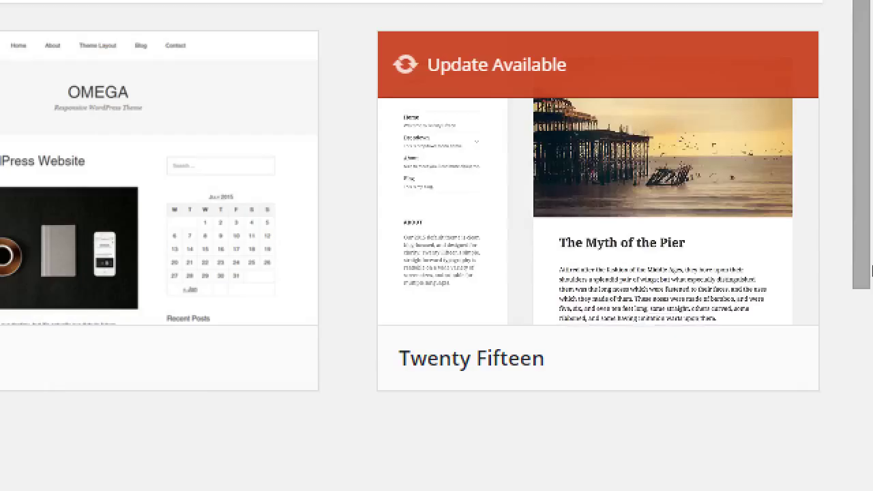
# - Compare the remaining installed themes, then return to the Updates page and review its theme, plugin and core sections
pyautogui.moveTo(787, 282)
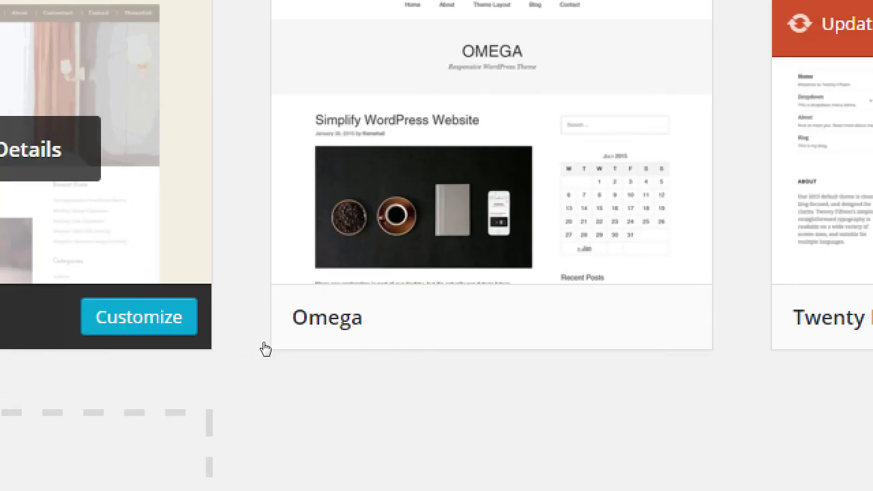
pyautogui.moveTo(403, 330)
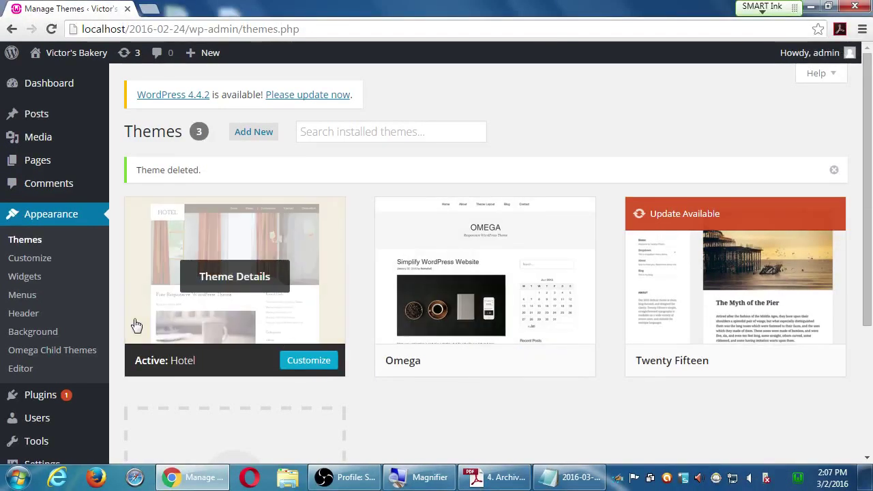
pyautogui.moveTo(49, 92)
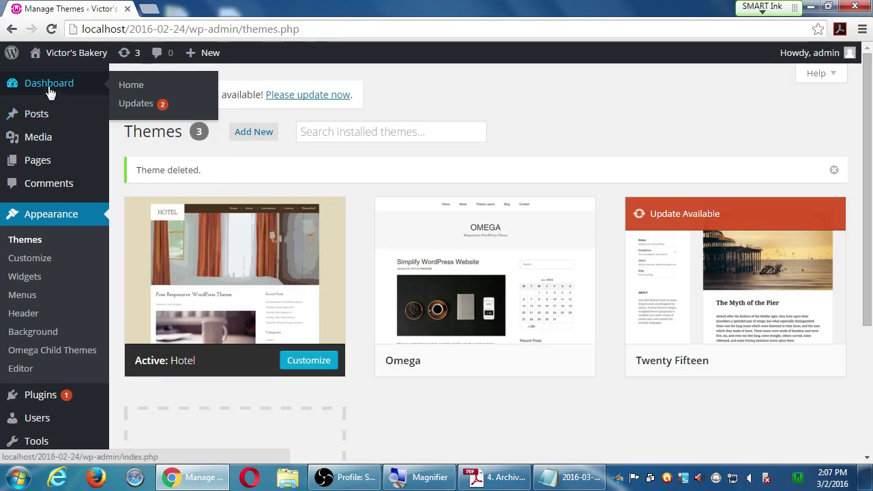
pyautogui.click(127, 109)
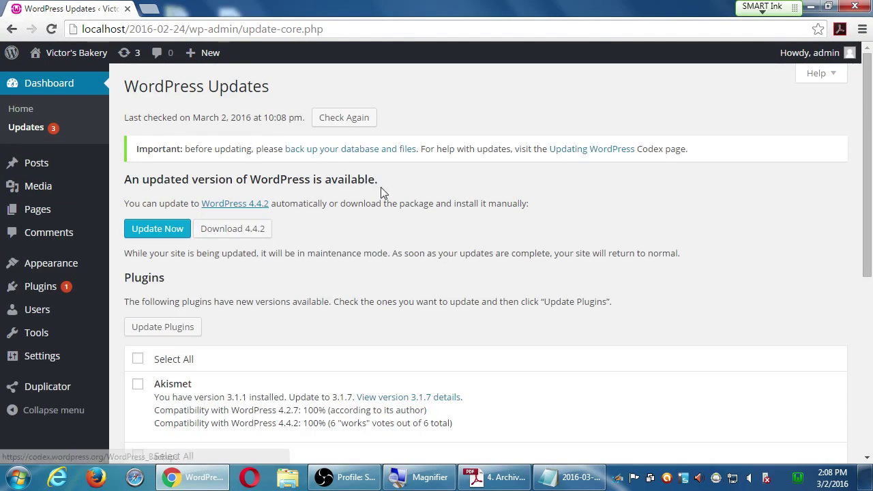
pyautogui.scroll(-3, 383, 192)
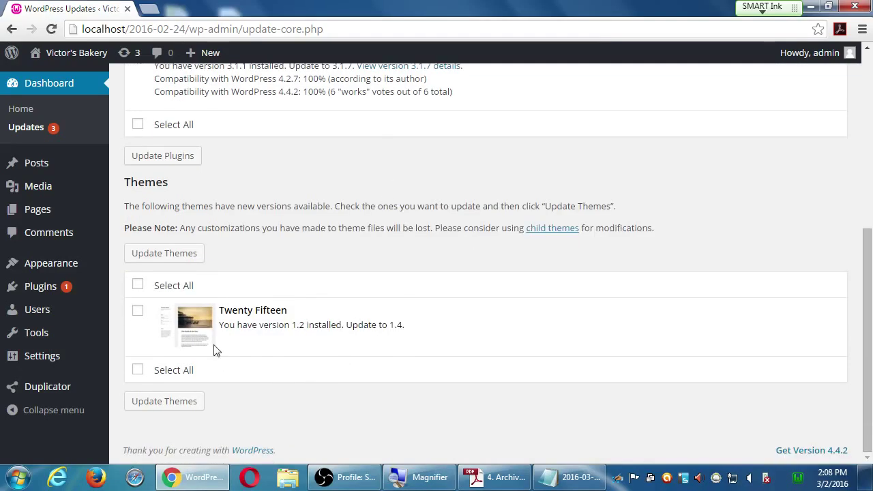
pyautogui.scroll(1, 256, 317)
pyautogui.scroll(5, 256, 317)
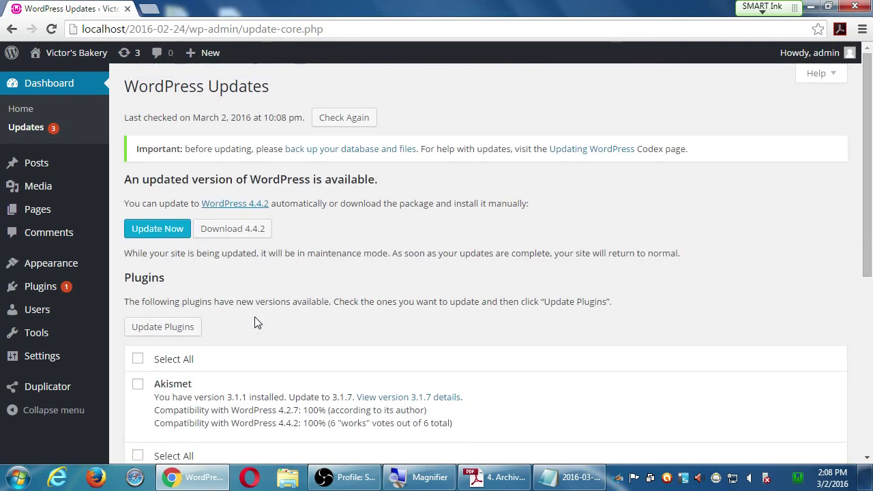
pyautogui.scroll(-1, 255, 323)
pyautogui.scroll(1, 256, 323)
pyautogui.scroll(-3, 427, 333)
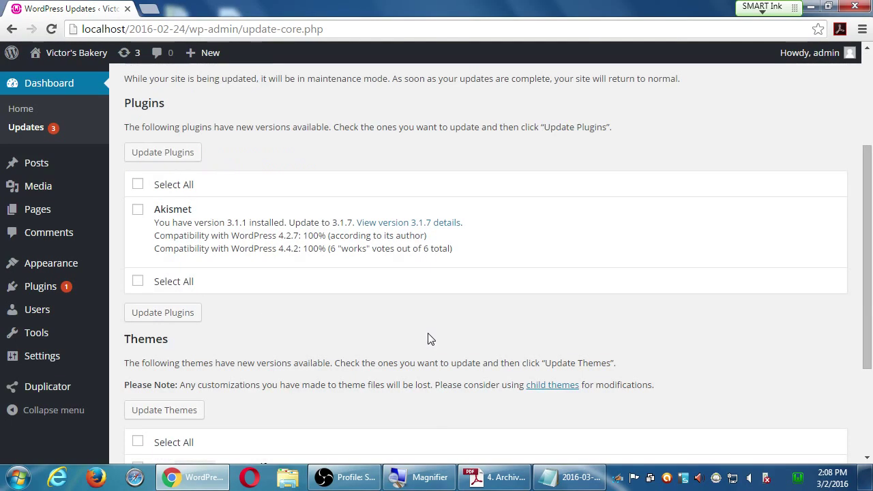
pyautogui.scroll(3, 429, 337)
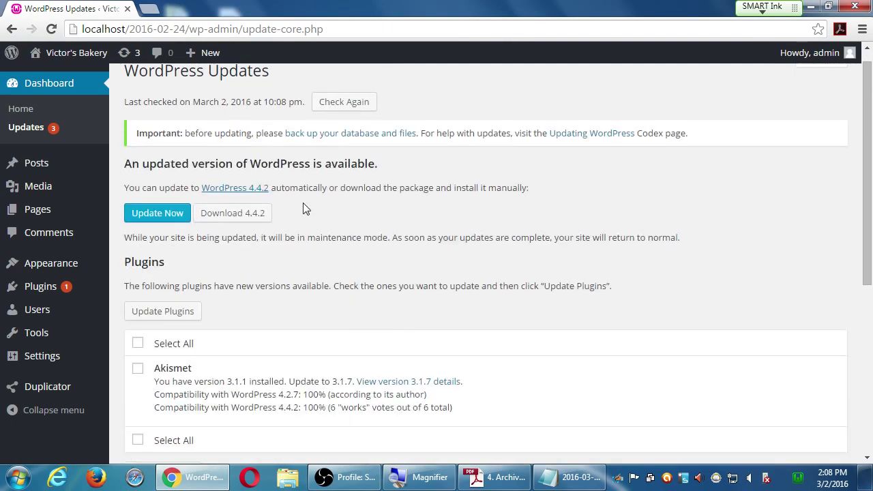
# - Examine the WordPress core update notice and the Akismet plugin's installed and available version numbers
pyautogui.moveTo(251, 164); pyautogui.dragTo(334, 164)
pyautogui.click(421, 189)
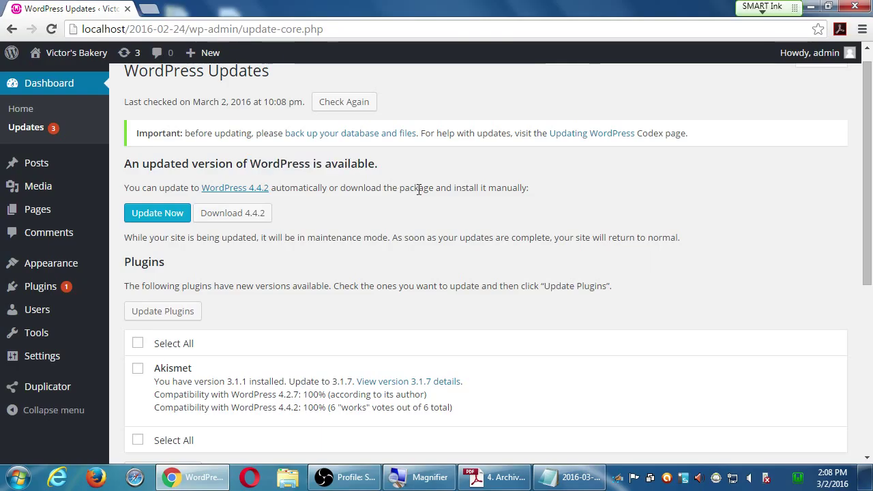
pyautogui.scroll(-3, 442, 212)
pyautogui.scroll(1, 156, 126)
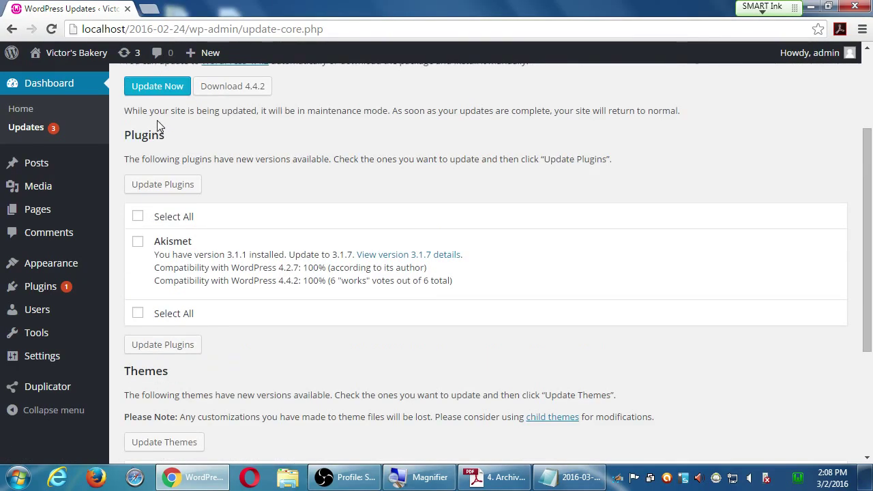
pyautogui.moveTo(139, 150); pyautogui.dragTo(164, 150)
pyautogui.click(202, 162)
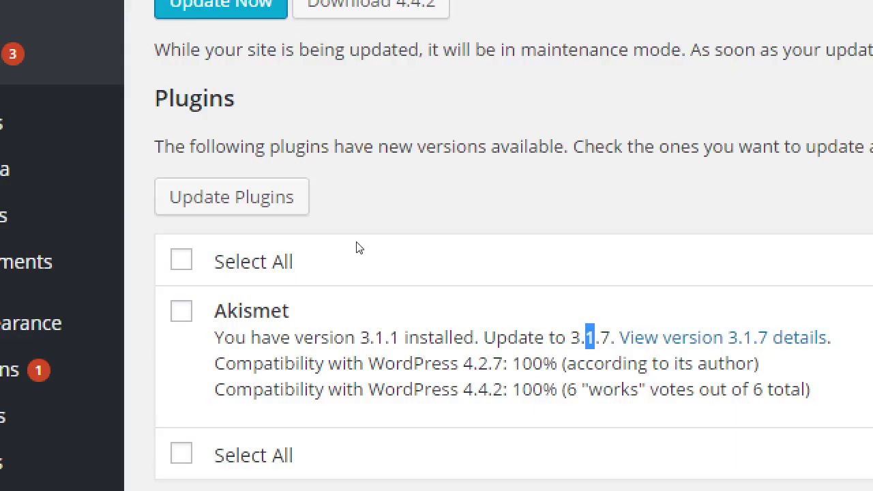
pyautogui.click(359, 248)
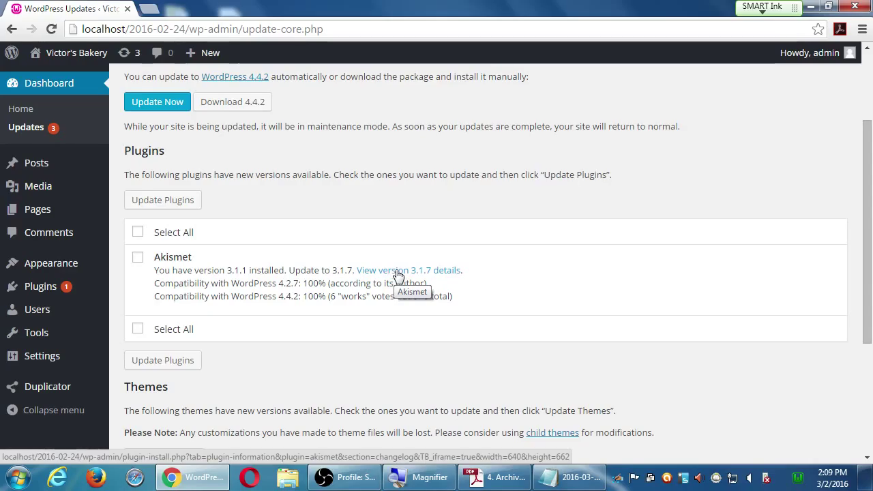
# - Open the version 3.1.7 details of Akismet, skim its changelog history and return to the newest entry
pyautogui.click(400, 271)
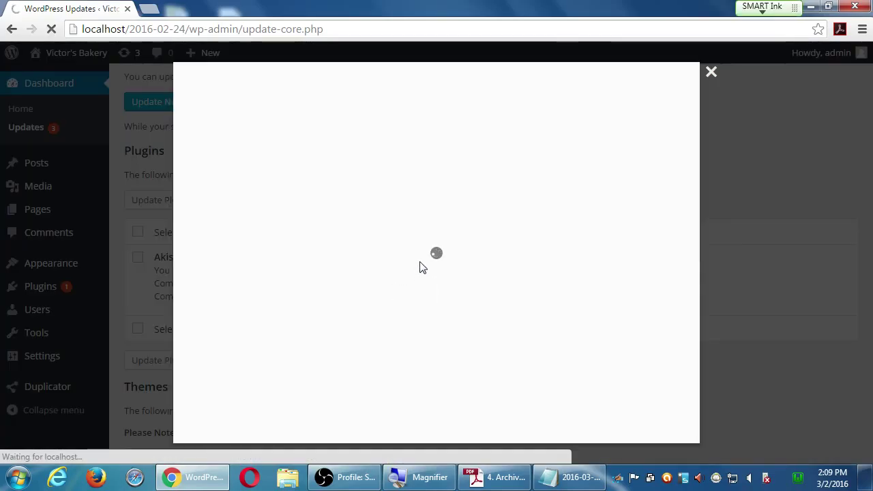
pyautogui.scroll(-15, 460, 277)
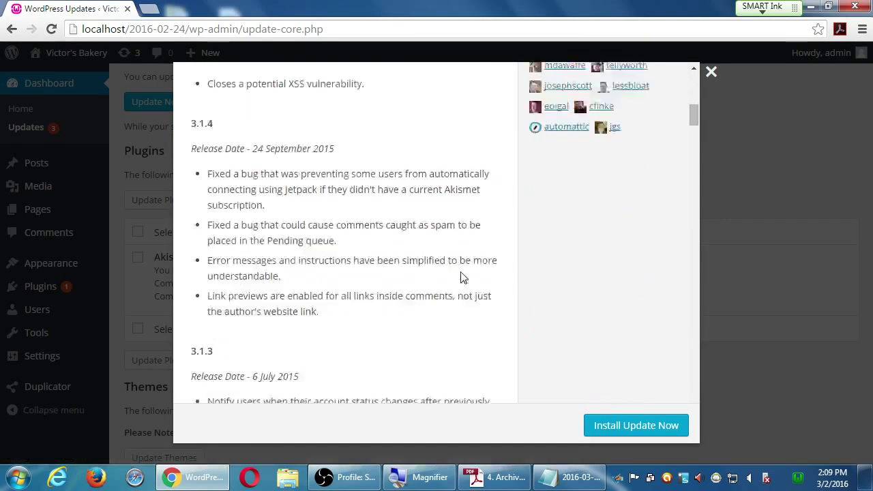
pyautogui.scroll(-15, 468, 276)
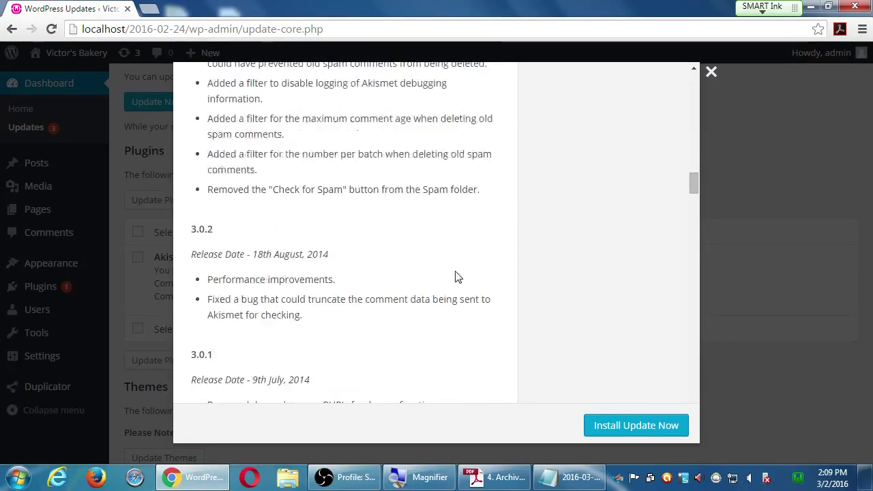
pyautogui.scroll(-2, 459, 277)
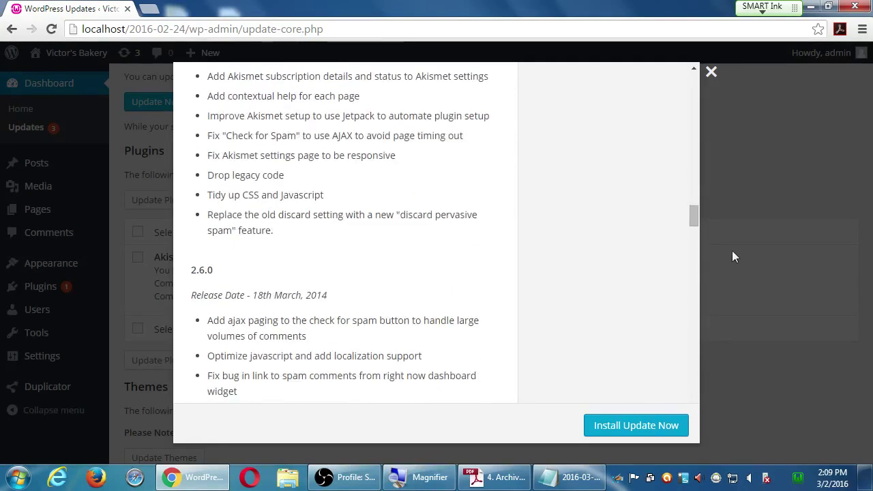
pyautogui.moveTo(695, 218); pyautogui.dragTo(714, 86)
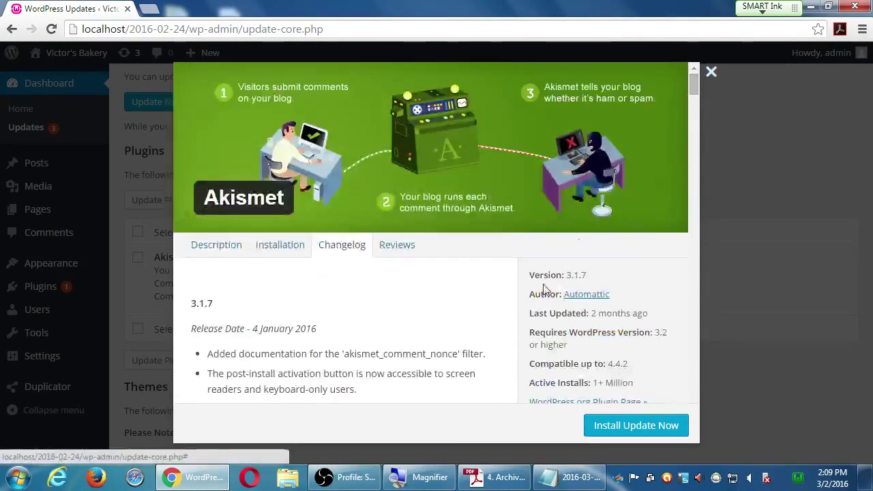
# - Read the Akismet changelog entries from 3.1.7 back to 3.1.4, highlighting the XSS vulnerability fix in 3.1.5, and close the details
pyautogui.scroll(-3, 460, 308)
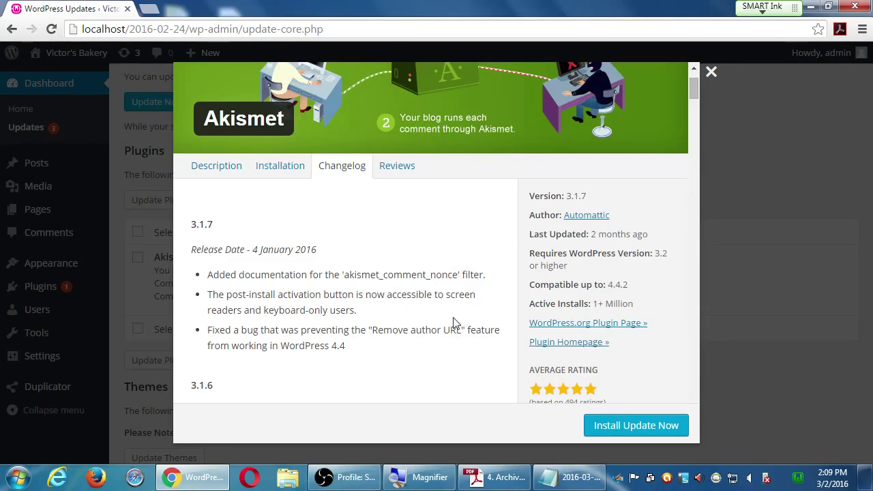
pyautogui.moveTo(250, 310); pyautogui.dragTo(303, 315)
pyautogui.click(340, 312)
pyautogui.scroll(1, 333, 352)
pyautogui.scroll(-3, 334, 355)
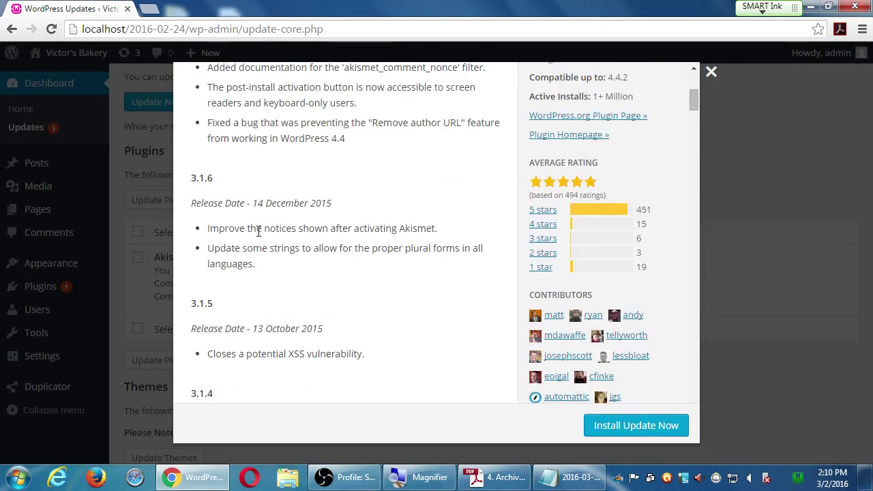
pyautogui.moveTo(267, 353); pyautogui.dragTo(317, 353)
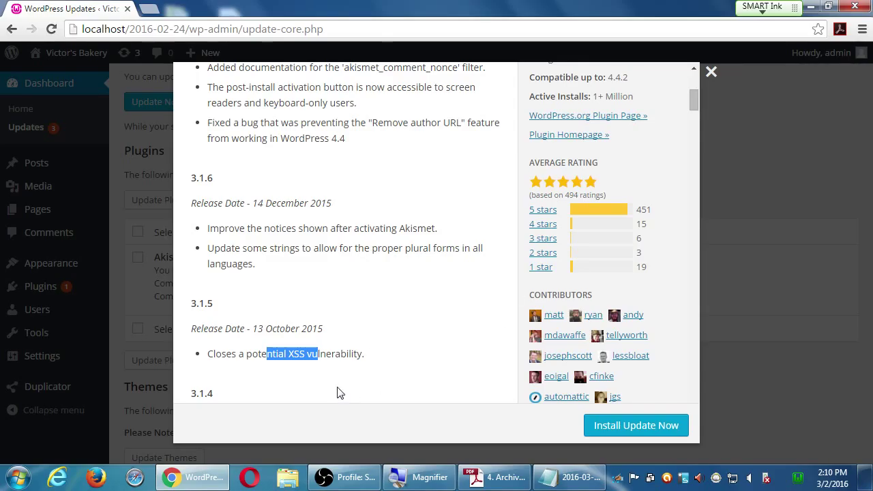
pyautogui.scroll(-1, 211, 384)
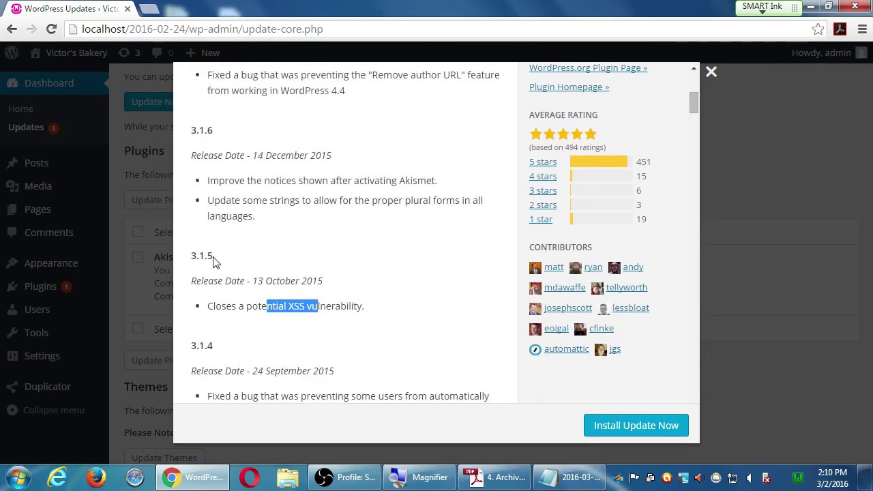
pyautogui.scroll(-1, 287, 302)
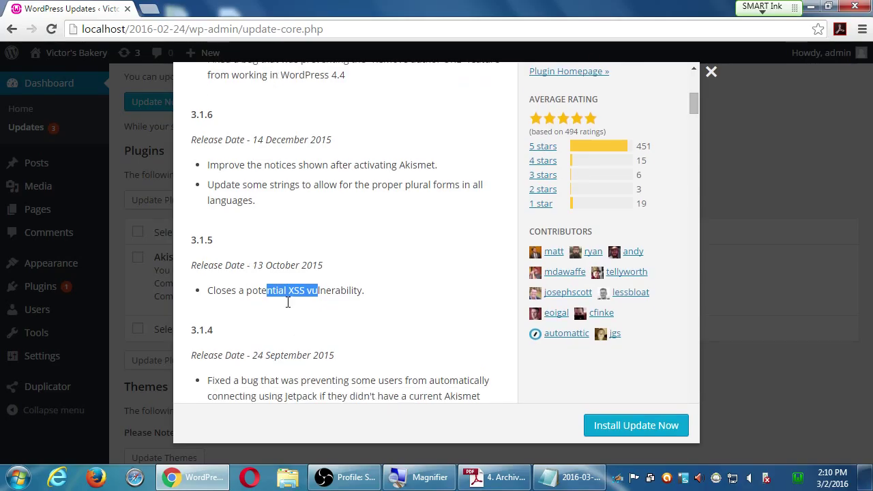
pyautogui.scroll(5, 287, 302)
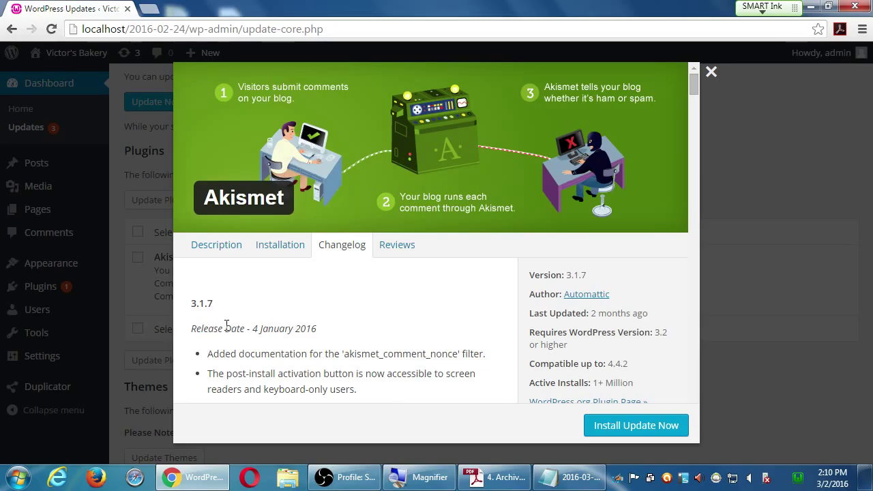
pyautogui.click(721, 73)
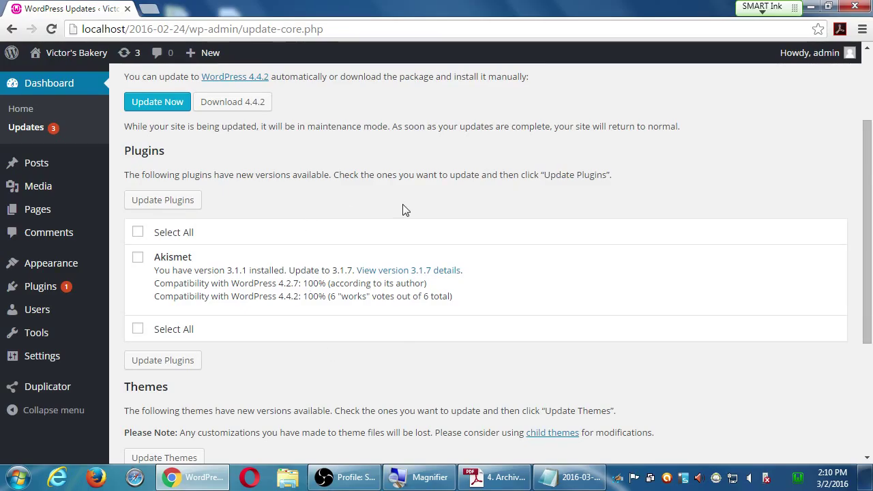
# - Switch to the 2016-03-02.txt notes in Notepad, snap the window to the left half of the screen and magnify it
pyautogui.click(569, 477)
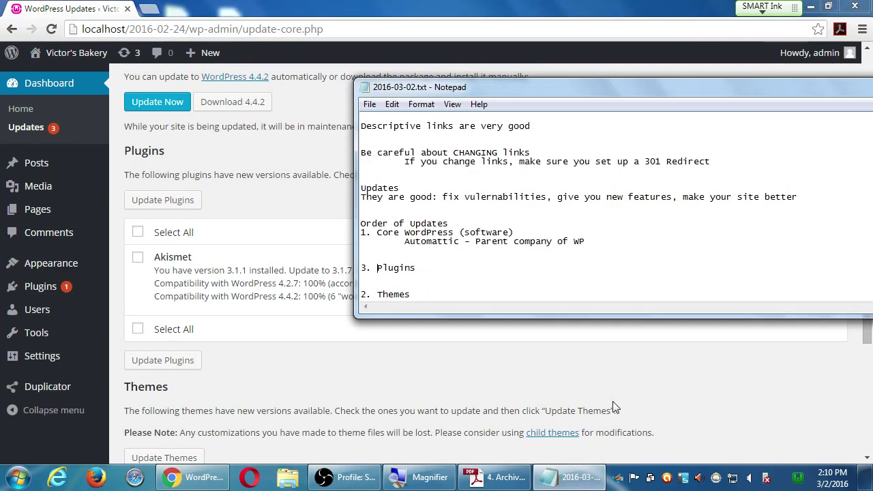
pyautogui.moveTo(458, 88); pyautogui.dragTo(425, 70)
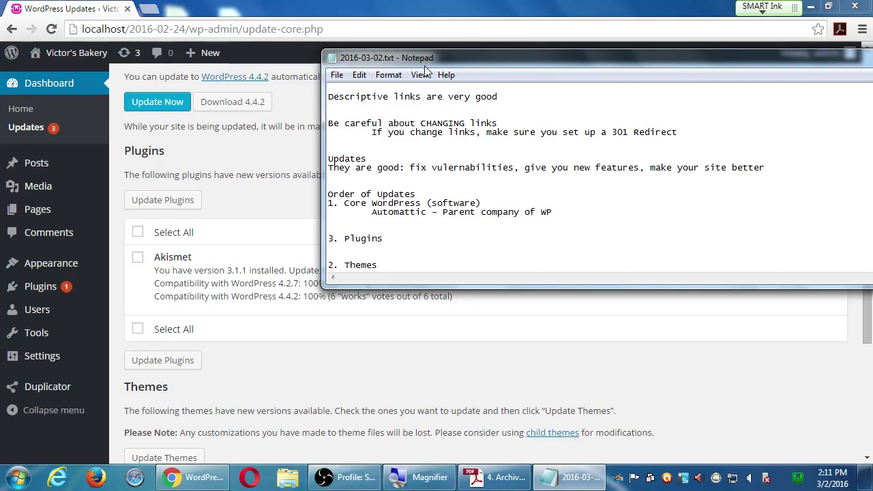
pyautogui.press('super+Left')
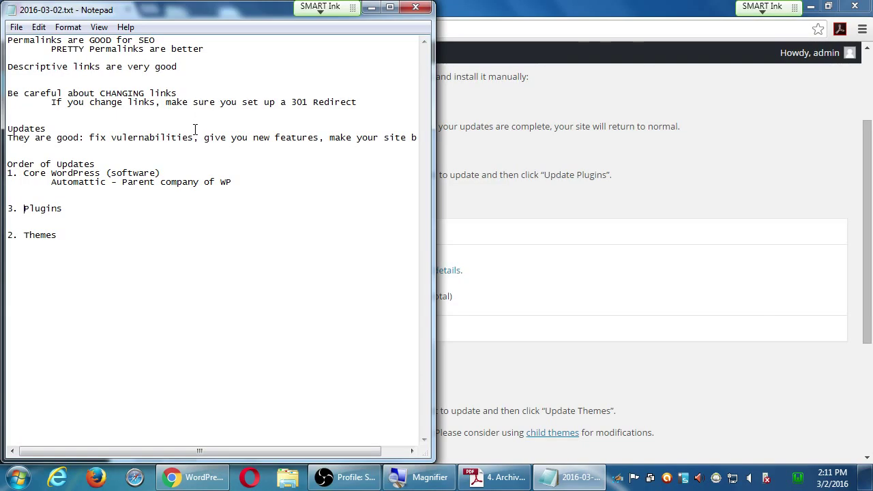
pyautogui.press('super+plus')
pyautogui.press('super+plus')
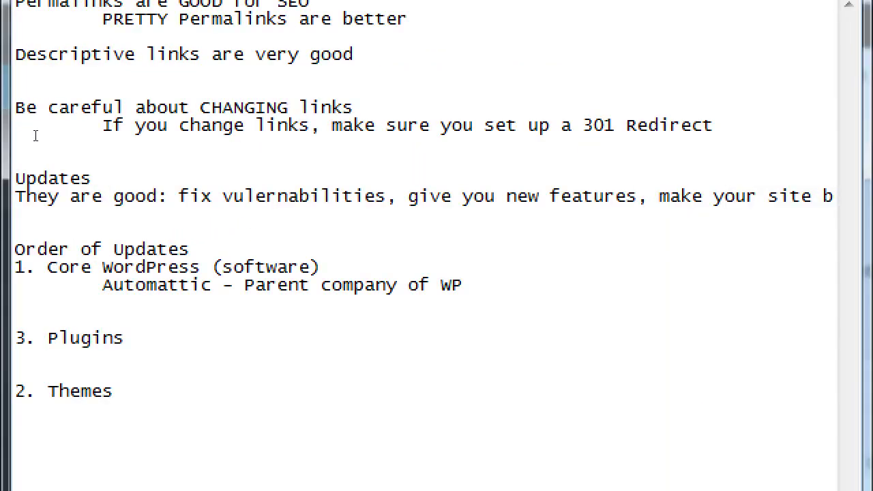
# - Add the heading "A Good Update Strategy:" at the end of the notes, set off by blank lines
pyautogui.hotkey('ctrl', 'End')
pyautogui.press('Return')
pyautogui.press('Return')
pyautogui.press('Return')
pyautogui.press('Return')
pyautogui.write('A ')
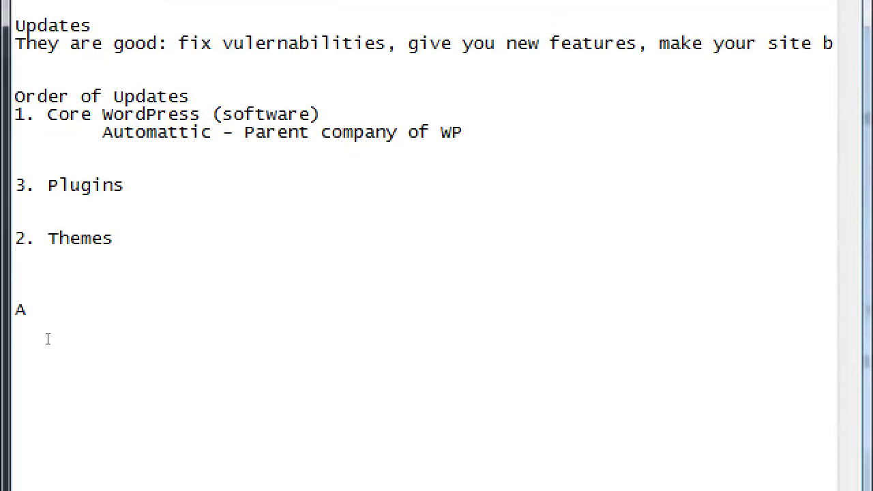
pyautogui.write('Good Updates')
pyautogui.press('BackSpace')
pyautogui.press('BackSpace')
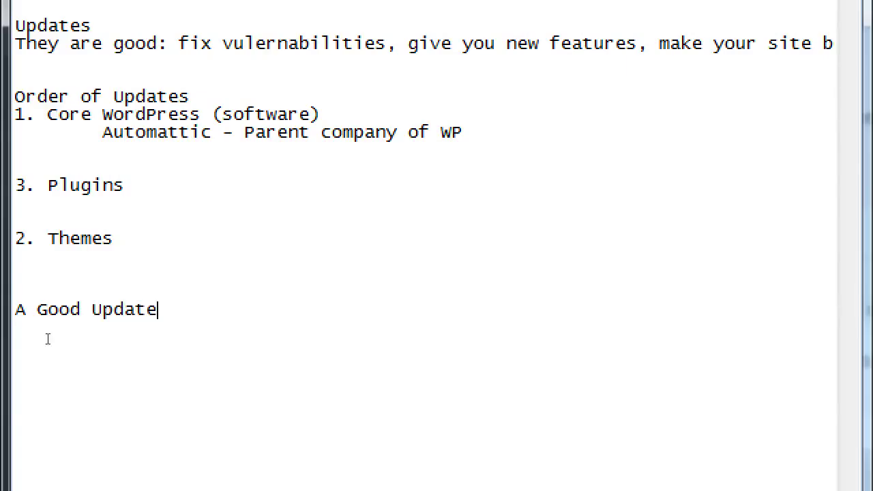
pyautogui.write('Strategy:')
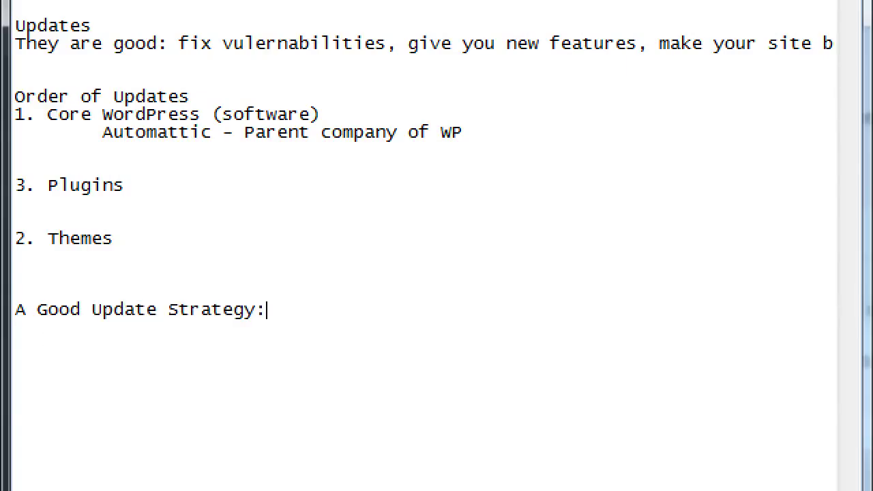
# - Add "1. Make a Backup of your site (Duplicator)" under the update strategy heading
pyautogui.press('Return')
pyautogui.write('1. Make a Backup of your site')
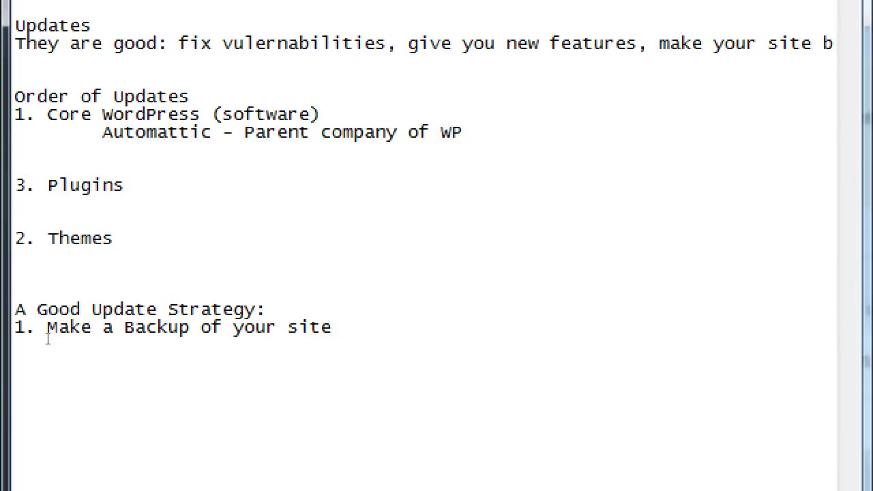
pyautogui.write('(Duplica')
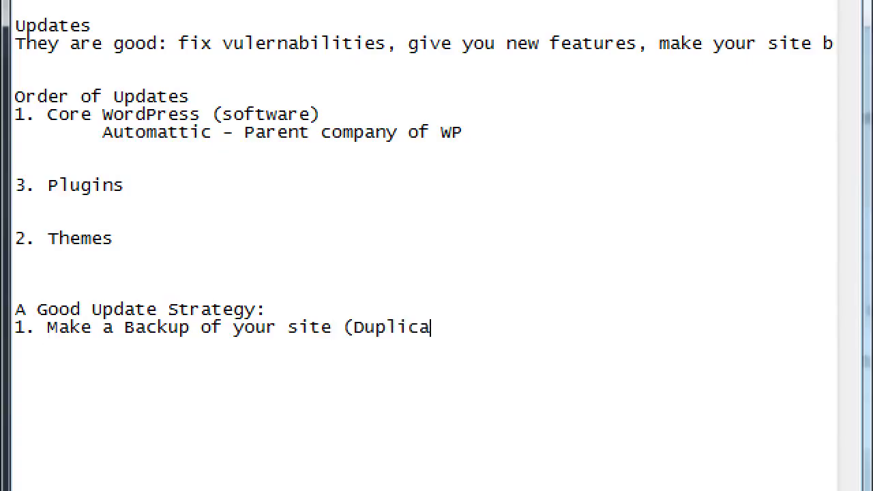
pyautogui.write('tor P')
pyautogui.press('BackSpace')
pyautogui.press('BackSpace')
pyautogui.write(')')
# - Add "2. Update your Core WordPress" as the second item of the update strategy
pyautogui.press('Return')
pyautogui.write('2. Update your cored')
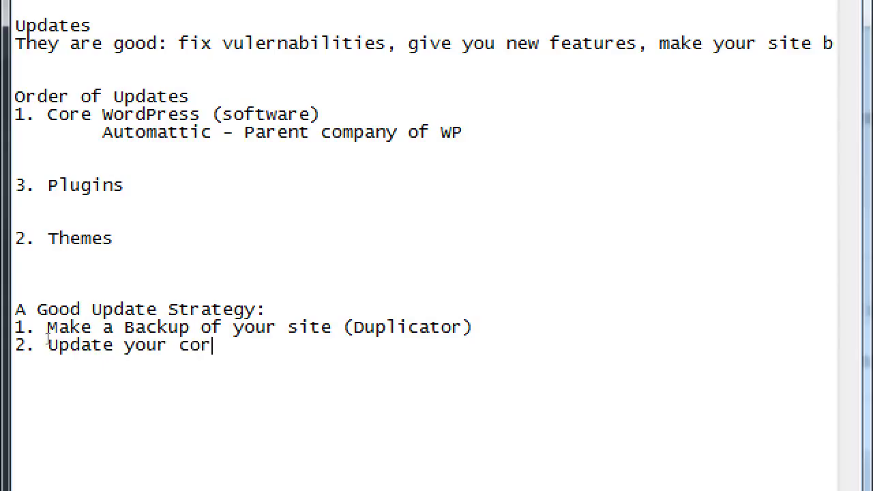
pyautogui.press('BackSpace')
pyautogui.press('BackSpace')
pyautogui.press('BackSpace')
pyautogui.press('BackSpace')
pyautogui.press('BackSpace')
pyautogui.write('Core WordPress')
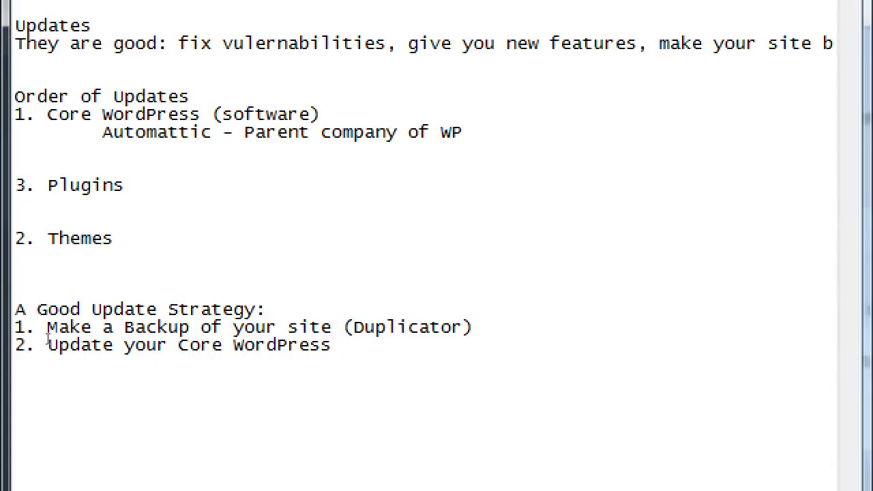
# - Add "3. Test your site" and "4. Make a new backup of your site" to the update strategy list
pyautogui.press('Return')
pyautogui.write('3. Test your site')
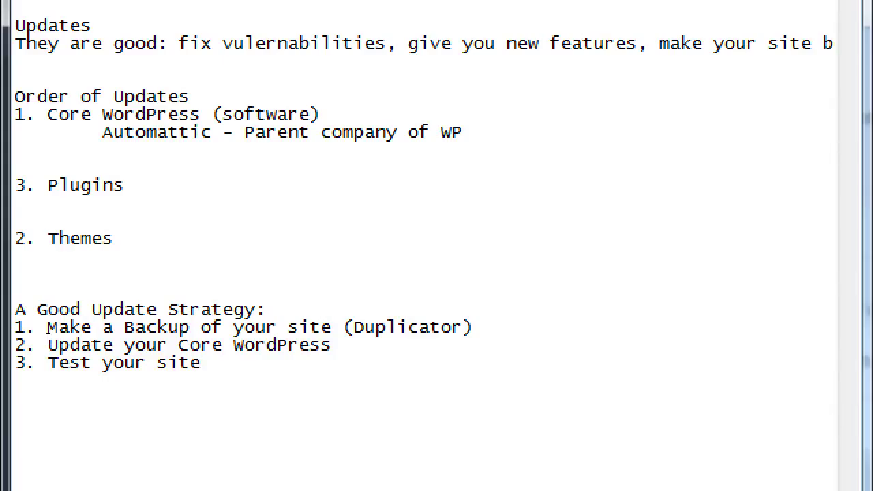
pyautogui.press('Return')
pyautogui.write('4. Make a new ')
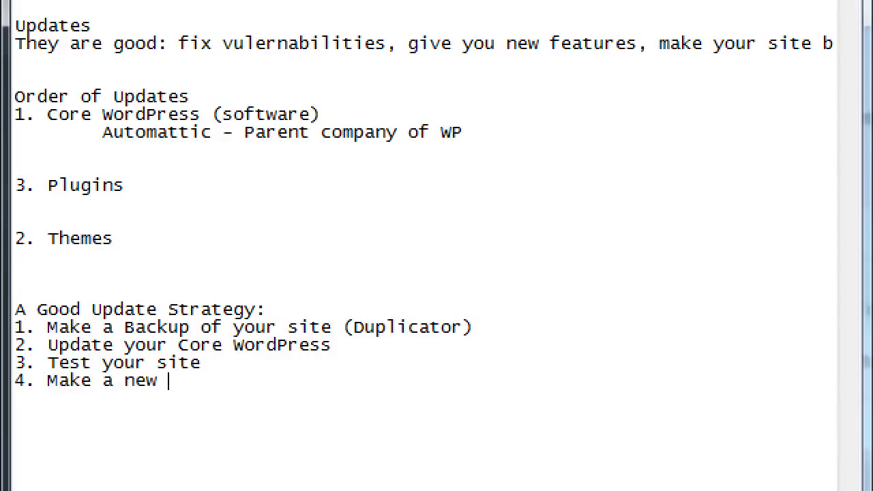
pyautogui.write('backup ')
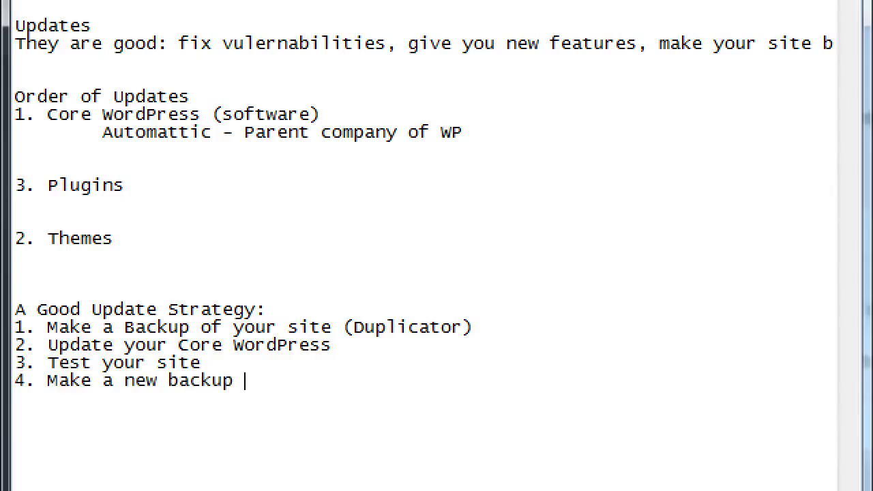
pyautogui.write('of your site')
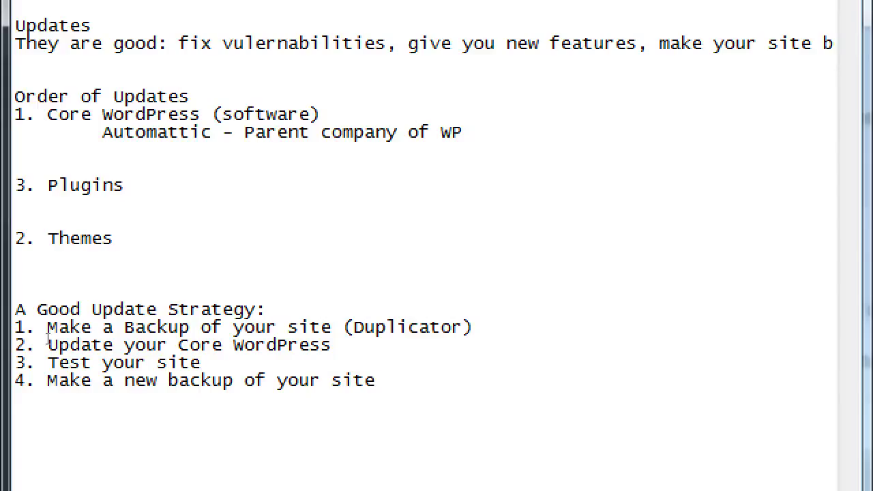
# - Add "5. Update Themes" and "6. Test your site" to the update strategy list
pyautogui.press('Return')
pyautogui.write('5. Update Themes')
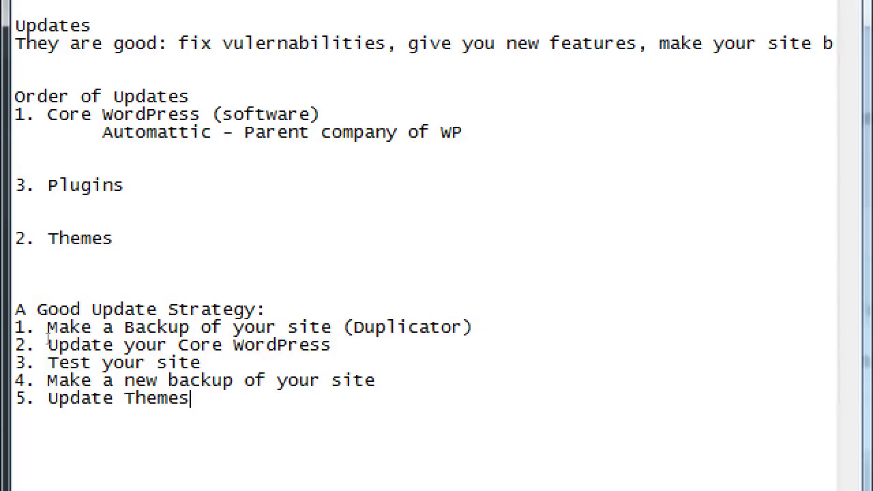
pyautogui.press('Return')
pyautogui.write('3. Test your site')
pyautogui.press('Return')
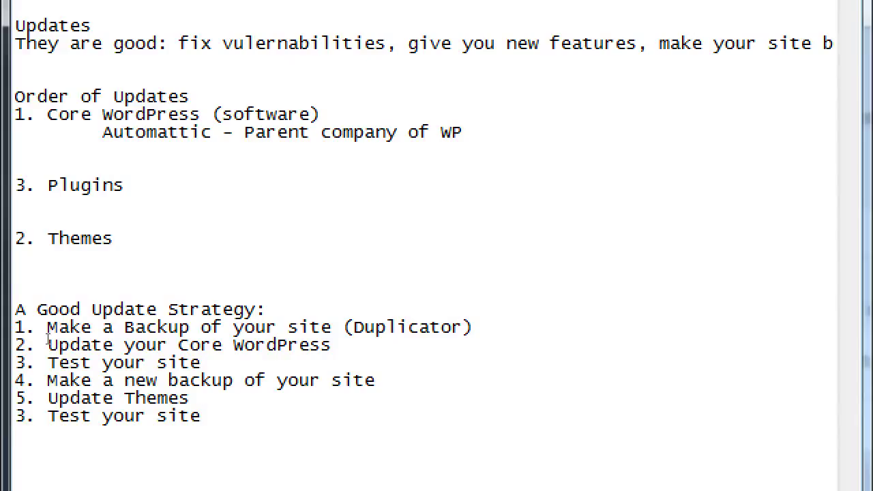
pyautogui.press('Up')
pyautogui.hotkey('shift', 'Right')
pyautogui.write('6')
# - Add "7. Backup again" to the list and reword item 6 as "Test again"
pyautogui.press('Down')
pyautogui.write('7. Backup')
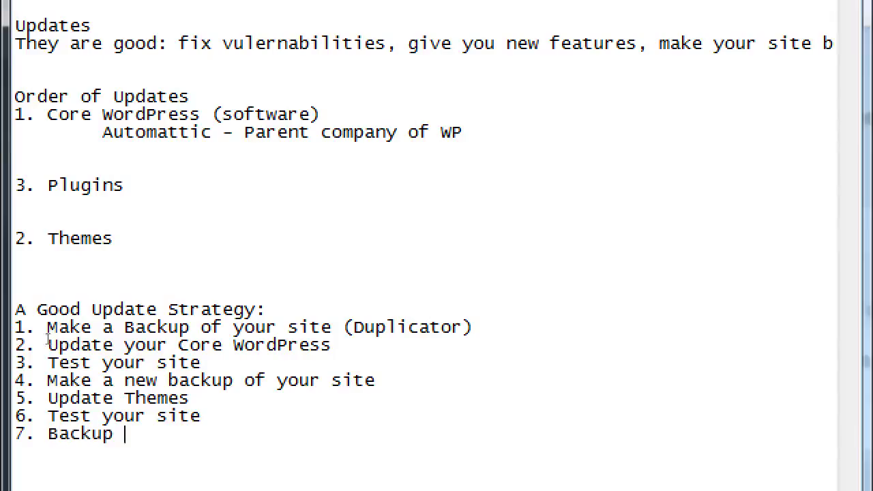
pyautogui.write(' again')
pyautogui.press('Up')
pyautogui.press('Left')
pyautogui.press('Left')
pyautogui.press('Left')
pyautogui.press('Left')
pyautogui.press('Left')
pyautogui.press('Left')
pyautogui.press('Left')
pyautogui.hotkey('shift', 'End')
pyautogui.write('again')
pyautogui.press('Down')
pyautogui.press('End')
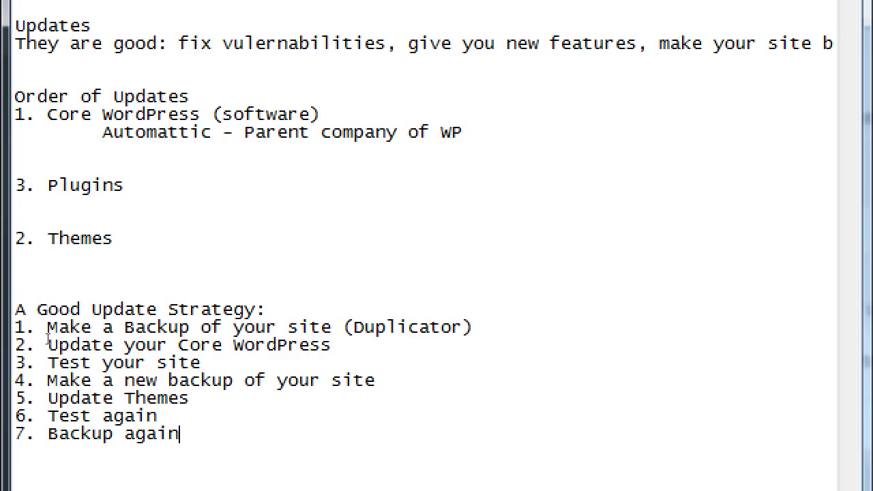
# - Add "9. Plugin updates" on a new line below the "Backup again" item
pyautogui.scroll(-3, 26, 395)
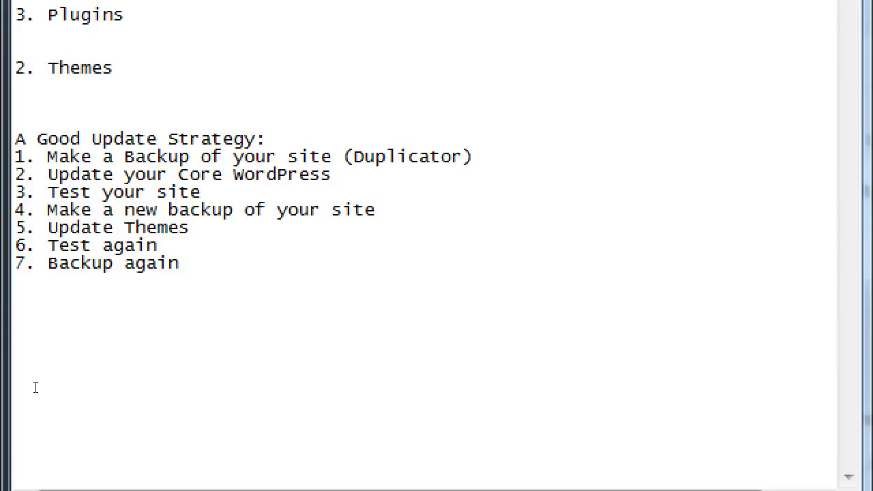
pyautogui.doubleClick(69, 192)
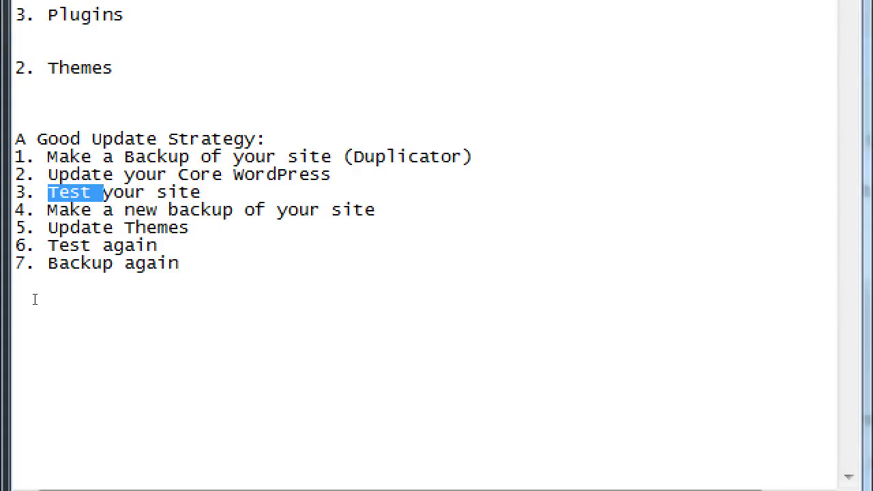
pyautogui.hotkey('ctrl', 'End')
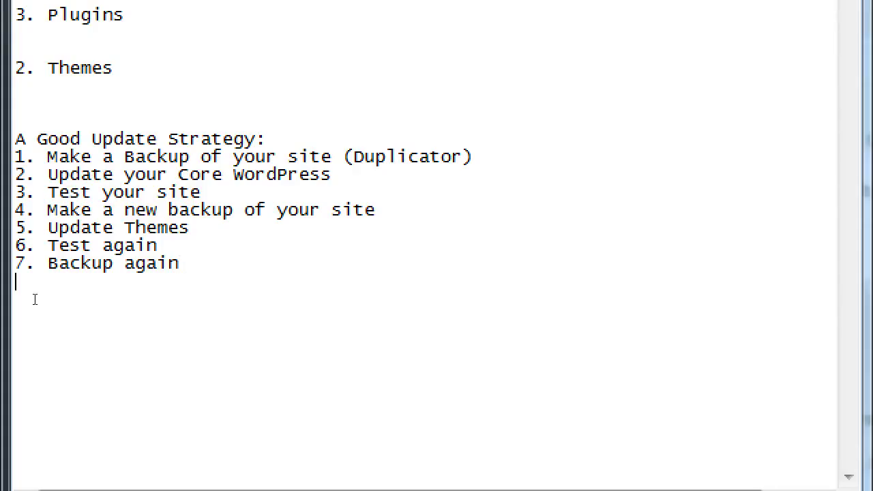
pyautogui.press('Return')
pyautogui.write('9. Plugin upd')
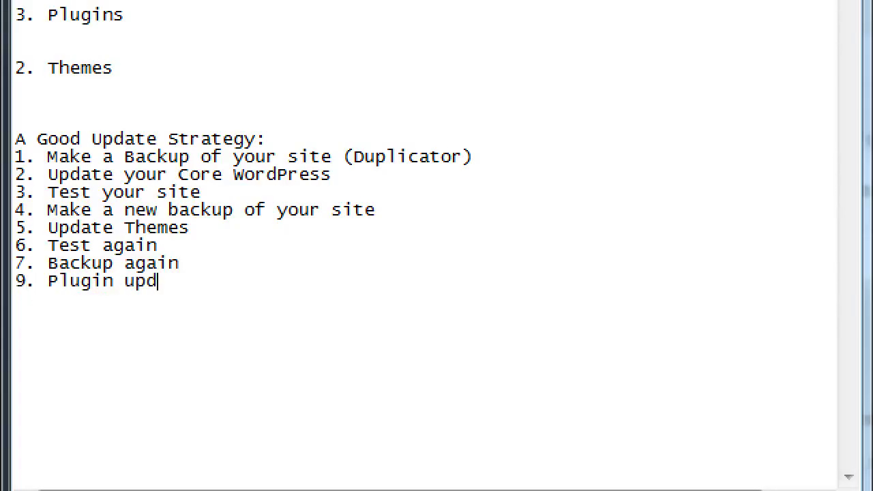
pyautogui.write('ates')
# - Add the indented sub-item "A. Update the most important plugin 1st" under "Plugin updates"
pyautogui.press('Return')
pyautogui.press('Tab')
pyautogui.write('A.')
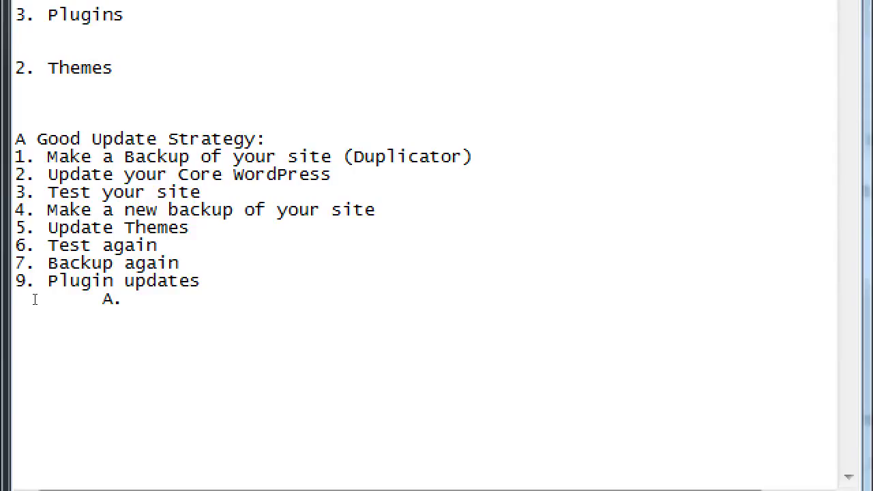
pyautogui.write('Update the most ')
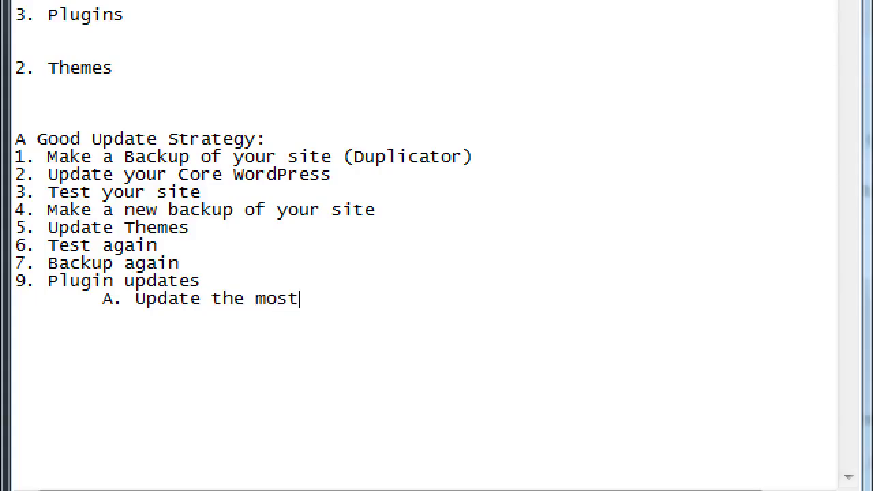
pyautogui.write('import')
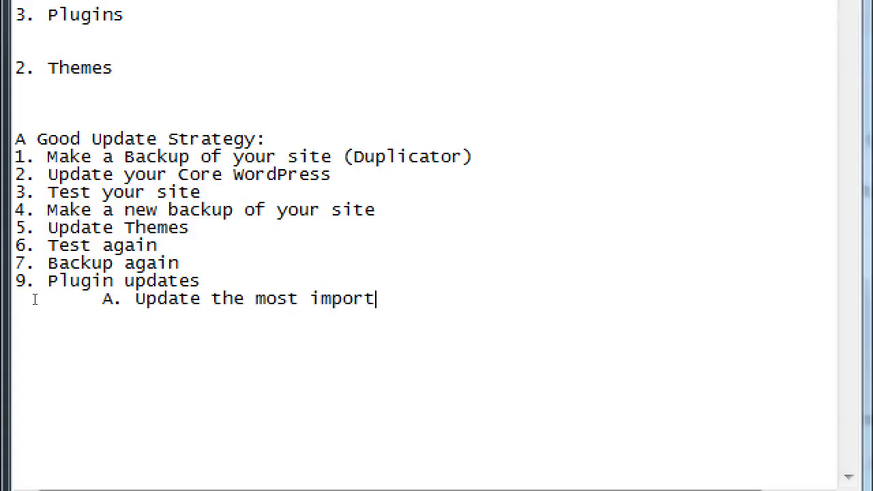
pyautogui.write('ant plugin 1st')
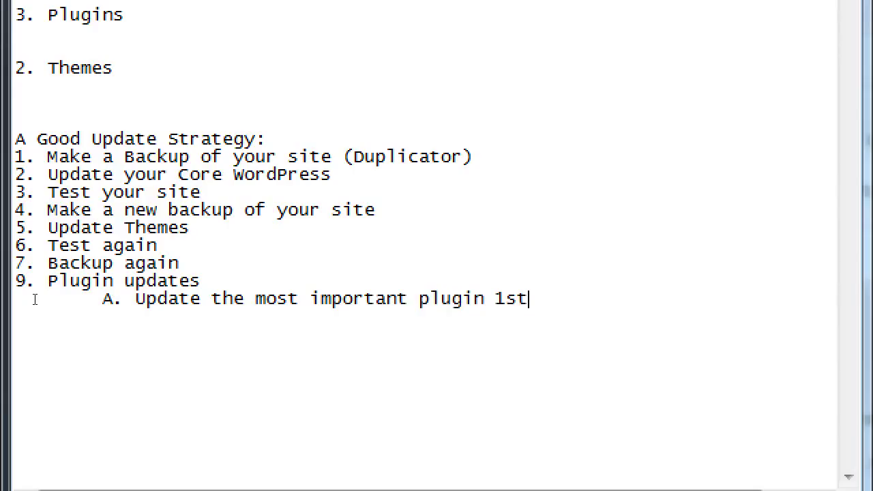
# - Add the indented sub-items "B. Next most important" and "C. Etc" under "Plugin updates"
pyautogui.press('Return')
pyautogui.press('Tab')
pyautogui.write('B. Next mos')
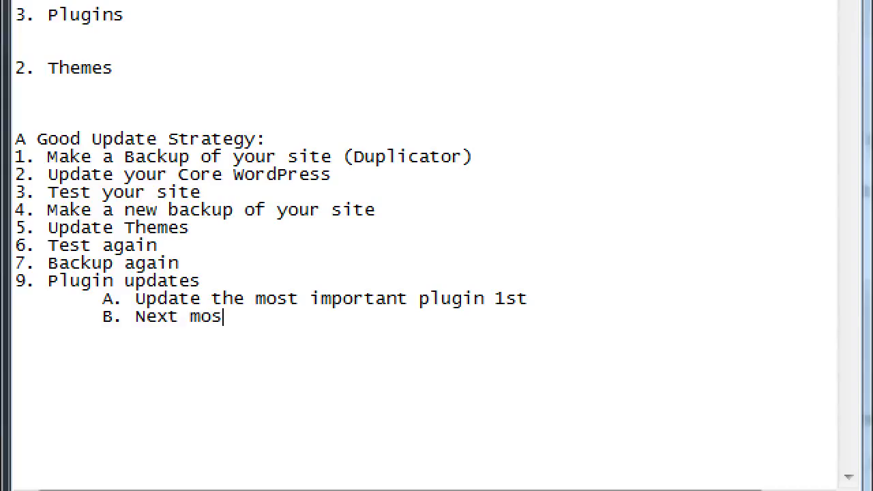
pyautogui.write('t important')
pyautogui.press('Return')
pyautogui.press('Tab')
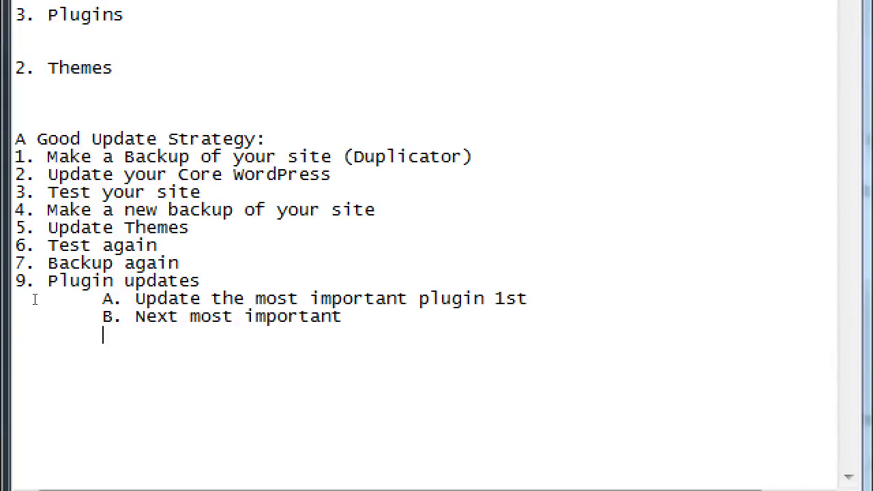
pyautogui.write('C. Etc')
# - Insert the indented sub-item "B. Test it" directly below sub-item A
pyautogui.press('Up')
pyautogui.press('Up')
pyautogui.press('End')
pyautogui.press('Return')
pyautogui.press('Tab')
pyautogui.write('B. Test ')
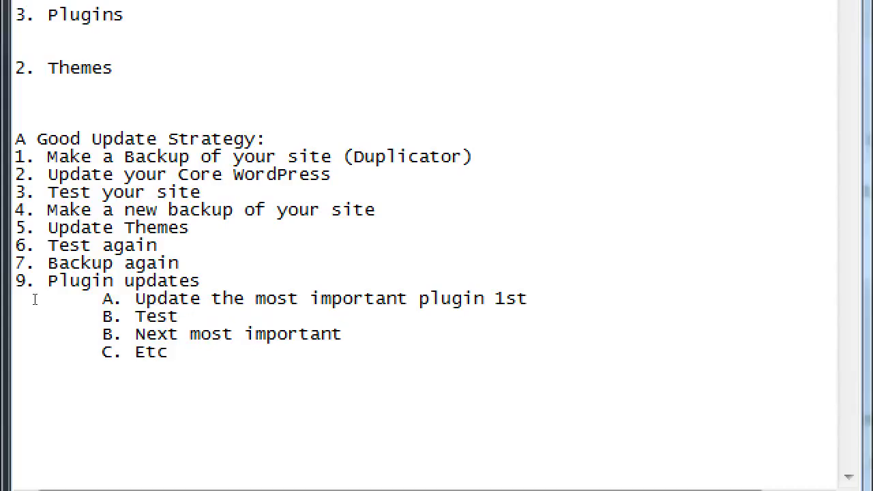
pyautogui.write('it')
# - Insert the indented sub-item "c. Back up" directly below "Test it"
pyautogui.press('Return')
pyautogui.press('Tab')
pyautogui.write('C')
pyautogui.write('>')
pyautogui.press('BackSpace')
pyautogui.press('BackSpace')
pyautogui.write('. Back up')
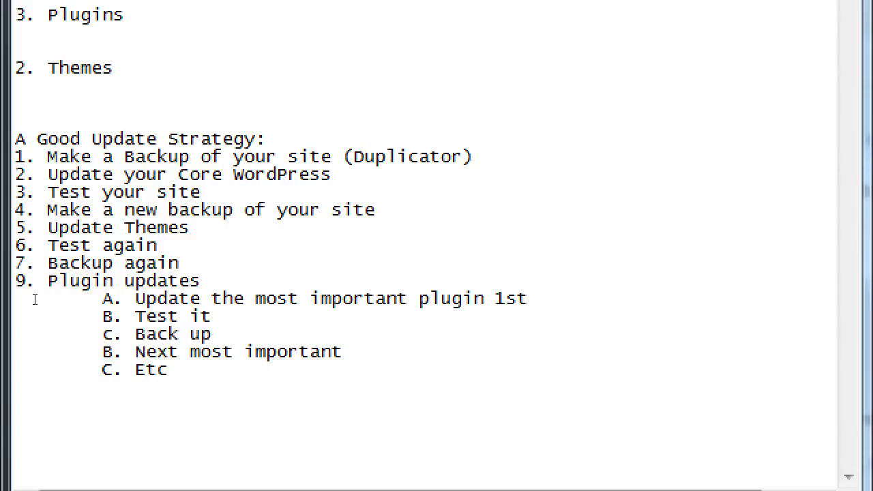
# - Change the letter of the "Next most important" sub-item to D
pyautogui.press('Left')
pyautogui.press('Left')
pyautogui.press('Left')
pyautogui.press('Left')
pyautogui.press('Left')
pyautogui.press('Left')
pyautogui.press('Left')
pyautogui.press('Left')
pyautogui.press('Left')
pyautogui.press('Left')
pyautogui.hotkey('shift', 'Right')
pyautogui.write('d')
pyautogui.press('BackSpace')
pyautogui.write('D')
# - Copy the "Test it" and "Back up" sub-items and paste them between "Next most important" and "Etc"
pyautogui.press('End')
pyautogui.hotkey('shift', 'Home')
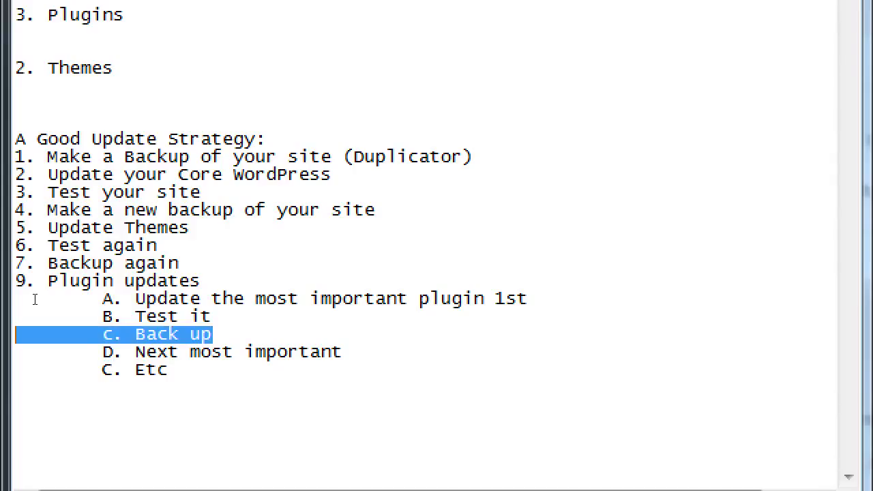
pyautogui.hotkey('shift', 'Up')
pyautogui.hotkey('ctrl', 'c')
pyautogui.press('Down')
pyautogui.press('Down')
pyautogui.press('Down')
pyautogui.press('Return')
pyautogui.press('Up')
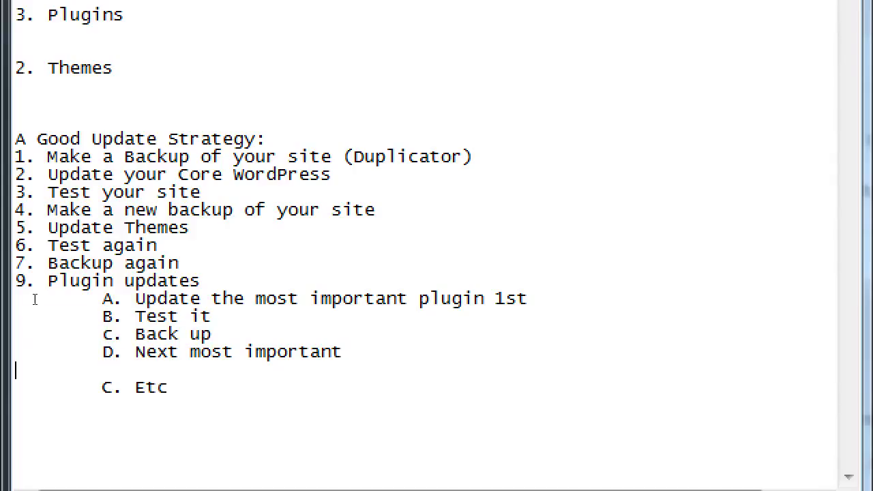
pyautogui.hotkey('ctrl', 'v')
# - Re-letter the pasted "Test it" and "Back up" sub-items as E and F, and "Etc" as G
pyautogui.press('Up')
pyautogui.press('Left')
pyautogui.press('Home')
pyautogui.press('Right')
pyautogui.hotkey('shift', 'Right')
pyautogui.write('E')
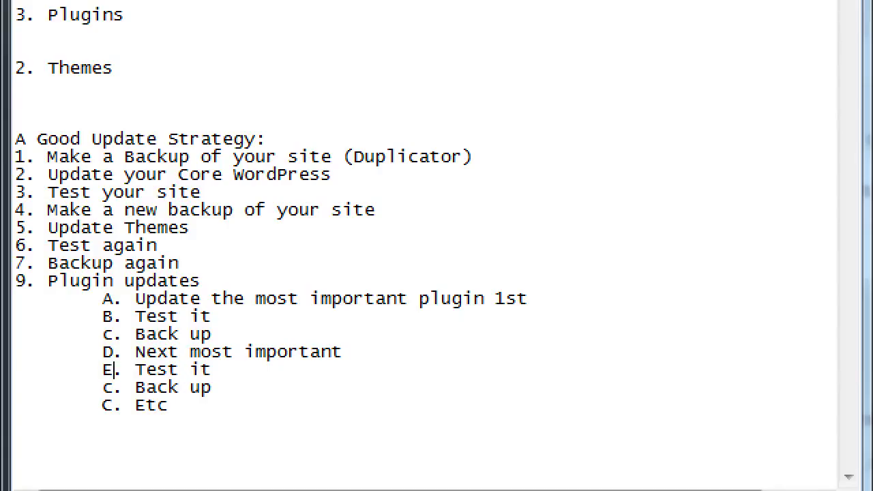
pyautogui.press('Down')
pyautogui.hotkey('shift', 'Left')
pyautogui.write('f')
pyautogui.press('Down')
pyautogui.press('Up')
pyautogui.hotkey('shift', 'Left')
pyautogui.write('f')
pyautogui.hotkey('shift', 'Left')
pyautogui.write('F')
pyautogui.press('Down')
pyautogui.hotkey('shift', 'Left')
pyautogui.write('G')
# - Add "10. Test" below the plugin sub-items and start a new line after it
pyautogui.press('End')
pyautogui.press('Return')
pyautogui.write('10. Test')
pyautogui.press('Return')
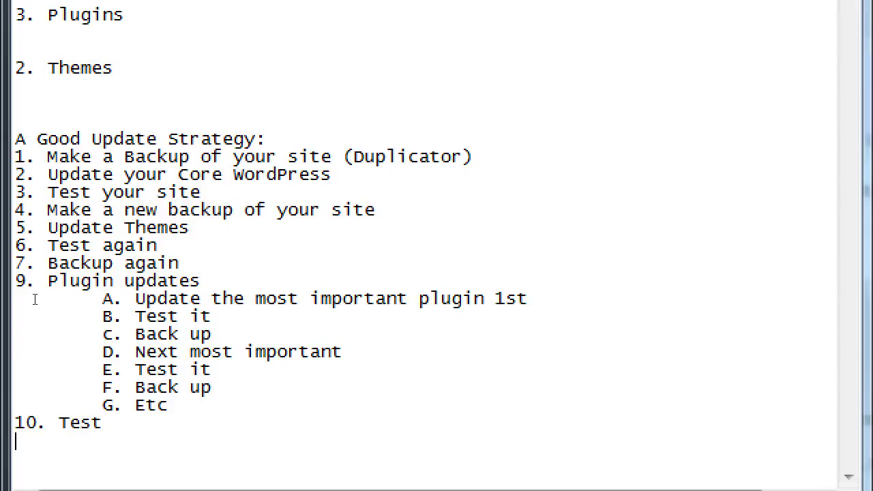
# - Add "11. Backup" to the list, and below a blank line write "How often should I update? Once a month"
pyautogui.write('11. Backup')
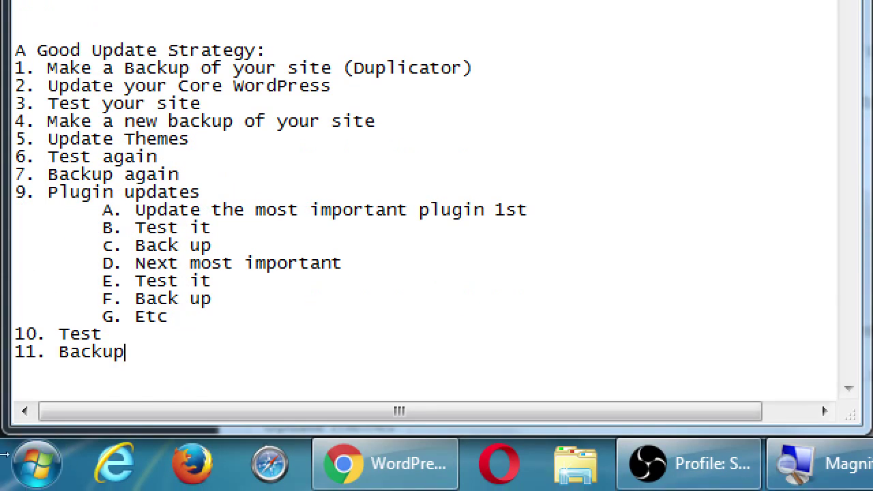
pyautogui.press('Return')
pyautogui.press('Return')
pyautogui.write('How often should I updat4')
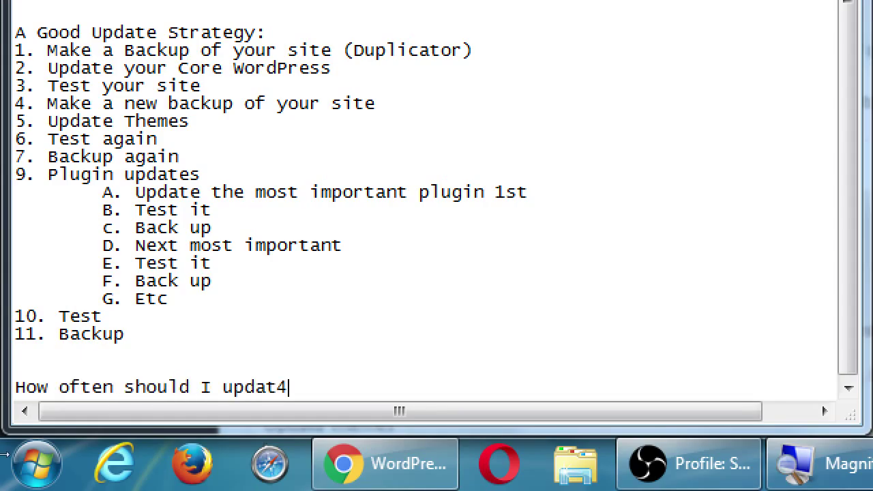
pyautogui.press('BackSpace')
pyautogui.write('e?    on')
pyautogui.press('BackSpace')
pyautogui.press('BackSpace')
pyautogui.write('Once a month')
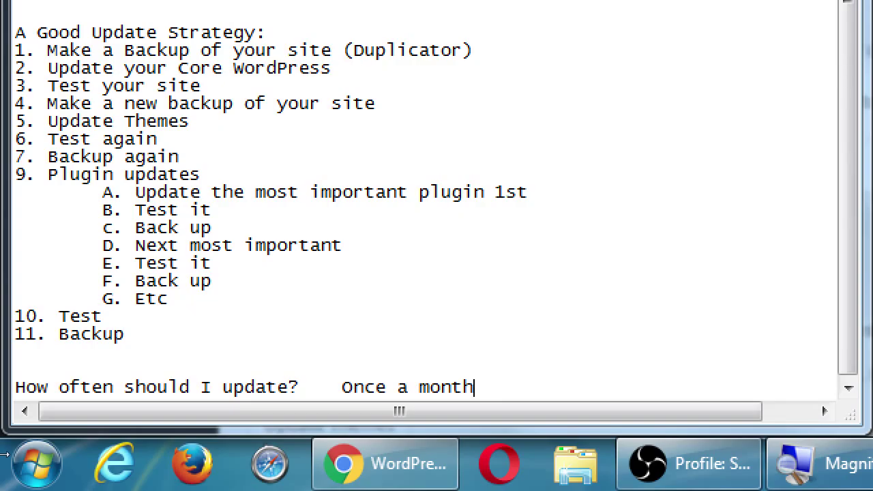
pyautogui.press('super+minus')
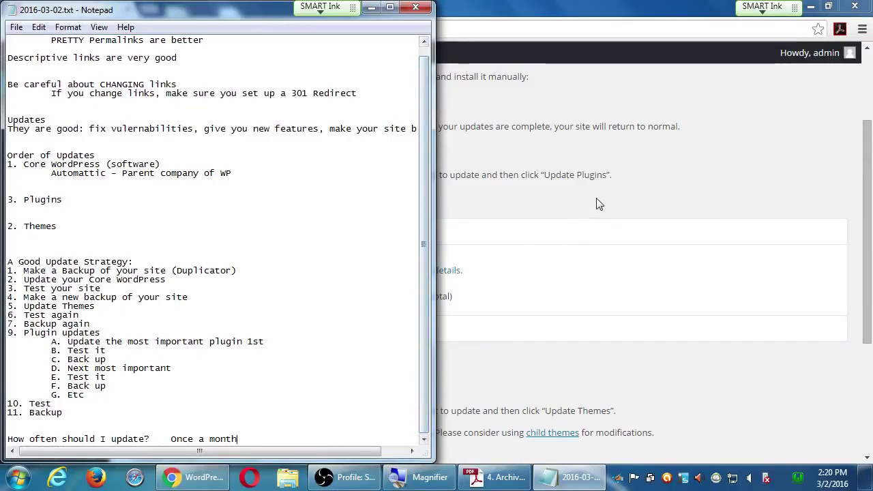
# - Switch to Chrome and open the Akismet version 3.1.7 details to read the latest changelog entries
pyautogui.click(503, 255)
pyautogui.click(453, 272)
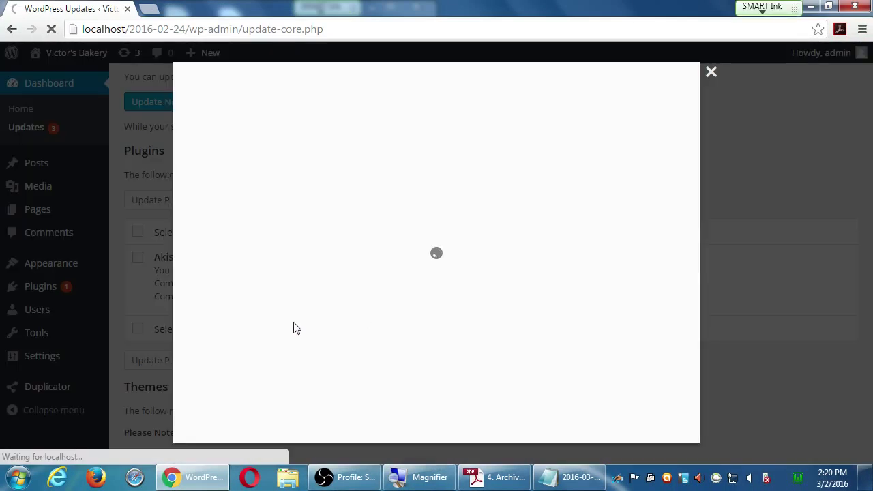
pyautogui.scroll(-1, 284, 362)
pyautogui.scroll(-3, 285, 362)
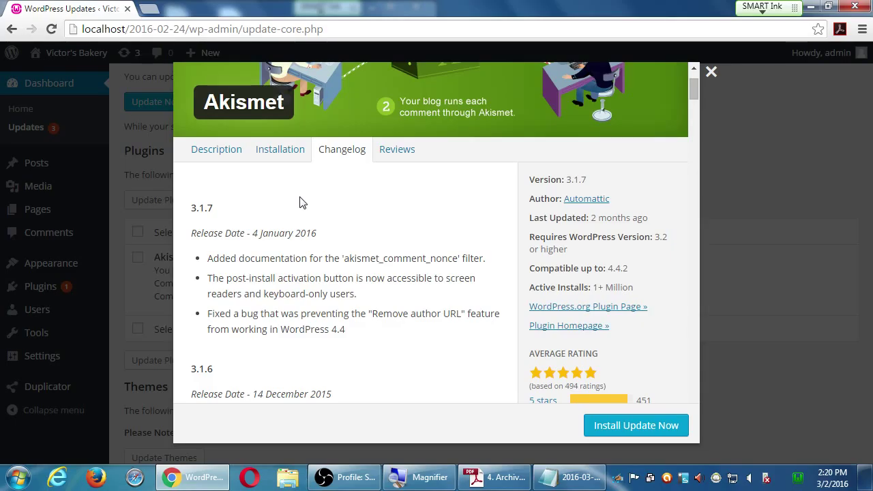
# - Read through the Akismet user reviews, checking each review's date and WordPress version
pyautogui.click(384, 162)
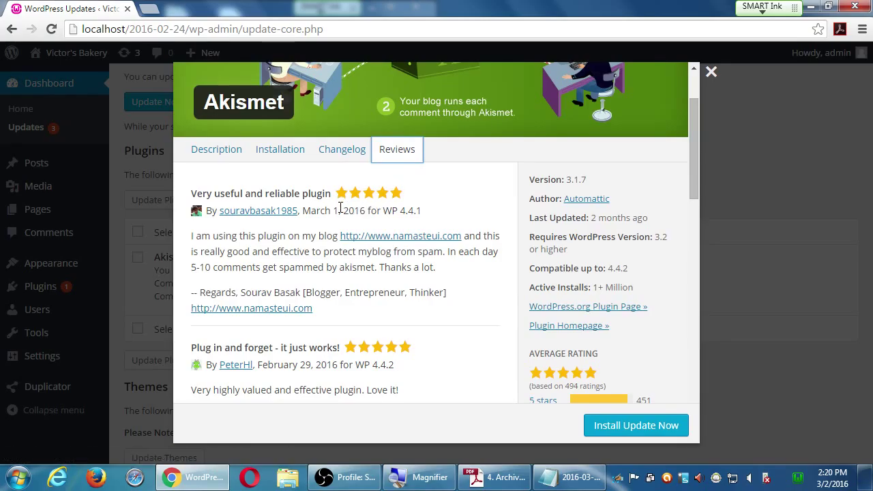
pyautogui.moveTo(320, 211); pyautogui.dragTo(350, 212)
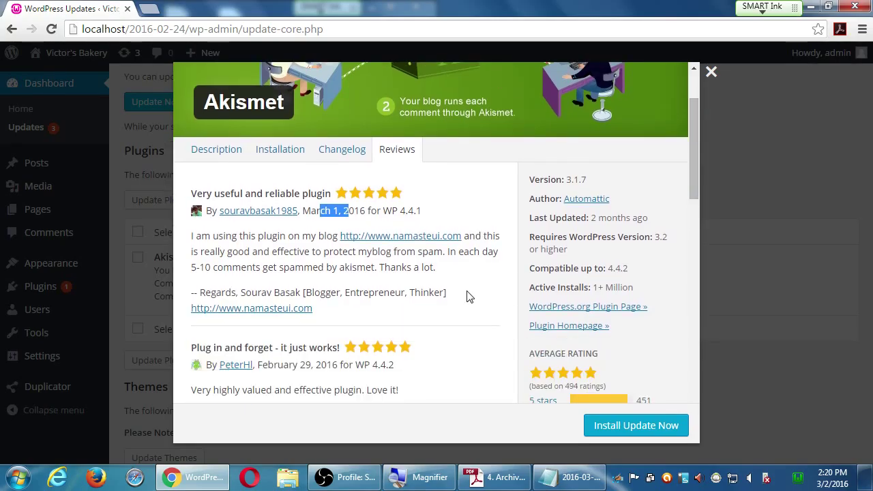
pyautogui.scroll(-3, 468, 296)
pyautogui.scroll(-2, 468, 296)
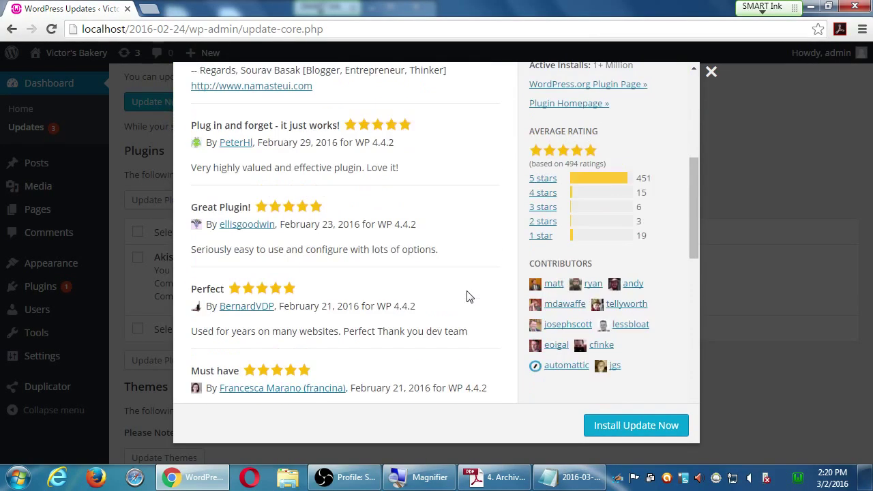
pyautogui.scroll(-1, 468, 296)
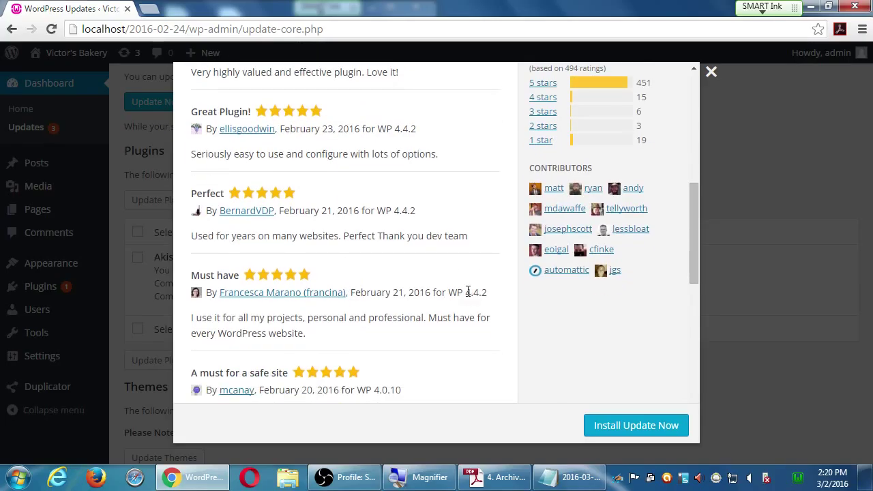
pyautogui.scroll(6, 468, 296)
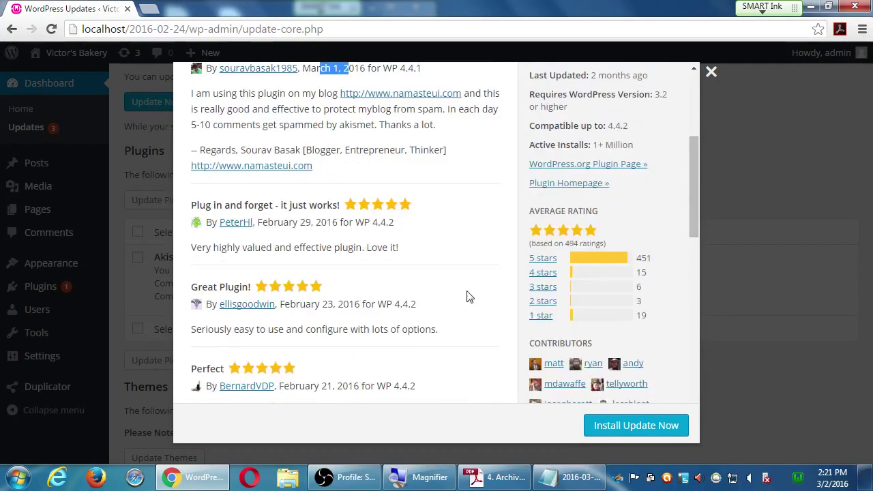
# - Compare the Akismet changelog with its reviews and examine the plugin's last update and compatibility information
pyautogui.click(355, 144)
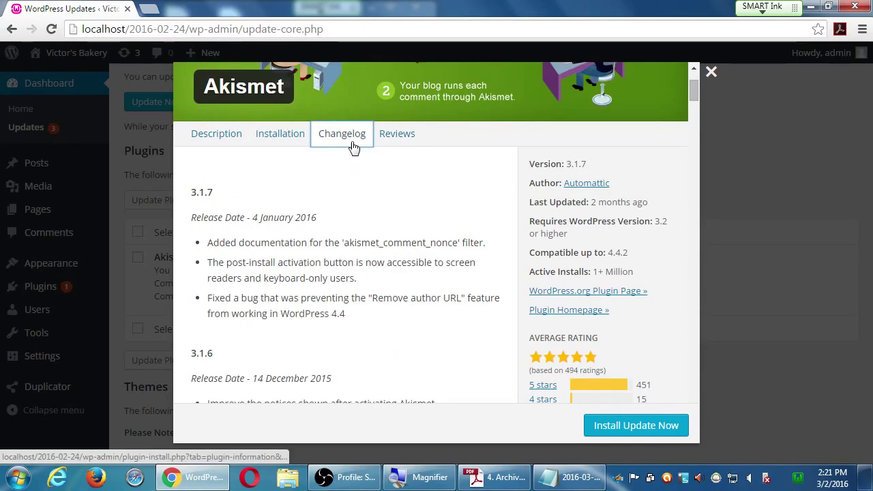
pyautogui.click(406, 137)
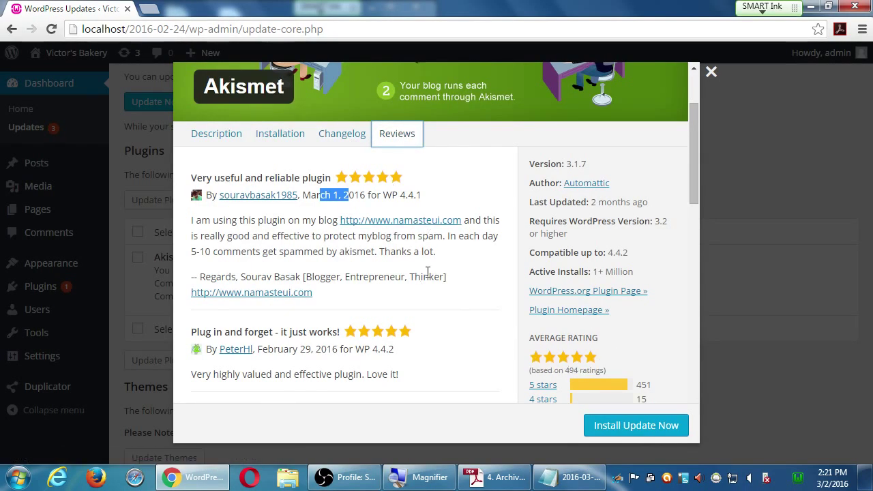
pyautogui.click(457, 300)
pyautogui.scroll(2, 450, 246)
pyautogui.scroll(1, 341, 205)
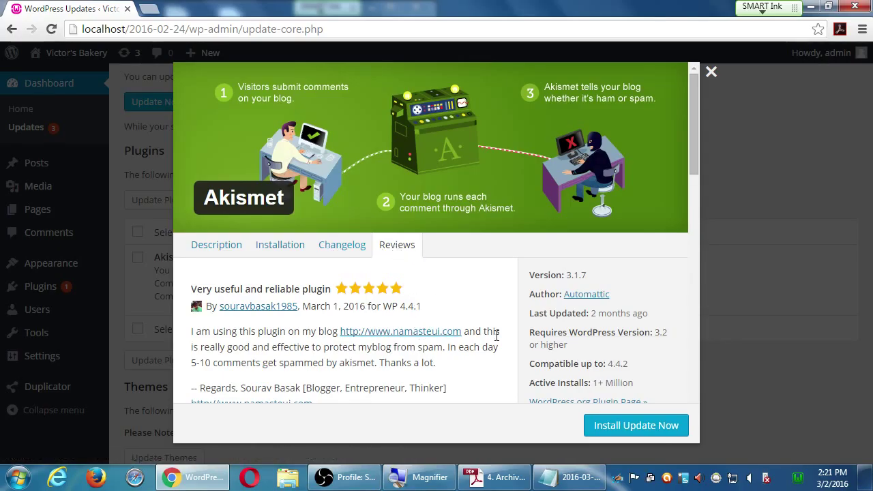
pyautogui.scroll(-1, 495, 344)
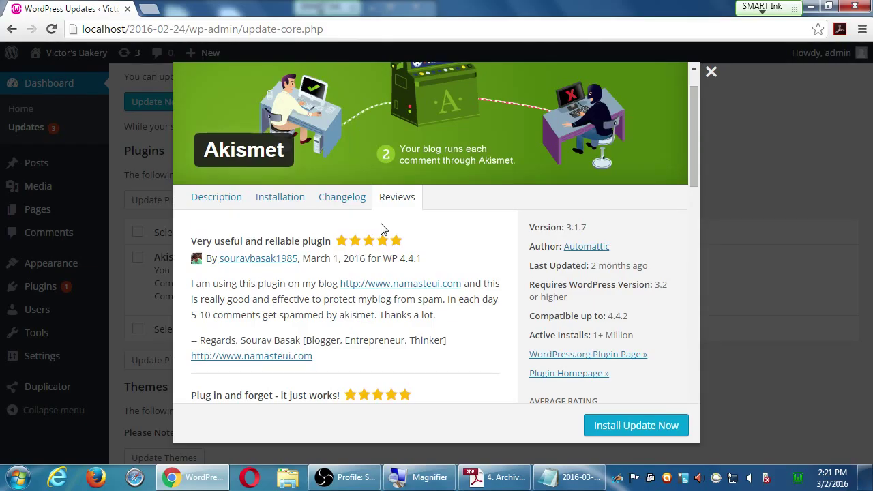
pyautogui.scroll(-4, 395, 225)
pyautogui.scroll(4, 418, 220)
pyautogui.scroll(-1, 637, 278)
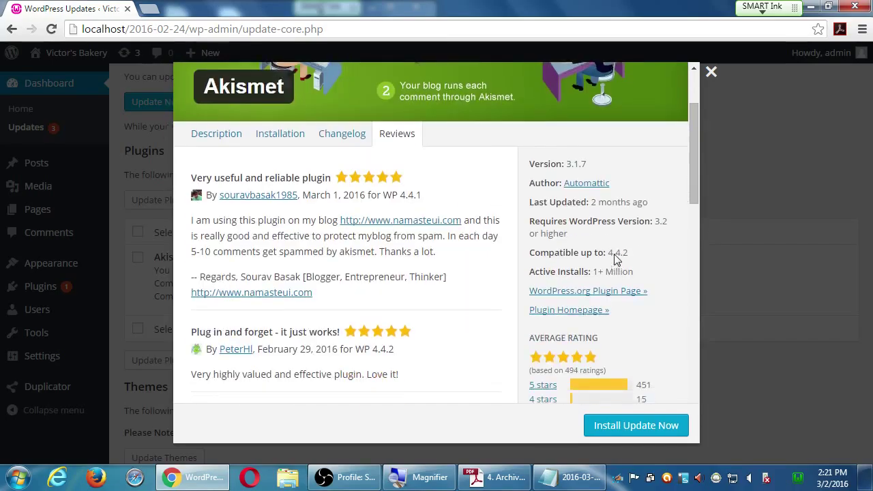
pyautogui.scroll(1, 614, 254)
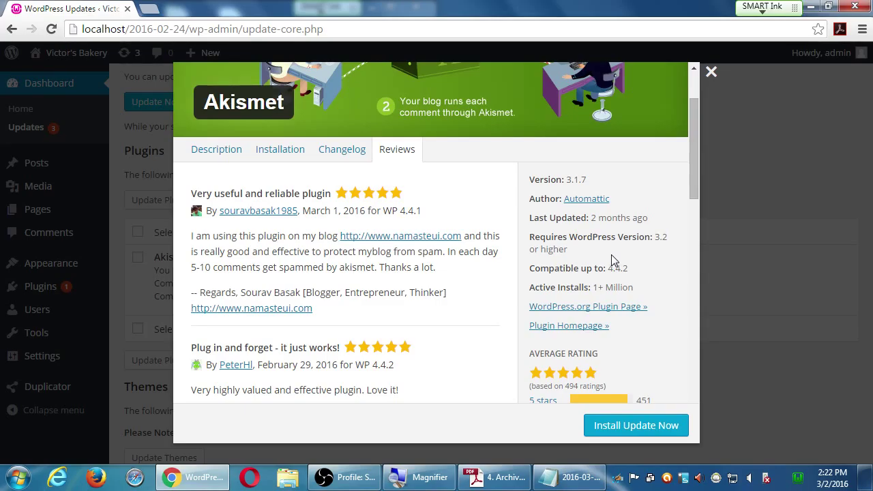
# - Switch to Notepad and add the line "Try to use Plugins/Themes newer than 3 months (updated within 3 months)" below the update frequency
pyautogui.click(573, 479)
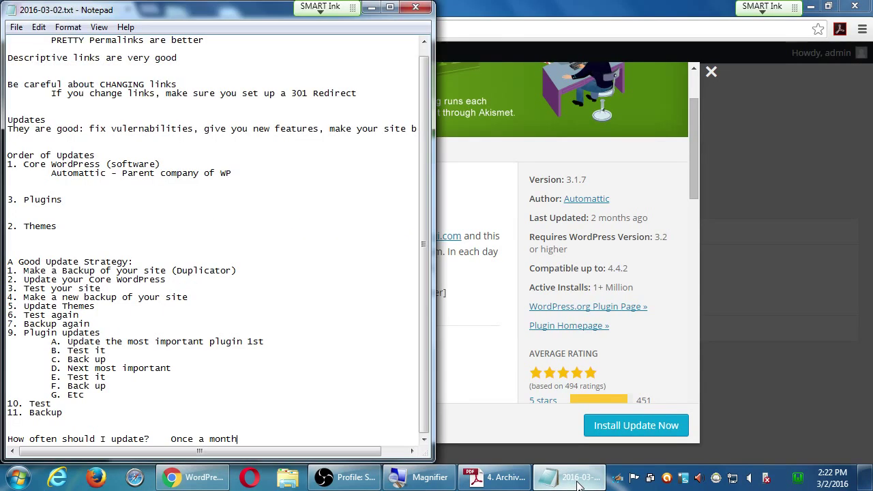
pyautogui.press('Return')
pyautogui.write('Try')
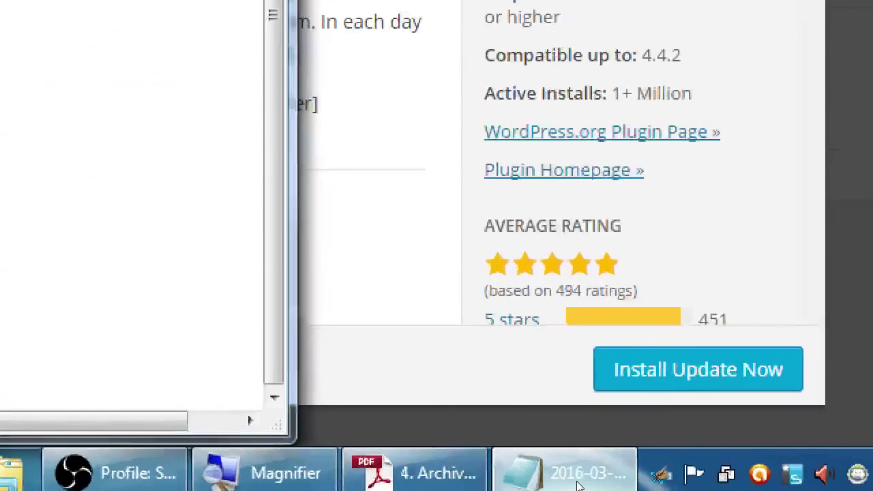
pyautogui.write(' to use ')
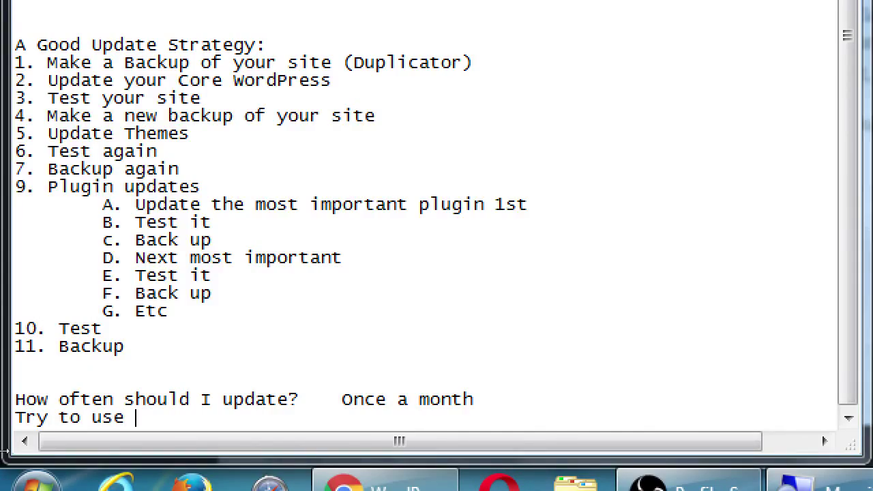
pyautogui.write('Plugins/')
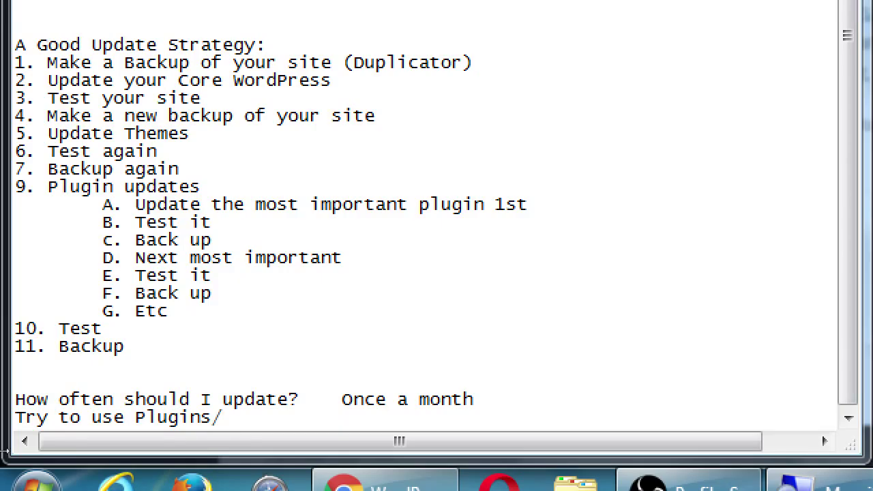
pyautogui.write('Themes newer than 3 mont')
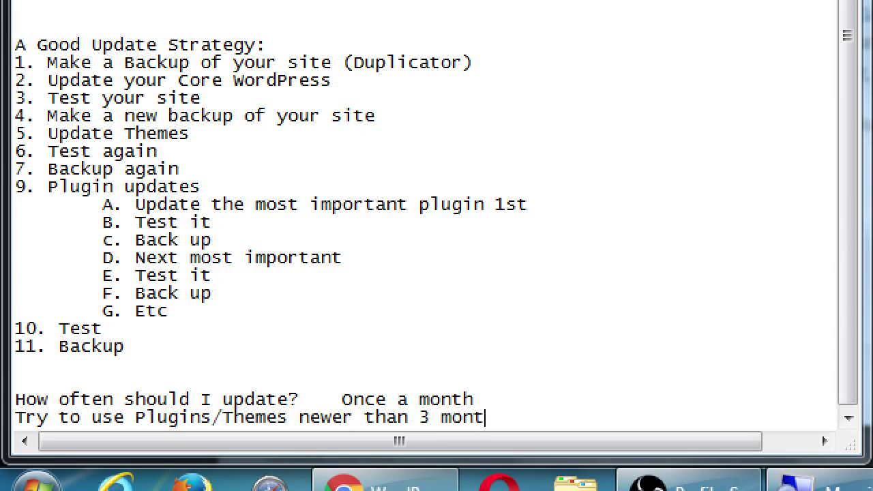
pyautogui.write('hs (updated w')
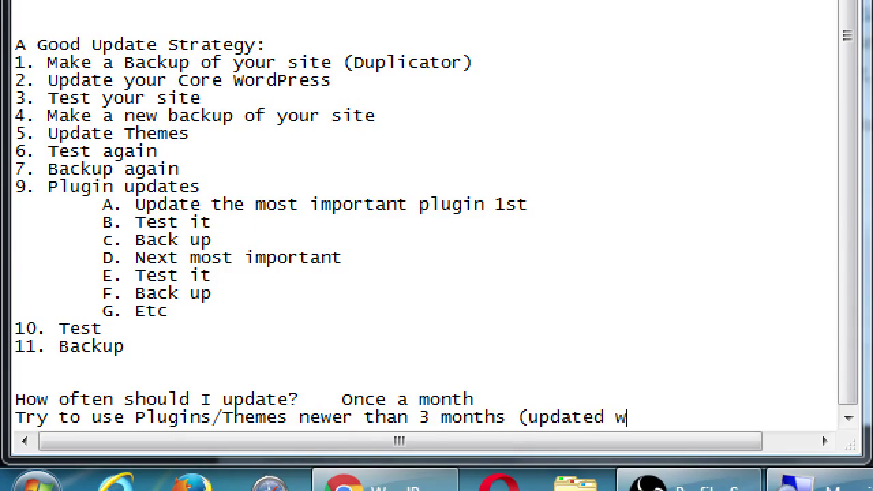
pyautogui.write('ithin 3 month')
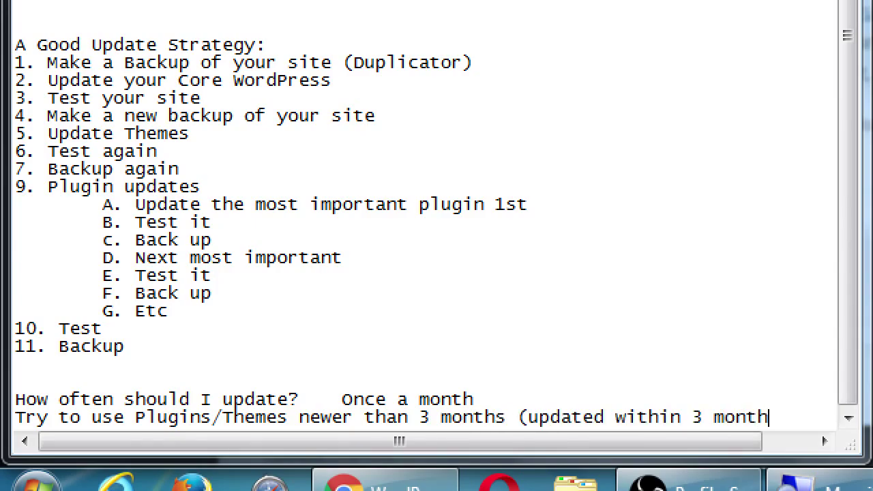
pyautogui.write('s)')
pyautogui.press('super+minus')
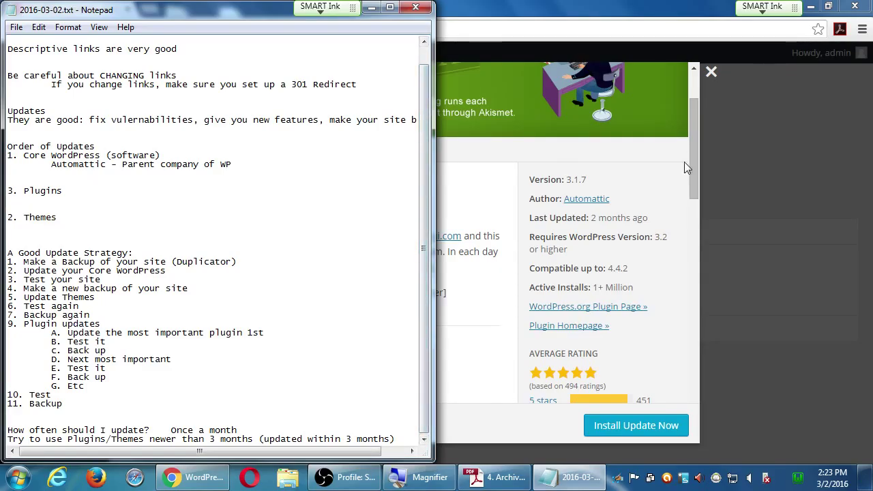
# - Close the Akismet details and look over the core, plugin and theme sections of the WordPress Updates page
pyautogui.click(712, 72)
pyautogui.scroll(2, 675, 247)
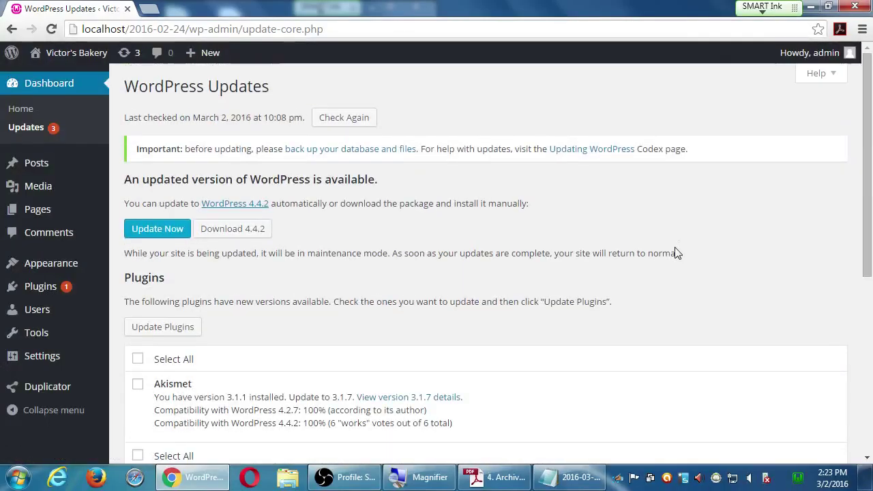
pyautogui.scroll(-3, 675, 250)
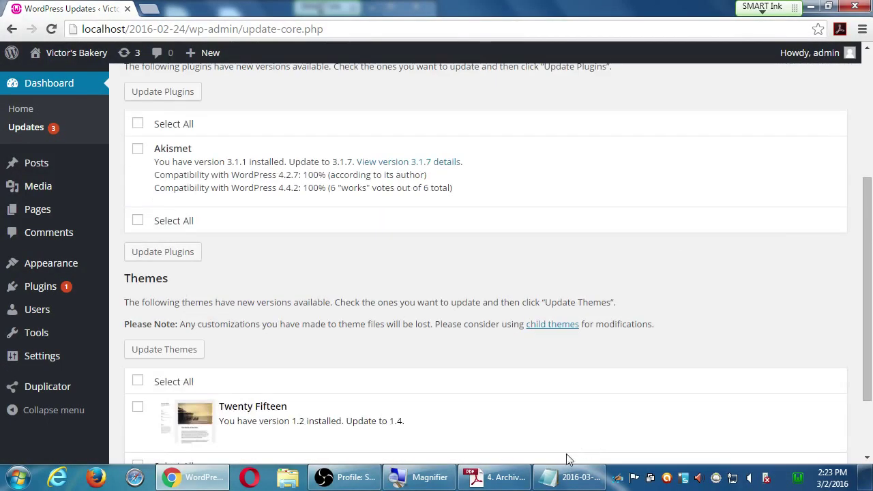
# - Return to Notepad and review the update strategy from the first backup to the final test, highlighting key items
pyautogui.click(576, 477)
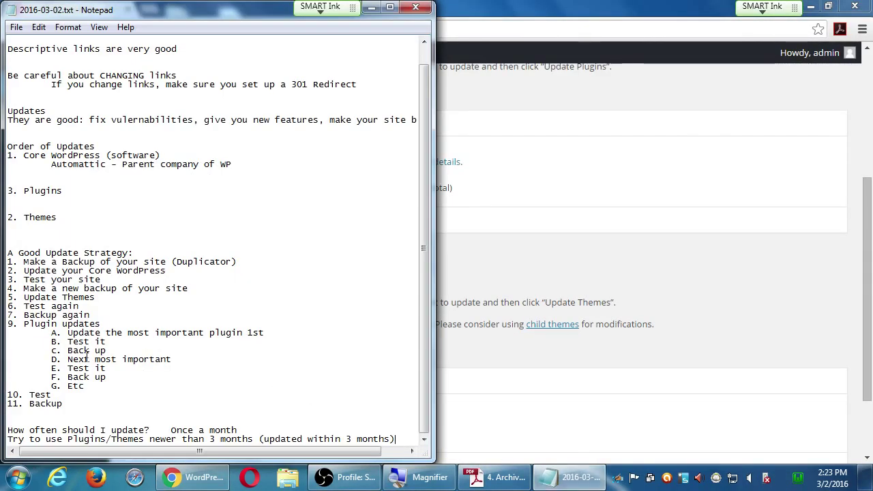
pyautogui.moveTo(73, 262); pyautogui.dragTo(105, 351)
pyautogui.click(246, 369)
pyautogui.press('super+plus')
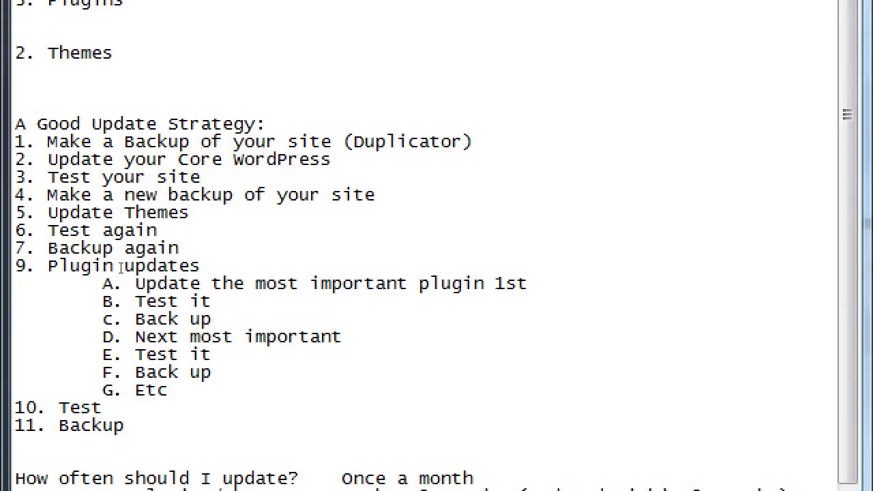
pyautogui.moveTo(123, 264); pyautogui.dragTo(179, 270)
pyautogui.moveTo(40, 303); pyautogui.dragTo(93, 296)
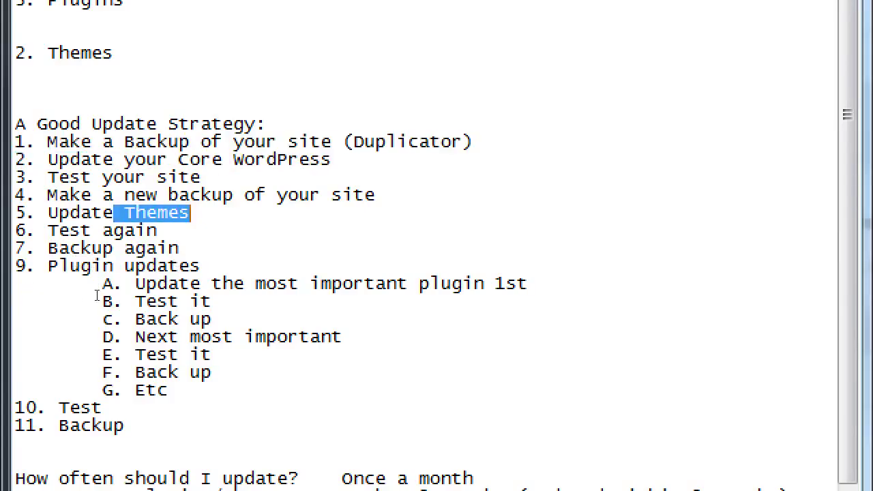
pyautogui.moveTo(32, 316); pyautogui.dragTo(83, 316)
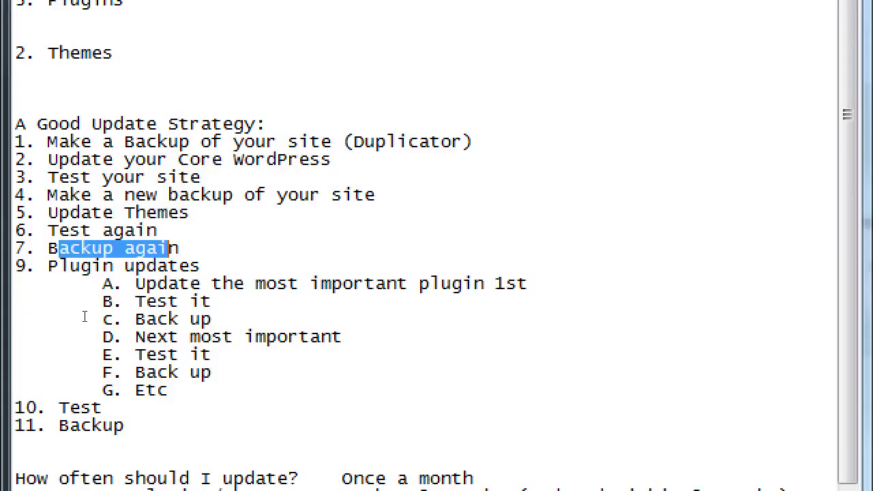
pyautogui.moveTo(133, 334); pyautogui.dragTo(202, 330)
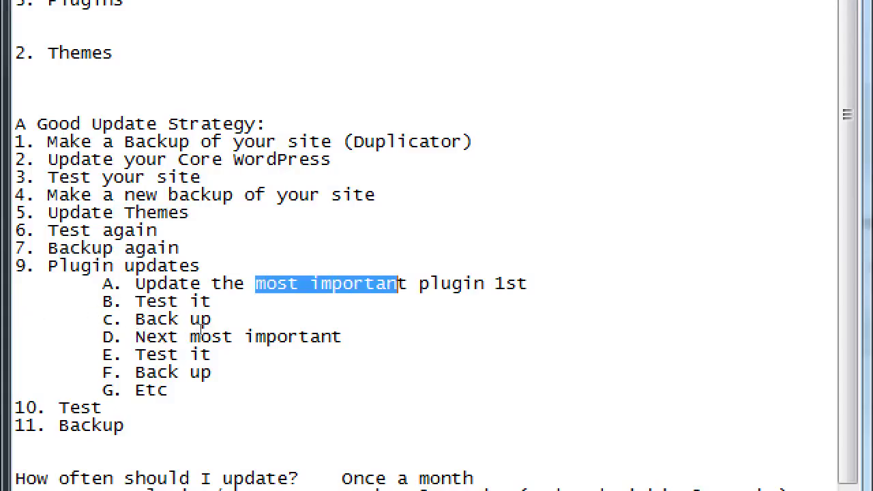
pyautogui.moveTo(104, 408); pyautogui.dragTo(69, 407)
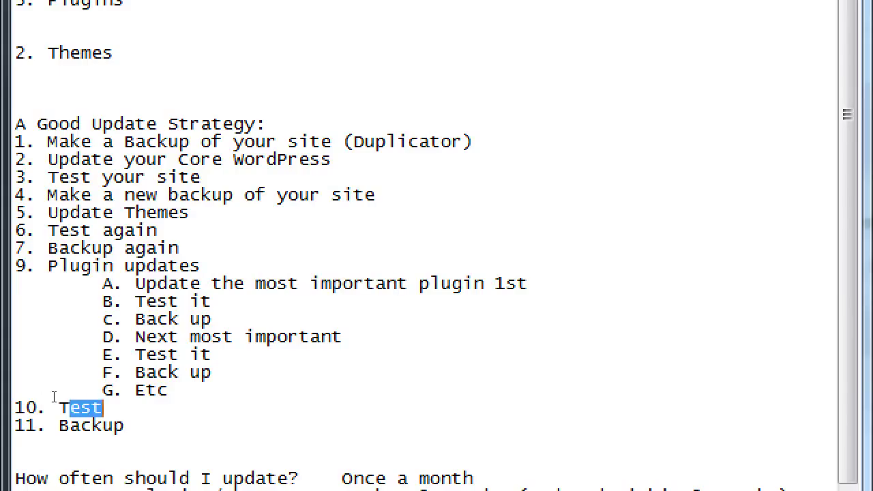
# - Place the text cursor on the empty line above the "A Good Update Strategy:" heading
pyautogui.click(55, 408)
pyautogui.press('Up')
pyautogui.press('Up')
pyautogui.press('Up')
pyautogui.press('Up')
pyautogui.press('Up')
pyautogui.press('Up')
pyautogui.press('Up')
pyautogui.press('Up')
pyautogui.press('Up')
pyautogui.press('Up')
pyautogui.press('Up')
pyautogui.press('Up')
pyautogui.press('Up')
pyautogui.press('Up')
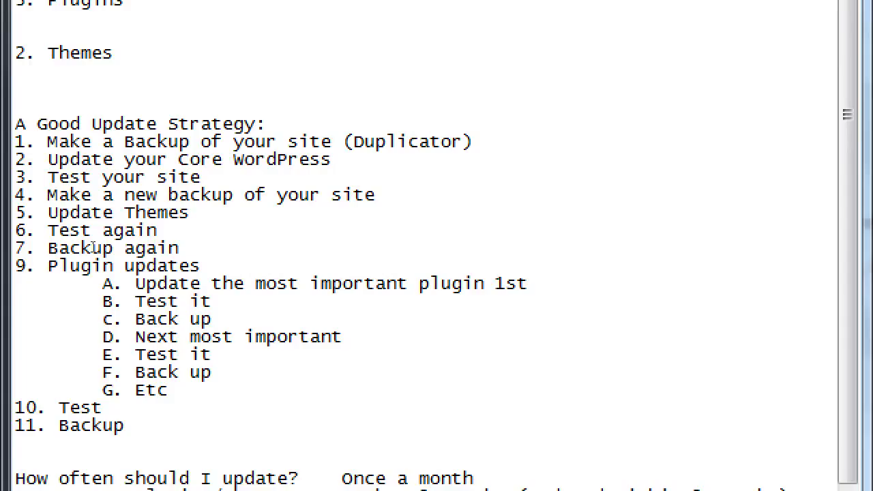
pyautogui.press('super+minus')
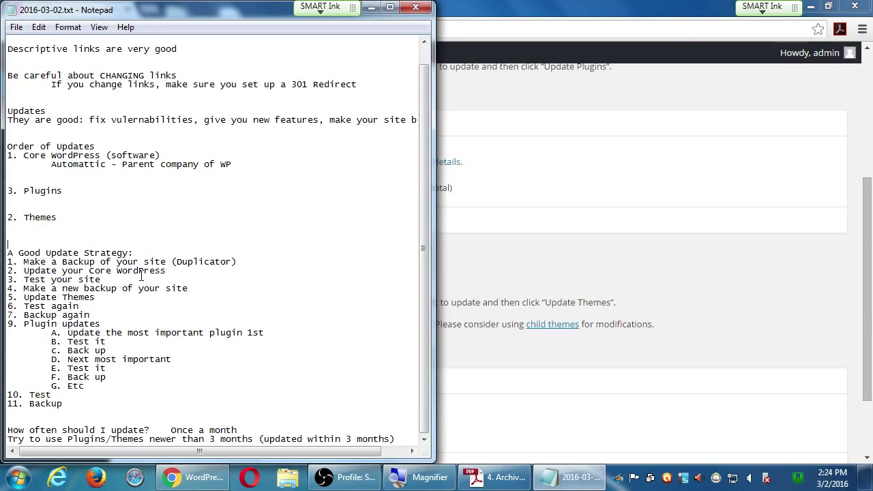
# - Review the update strategy notes and switch to Chrome to look over the core, plugin and theme sections of the WordPress Updates page
pyautogui.scroll(1, 141, 272)
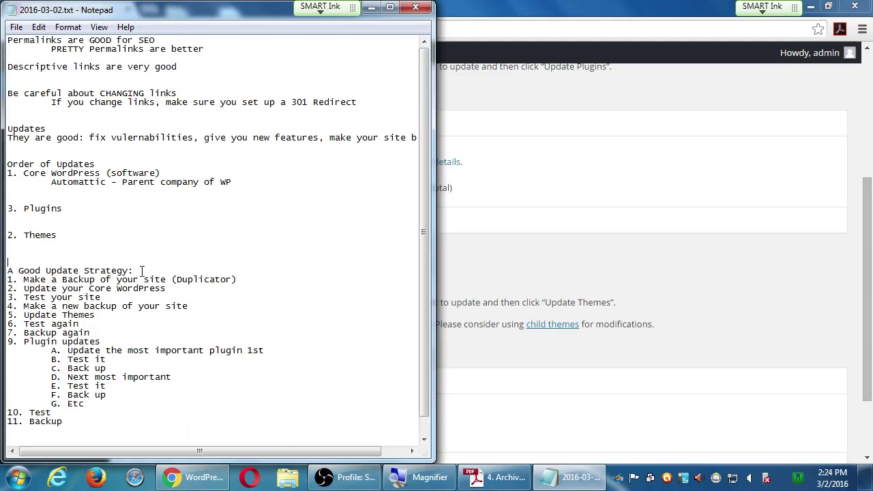
pyautogui.scroll(-1, 143, 270)
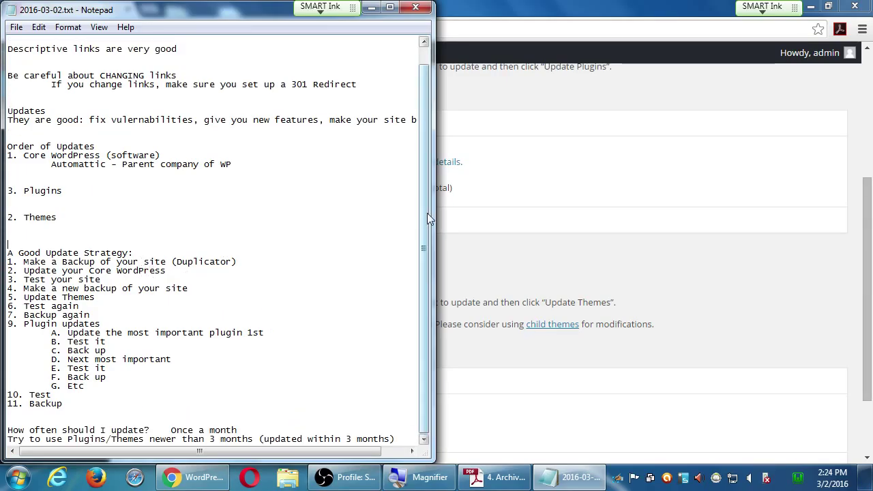
pyautogui.click(496, 230)
pyautogui.scroll(-2, 516, 230)
pyautogui.scroll(5, 519, 231)
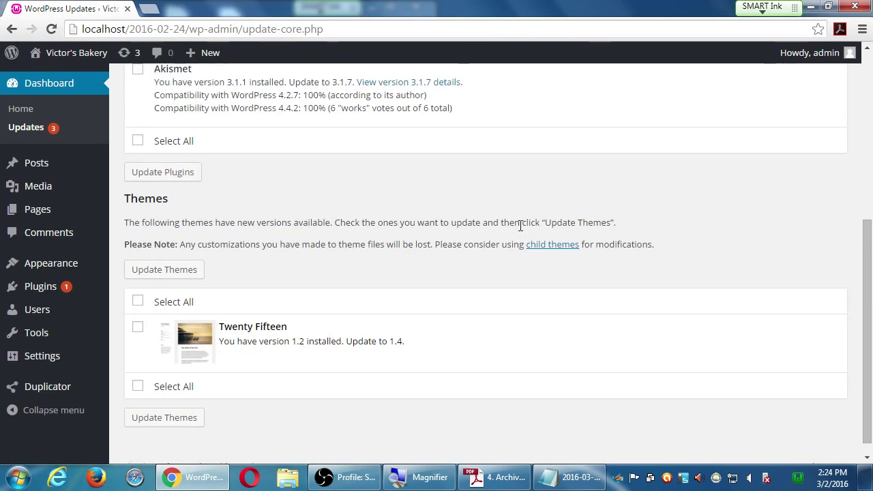
pyautogui.scroll(-5, 519, 231)
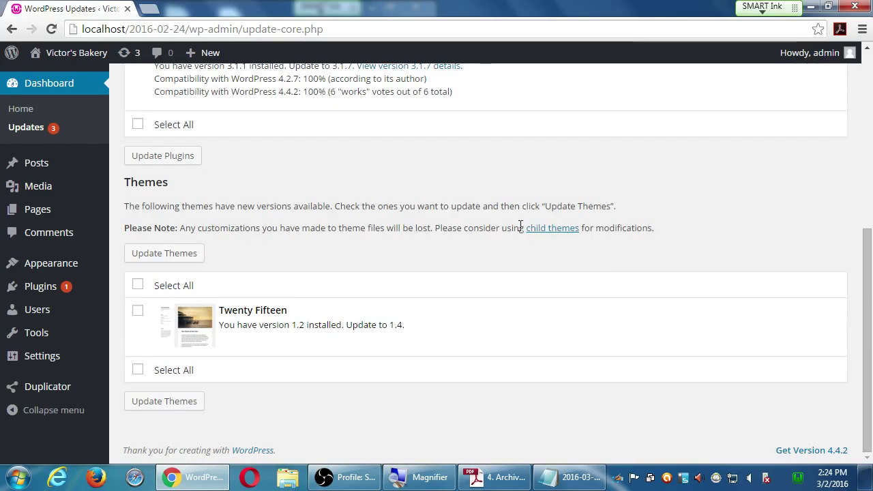
pyautogui.scroll(5, 520, 226)
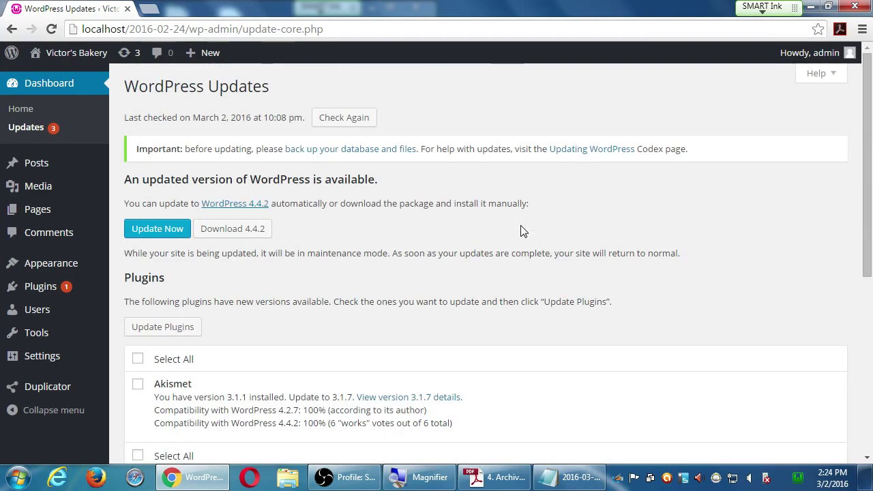
# - Check the pending updates indicator on the public site and the dashboard, and reopen the WordPress Updates page
pyautogui.click(52, 53)
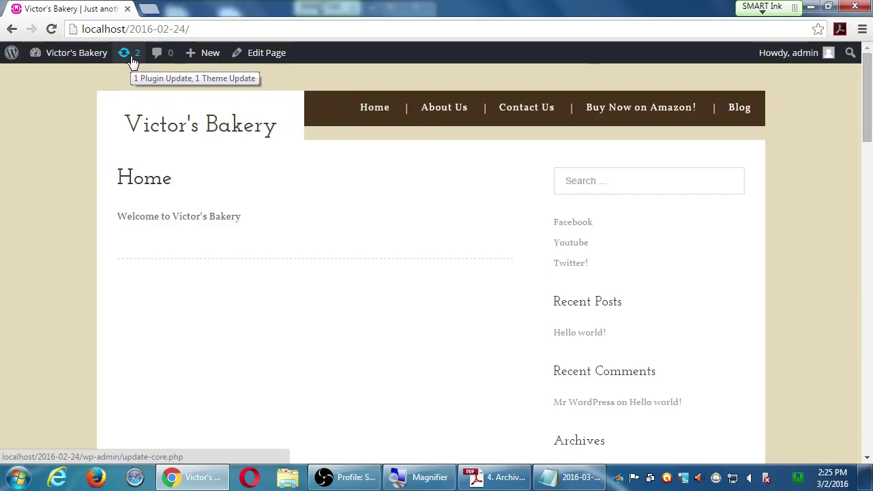
pyautogui.click(74, 51)
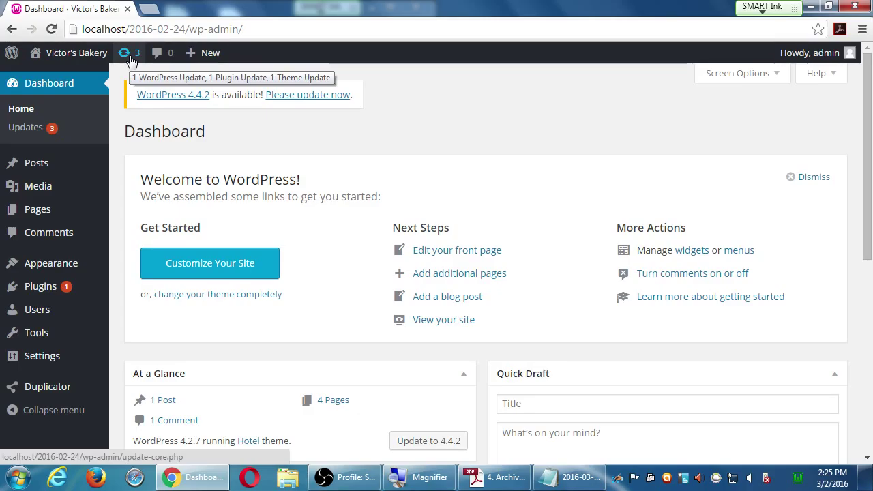
pyautogui.click(43, 129)
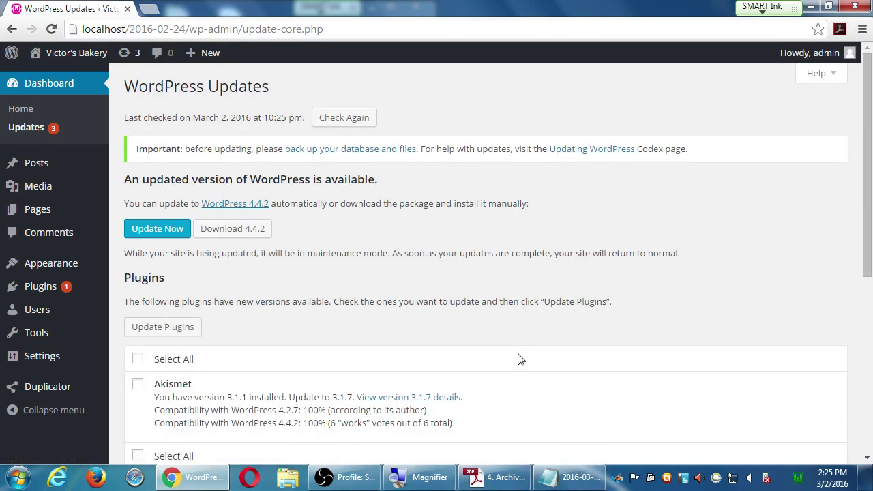
# - Look over the available updates and update the WordPress core to version 4.4.2
pyautogui.scroll(-4, 518, 358)
pyautogui.scroll(-1, 516, 359)
pyautogui.scroll(5, 516, 358)
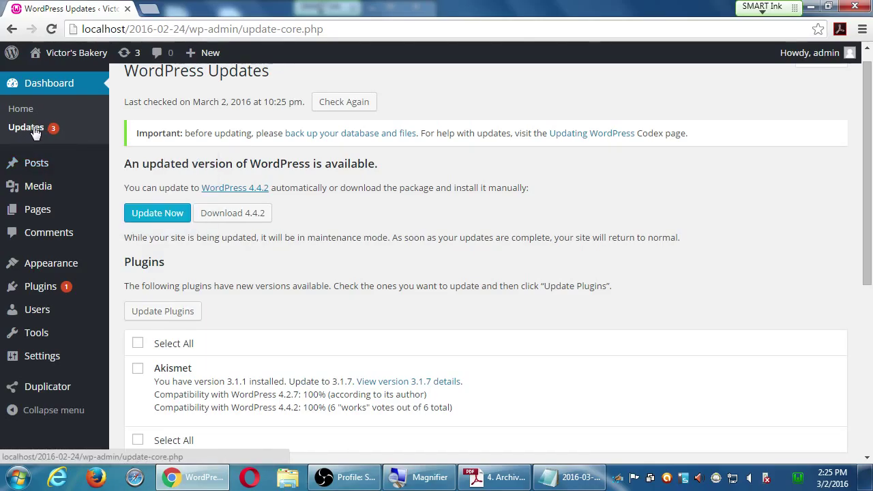
pyautogui.scroll(-3, 652, 257)
pyautogui.scroll(3, 653, 257)
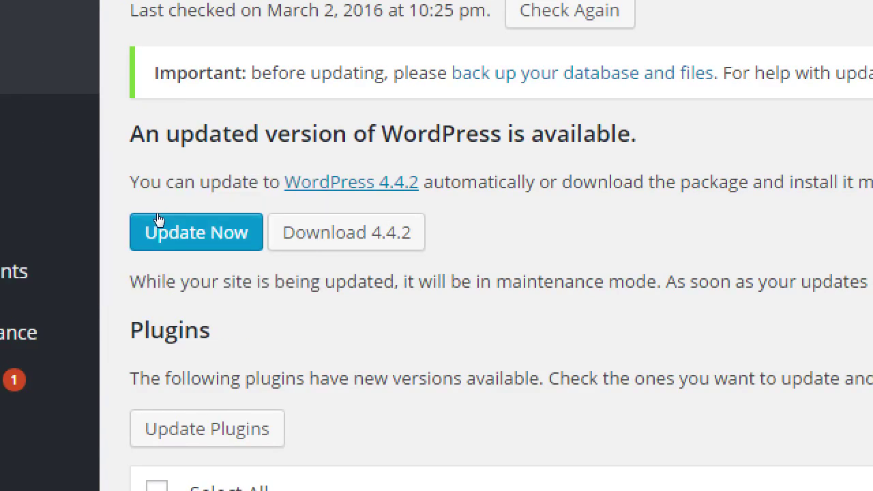
pyautogui.click(159, 220)
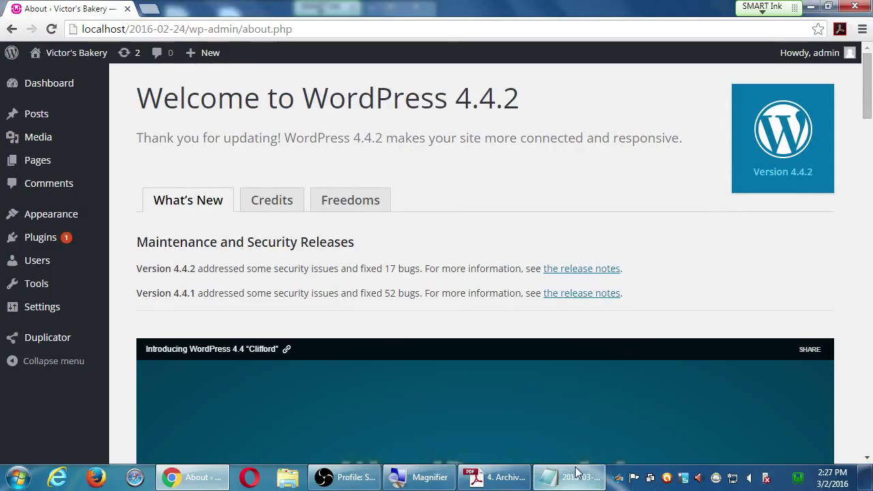
# - Switch to Notepad and extend the update frequency answer to read "Once a month during Off Hours"
pyautogui.click(573, 477)
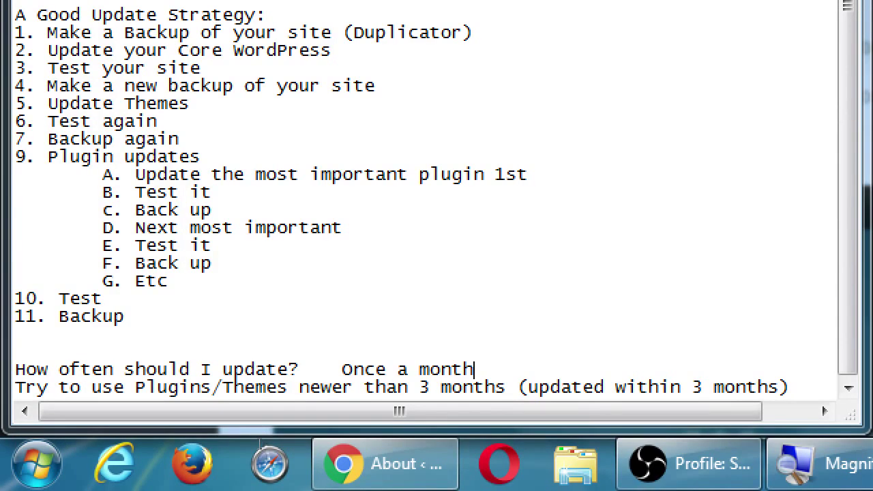
pyautogui.write('during off')
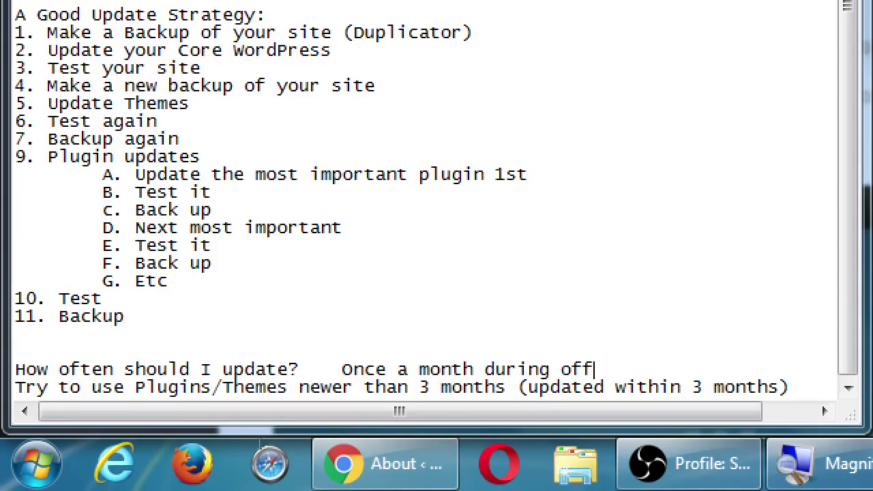
pyautogui.press('BackSpace')
pyautogui.press('BackSpace')
pyautogui.press('BackSpace')
pyautogui.write('Off Hours')
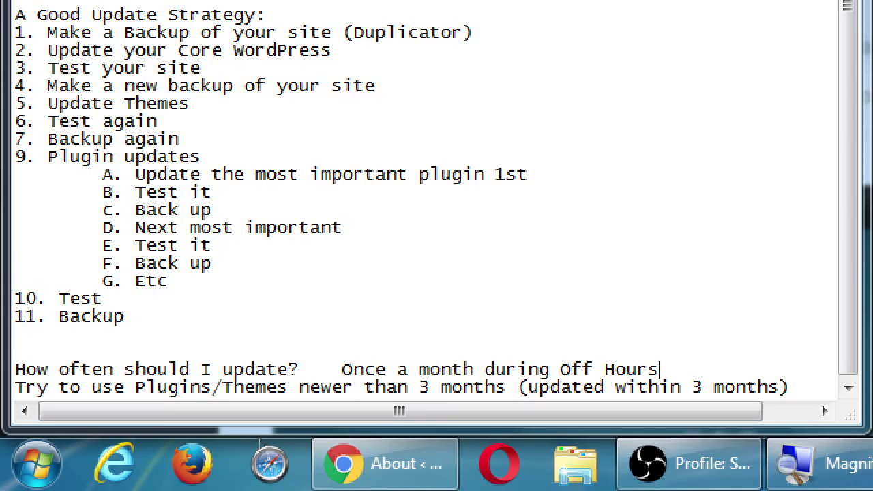
# - Highlight the update frequency answer and add "/Day" after "Off Hours"
pyautogui.hotkey('ctrl', 'shift', 'Left')
pyautogui.hotkey('ctrl', 'shift', 'Left')
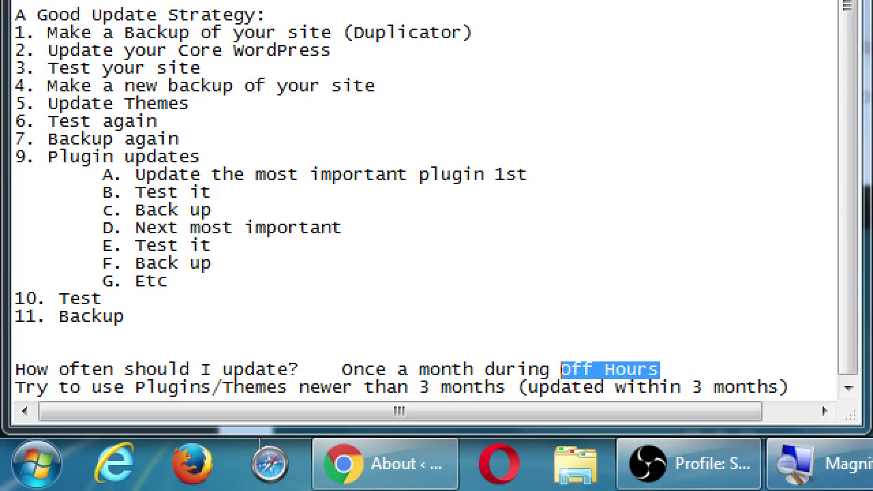
pyautogui.hotkey('ctrl', 'shift', 'Left')
pyautogui.hotkey('ctrl', 'shift', 'Left')
pyautogui.hotkey('ctrl', 'shift', 'Left')
pyautogui.hotkey('ctrl', 'shift', 'Left')
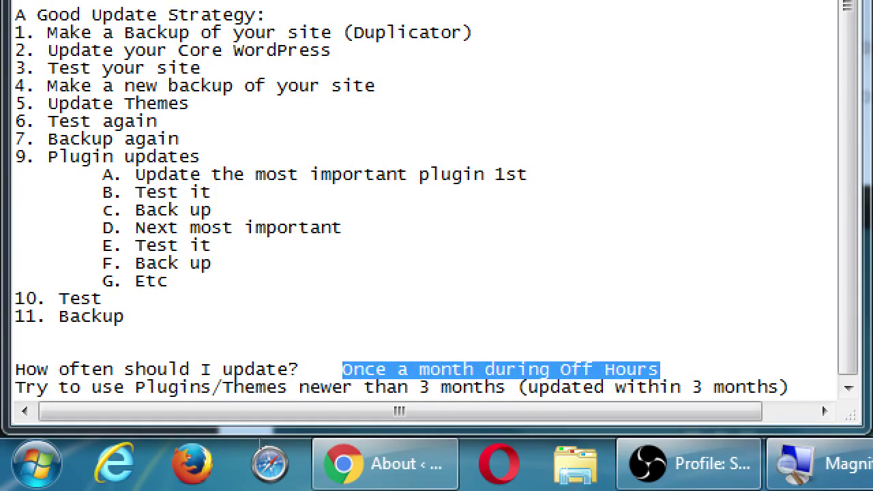
pyautogui.press('Right')
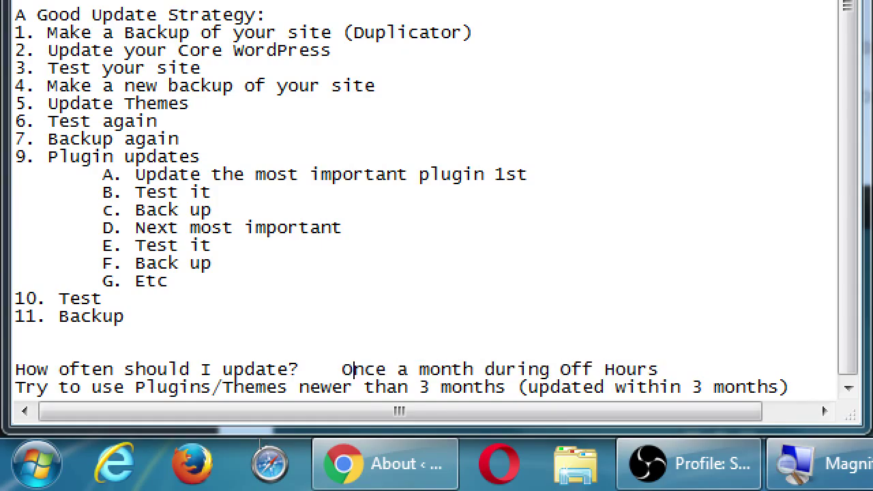
pyautogui.press('End')
pyautogui.write('/Day')
# - Return to Chrome and highlight the bug fix counts for versions 4.4.2 and 4.4.1 on the WordPress welcome page
pyautogui.hotkey('alt', 'Tab')
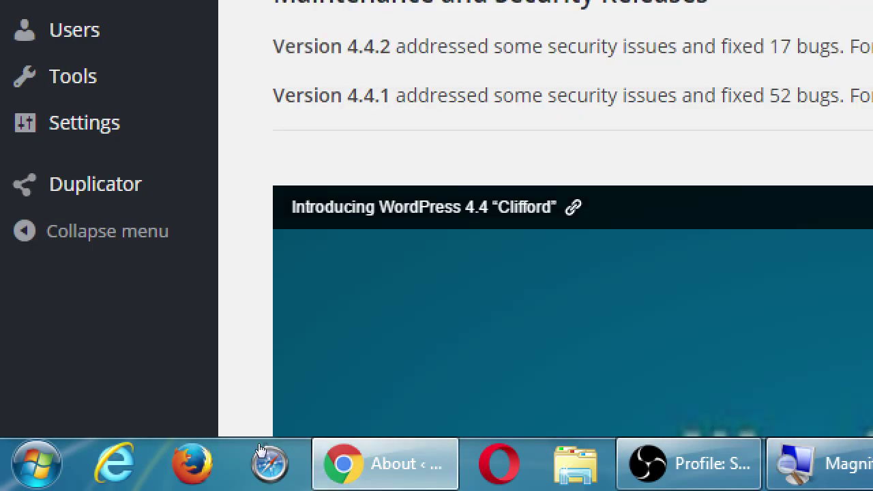
pyautogui.press('super+minus')
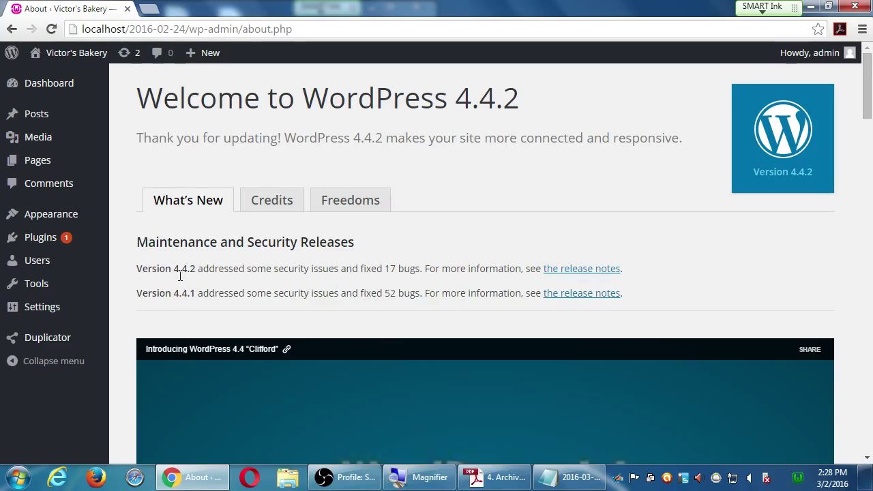
pyautogui.moveTo(370, 269); pyautogui.dragTo(414, 263)
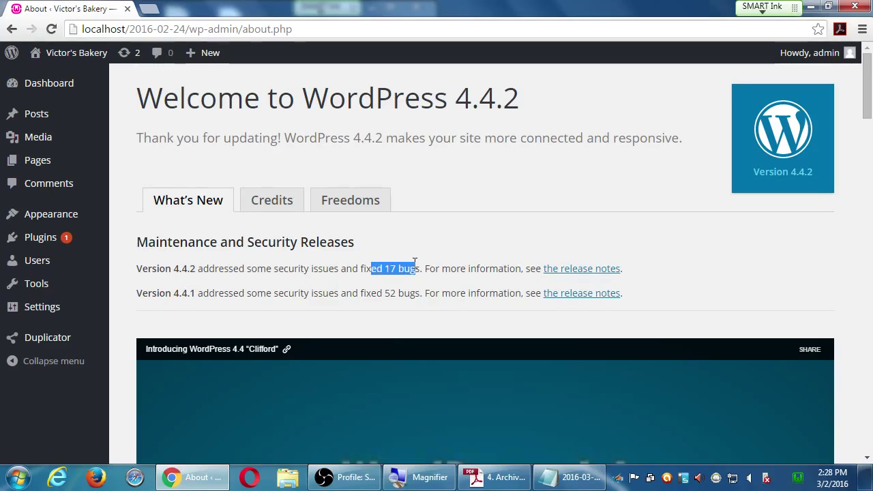
pyautogui.moveTo(367, 293); pyautogui.dragTo(414, 293)
pyautogui.click(432, 294)
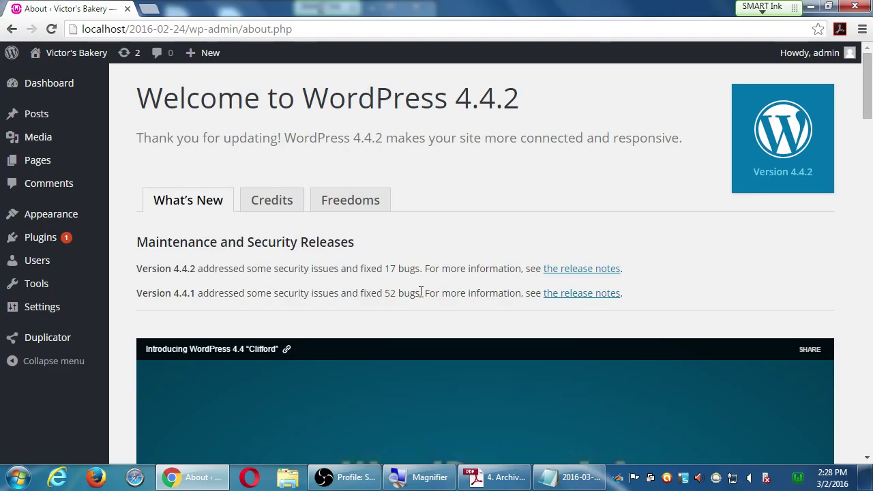
# - View the source code of the WordPress About page down to its end, and close it
pyautogui.hotkey('ctrl', 'u')
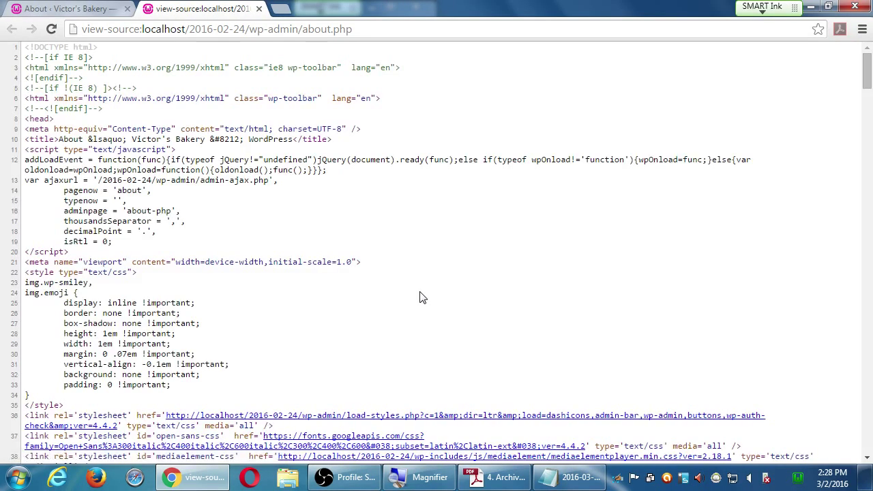
pyautogui.press('pagedown')
pyautogui.scroll(-20, 421, 292)
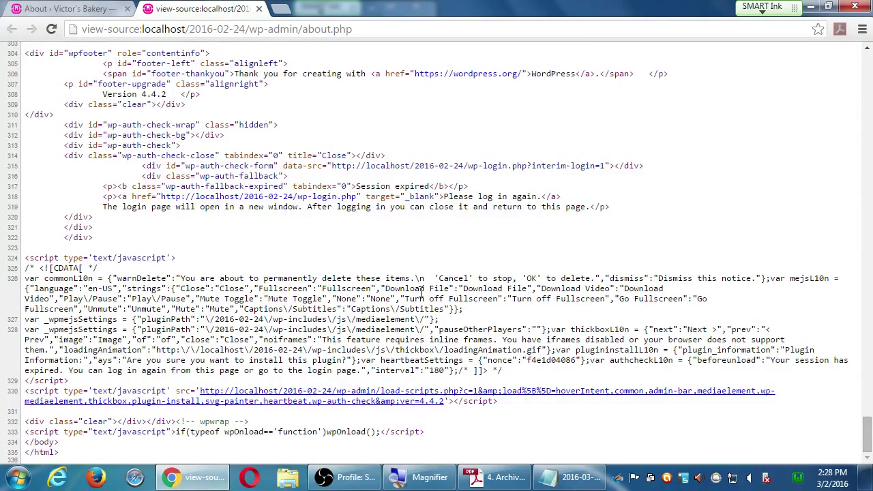
pyautogui.hotkey('ctrl', 'w')
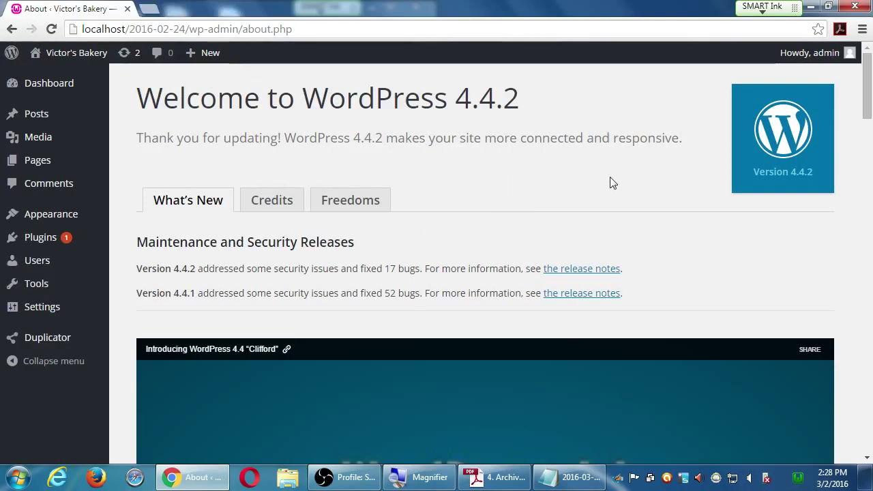
# - Highlight the WordPress 4.4.2 heading, and play the "Introducing WordPress 4.4 Clifford" video for about 20 seconds before pausing it
pyautogui.moveTo(329, 101); pyautogui.dragTo(518, 97)
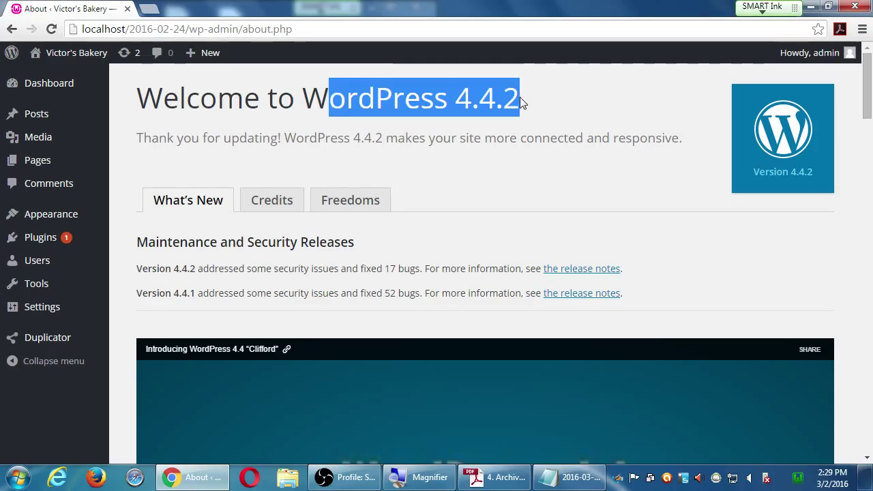
pyautogui.scroll(-1, 404, 214)
pyautogui.scroll(-4, 499, 182)
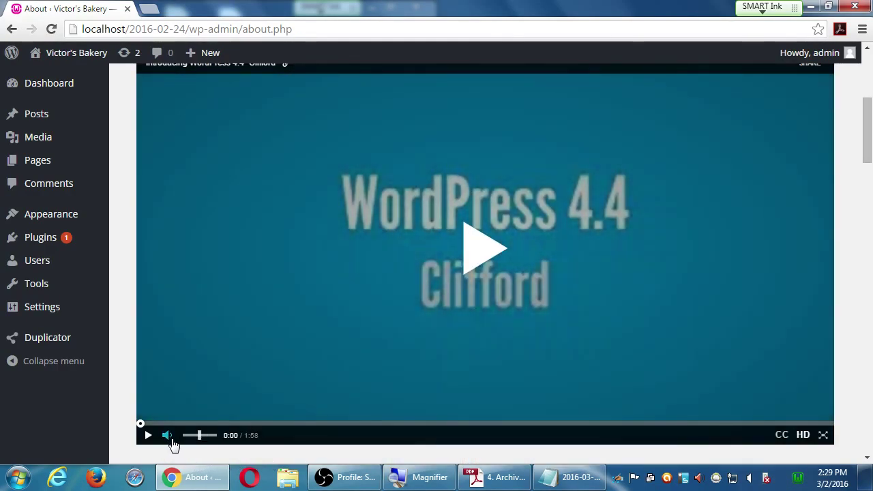
pyautogui.click(490, 258)
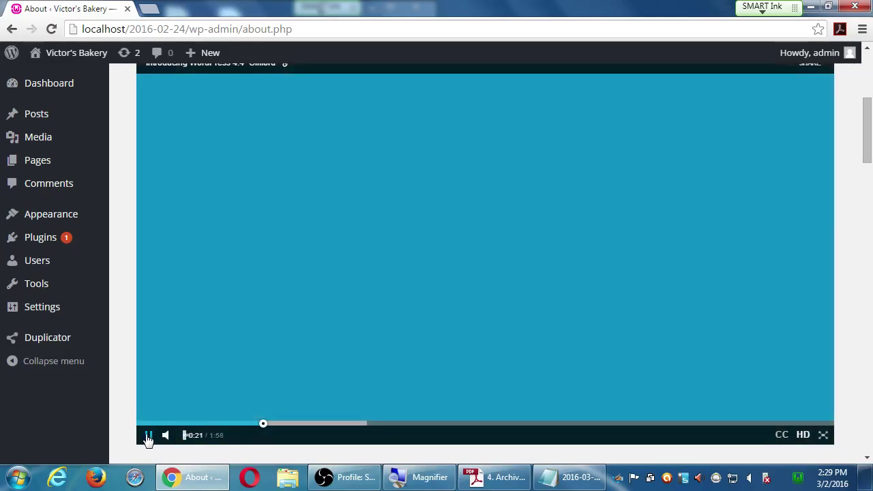
pyautogui.click(148, 434)
# - Examine the Twenty Sixteen theme section of the What's New page, highlighting its heading and reading its introduction
pyautogui.scroll(-1, 213, 385)
pyautogui.scroll(-3, 213, 393)
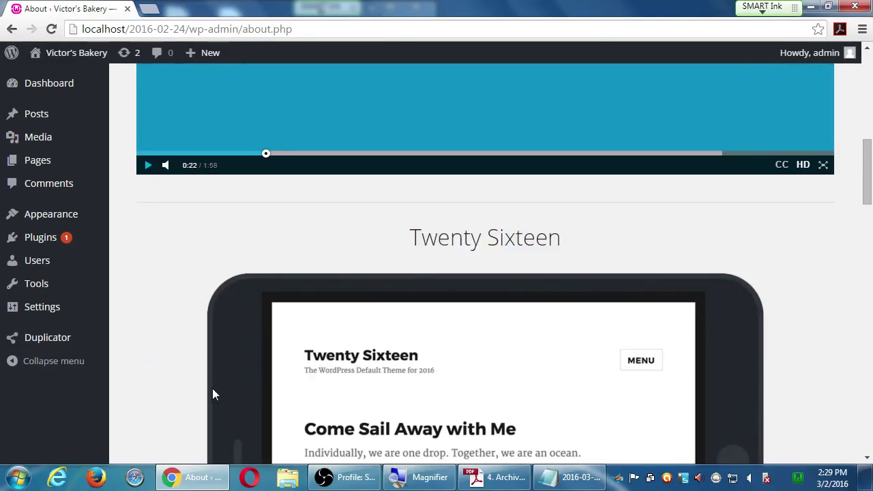
pyautogui.scroll(1, 225, 399)
pyautogui.scroll(-2, 237, 409)
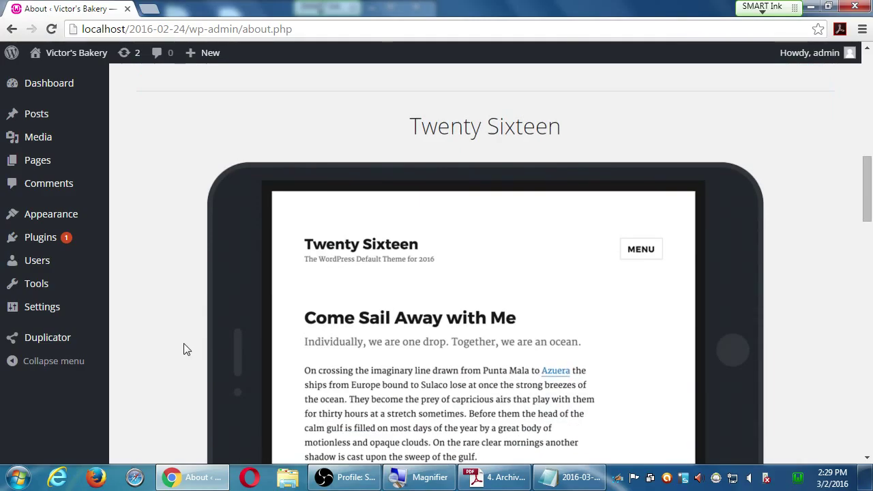
pyautogui.scroll(-1, 183, 349)
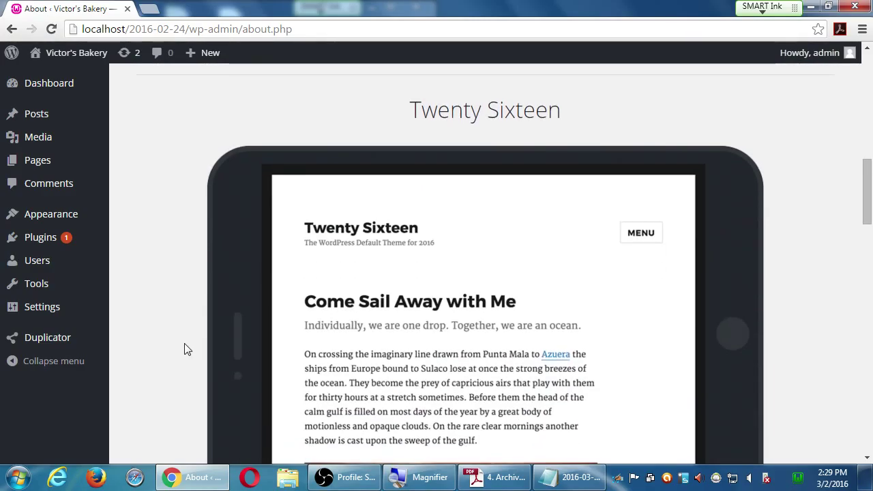
pyautogui.scroll(1, 184, 349)
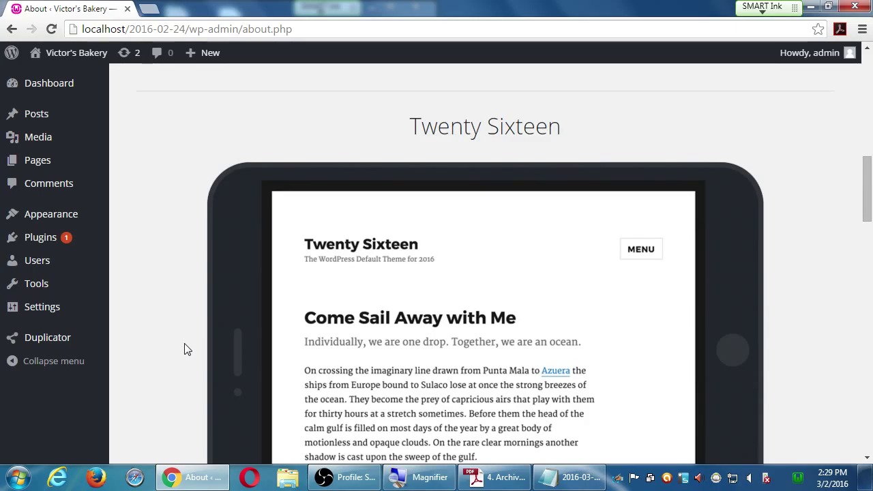
pyautogui.scroll(-1, 341, 212)
pyautogui.scroll(2, 376, 168)
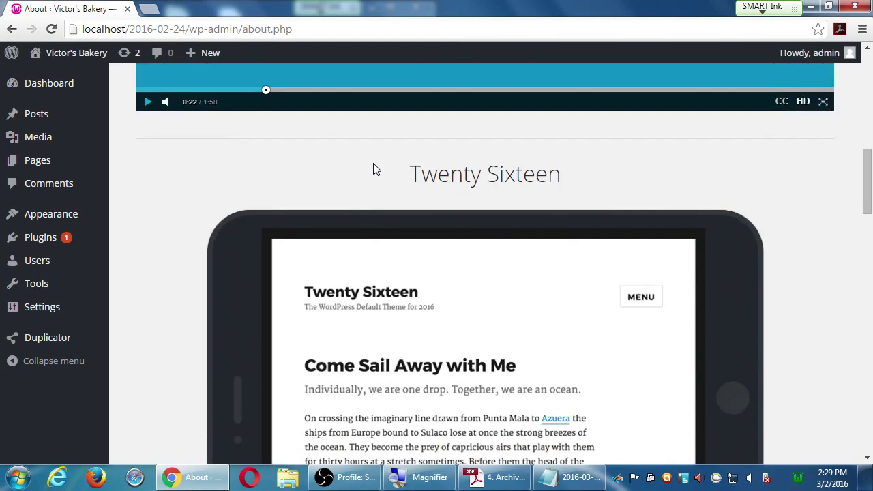
pyautogui.moveTo(438, 174); pyautogui.dragTo(501, 174)
pyautogui.scroll(-3, 503, 175)
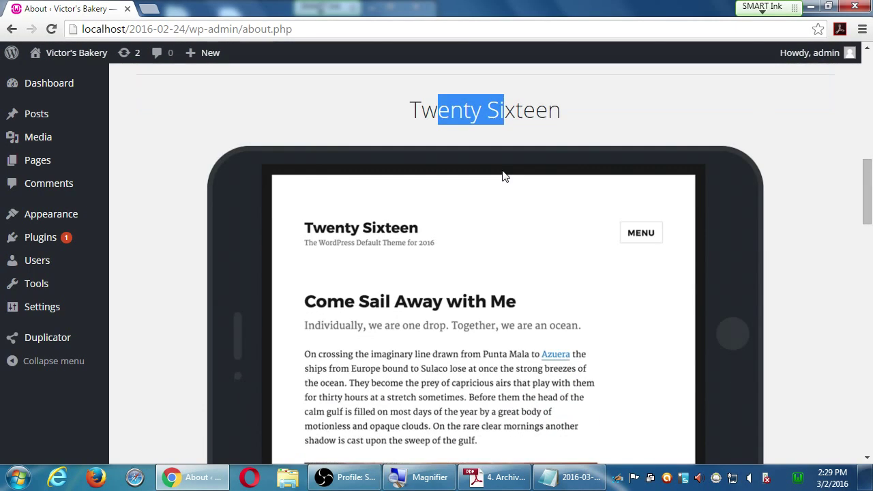
pyautogui.scroll(-4, 453, 229)
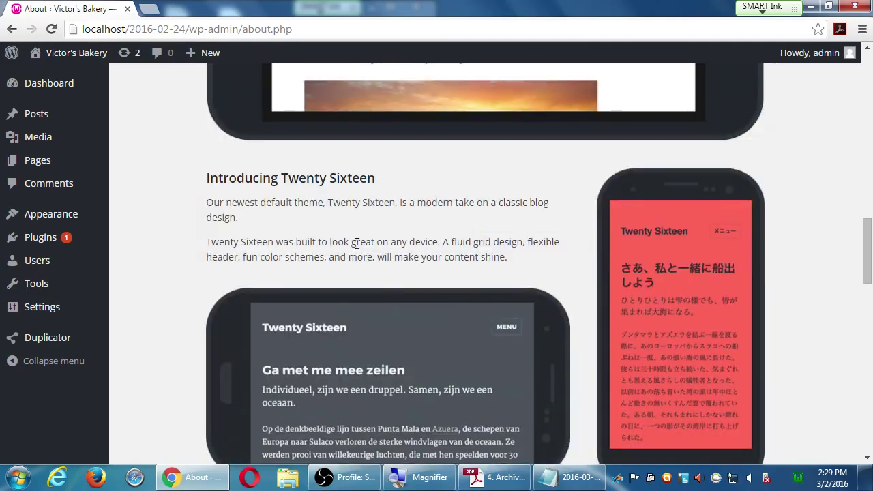
pyautogui.scroll(-1, 476, 189)
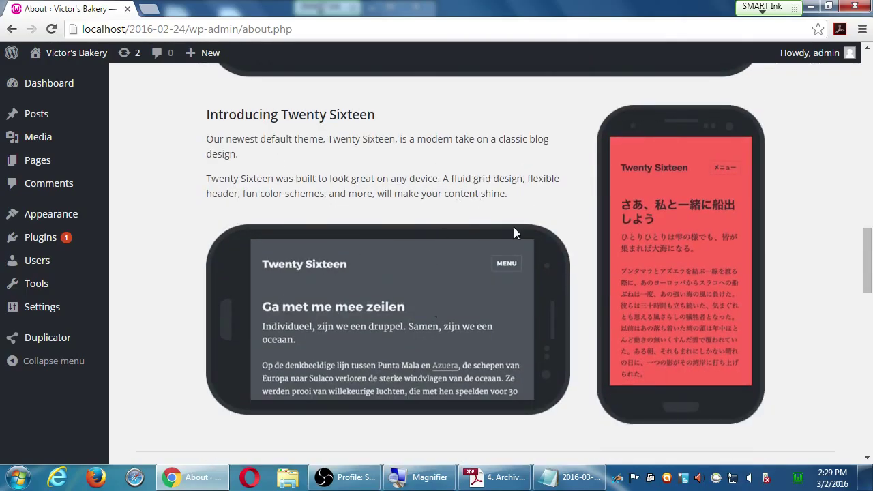
# - Examine the remaining What's New sections, from responsive images and embeds through Under the Hood, and return to the page's beginning
pyautogui.scroll(-1, 639, 227)
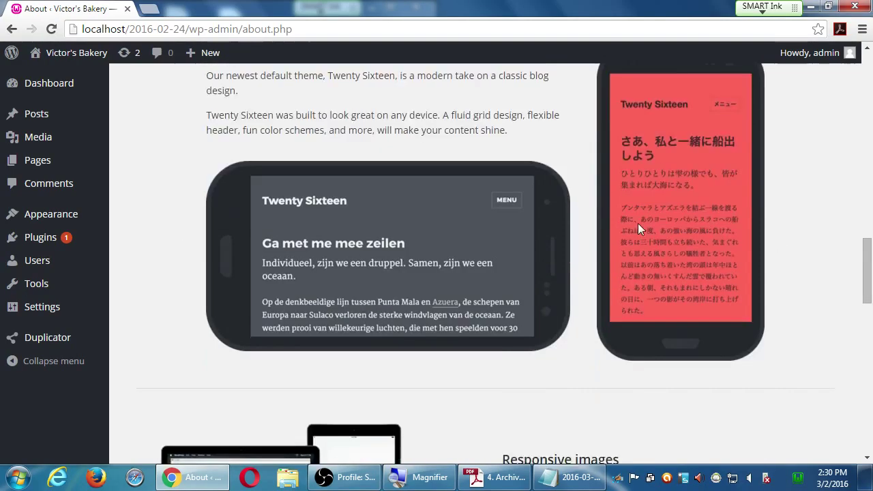
pyautogui.scroll(-4, 639, 223)
pyautogui.moveTo(529, 222); pyautogui.dragTo(707, 243)
pyautogui.click(714, 240)
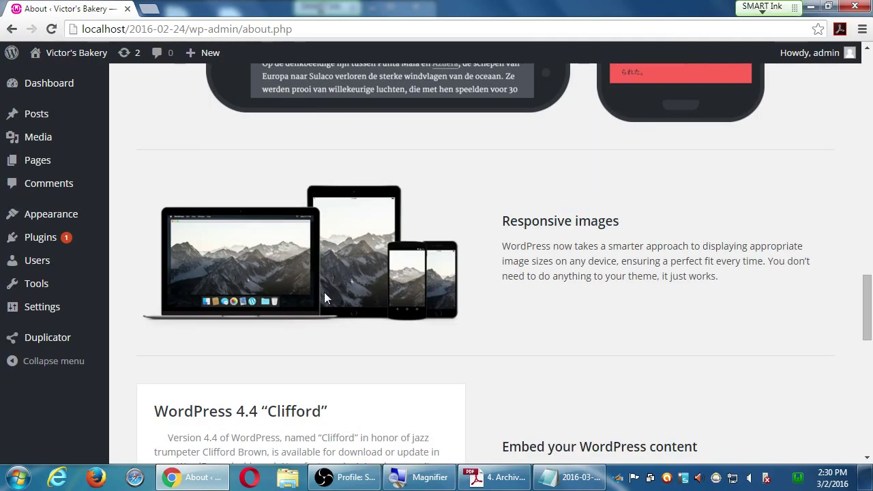
pyautogui.scroll(-2, 334, 298)
pyautogui.scroll(-2, 338, 298)
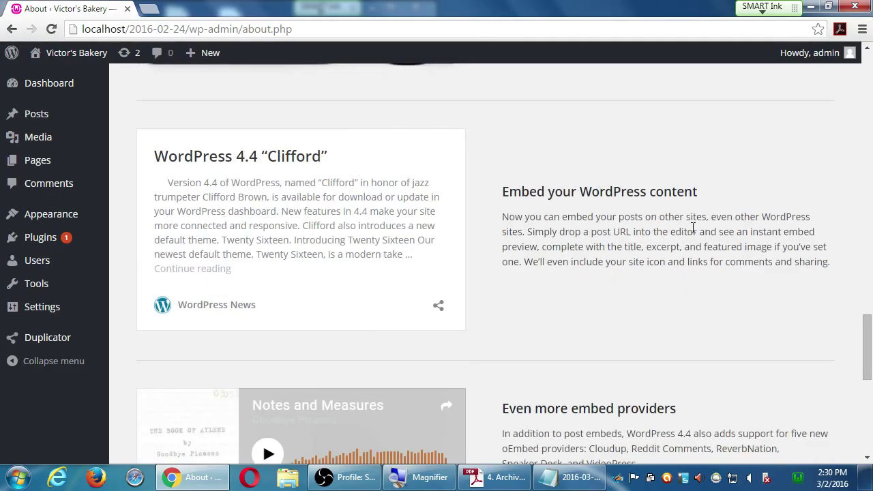
pyautogui.scroll(-3, 700, 232)
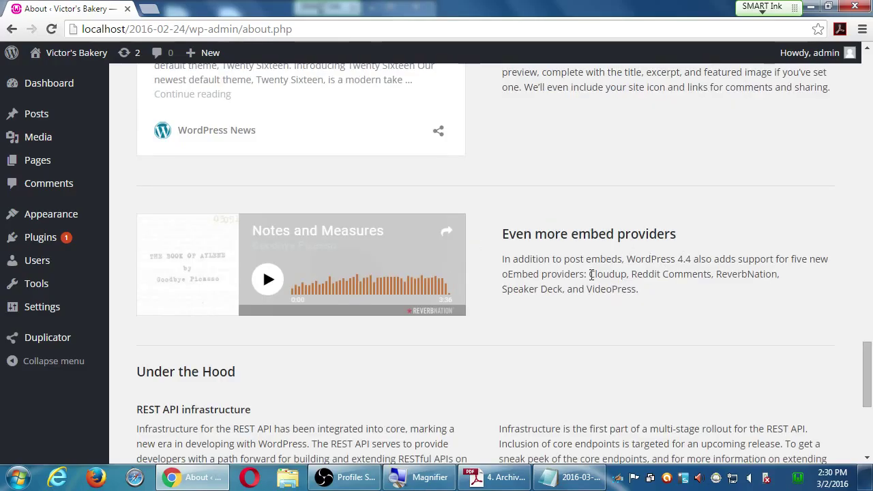
pyautogui.scroll(-4, 633, 253)
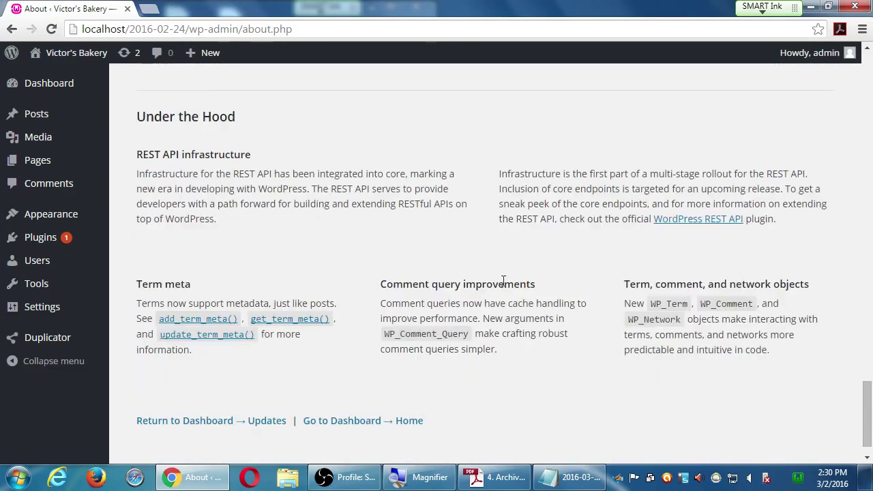
pyautogui.scroll(-1, 511, 294)
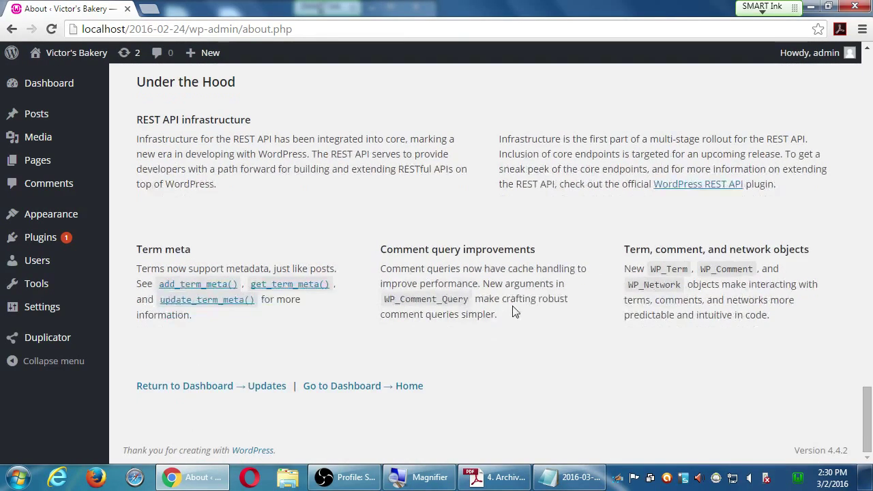
pyautogui.scroll(11, 512, 307)
pyautogui.scroll(12, 517, 309)
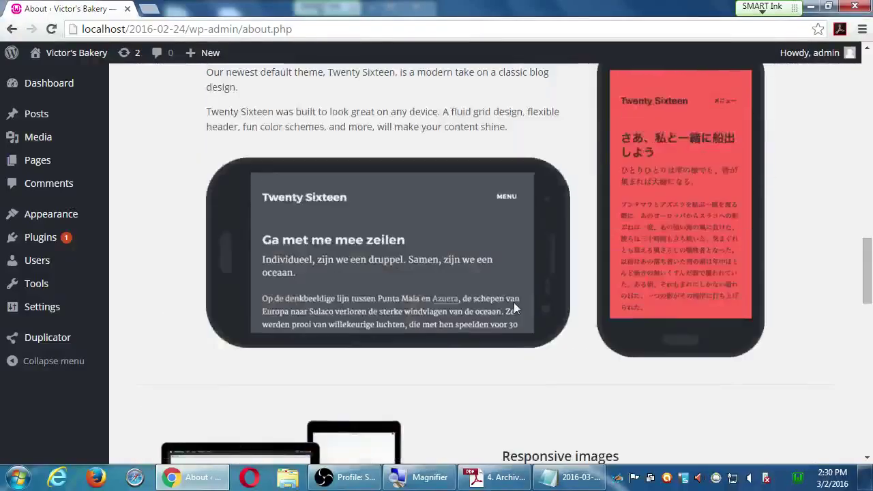
pyautogui.scroll(7, 518, 309)
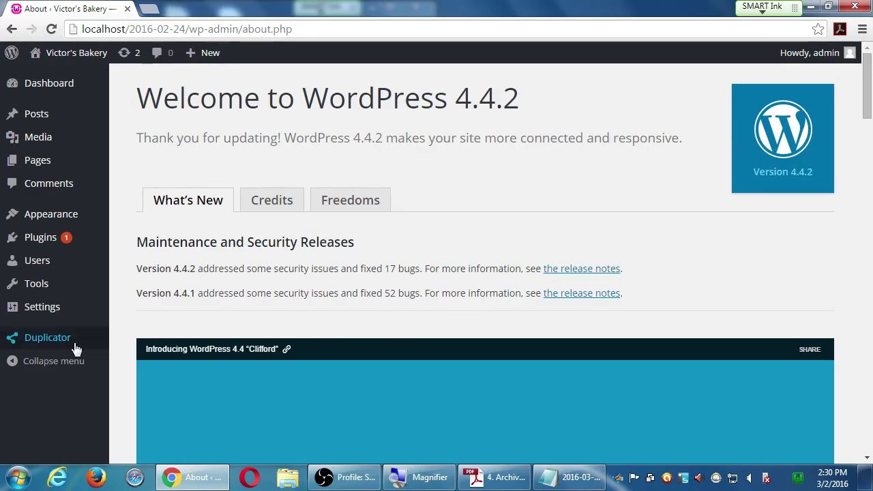
# - Go to the WordPress Updates page and update the Twenty Fifteen theme to version 1.4
pyautogui.moveTo(84, 349)
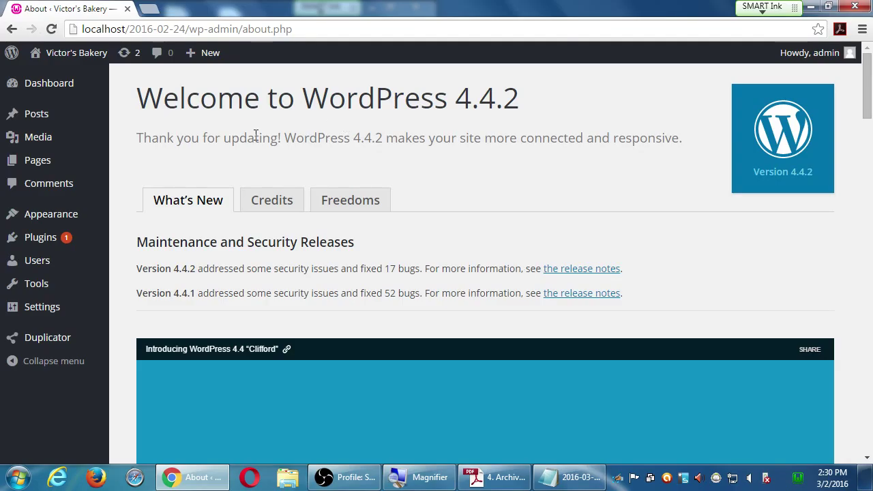
pyautogui.click(133, 61)
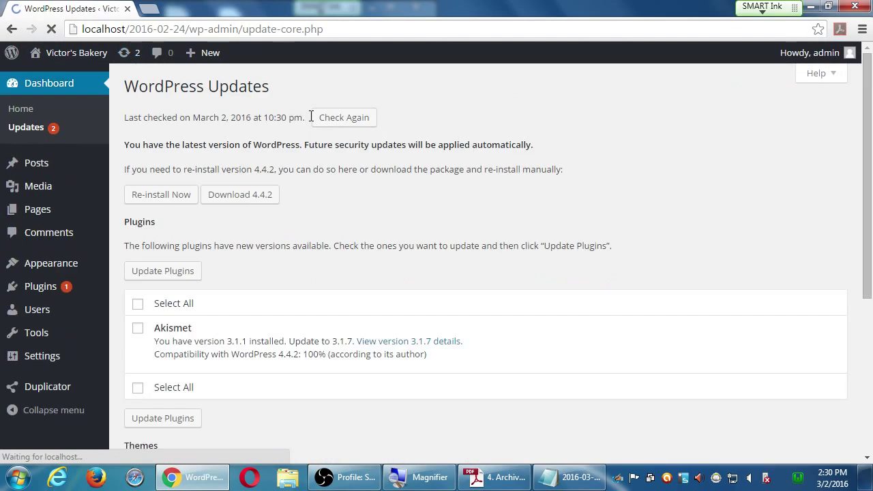
pyautogui.scroll(-4, 382, 201)
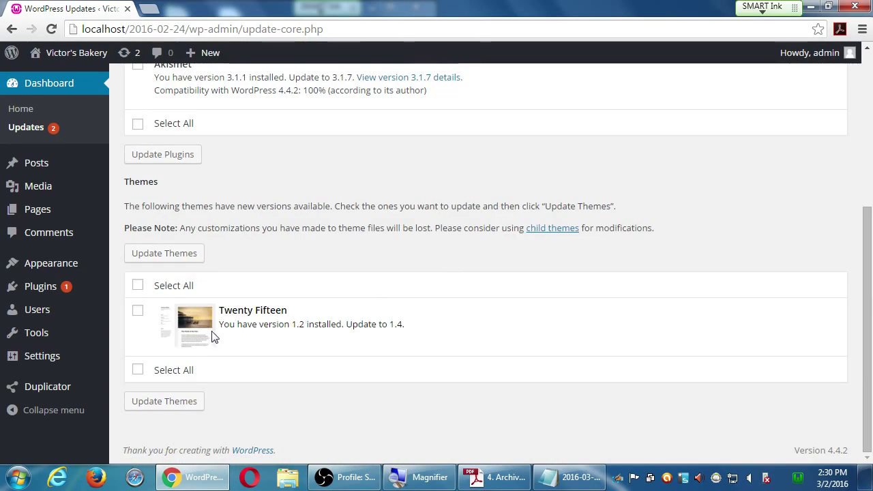
pyautogui.click(138, 313)
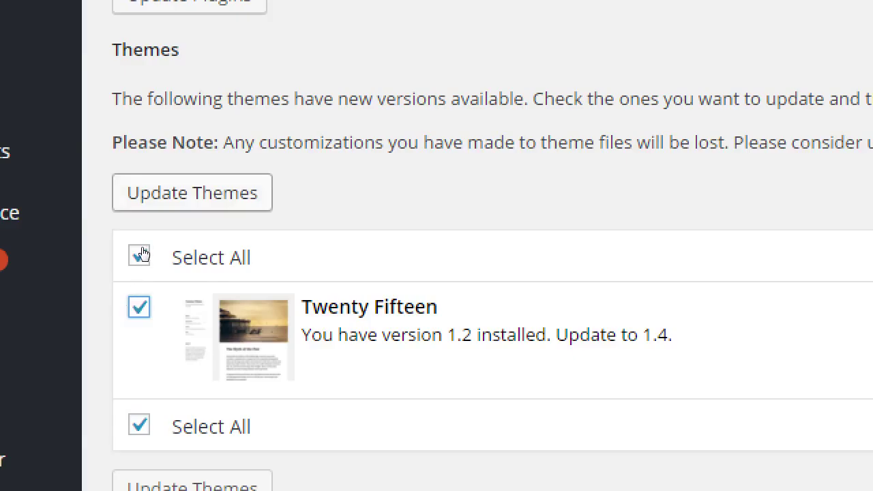
pyautogui.press('Return')
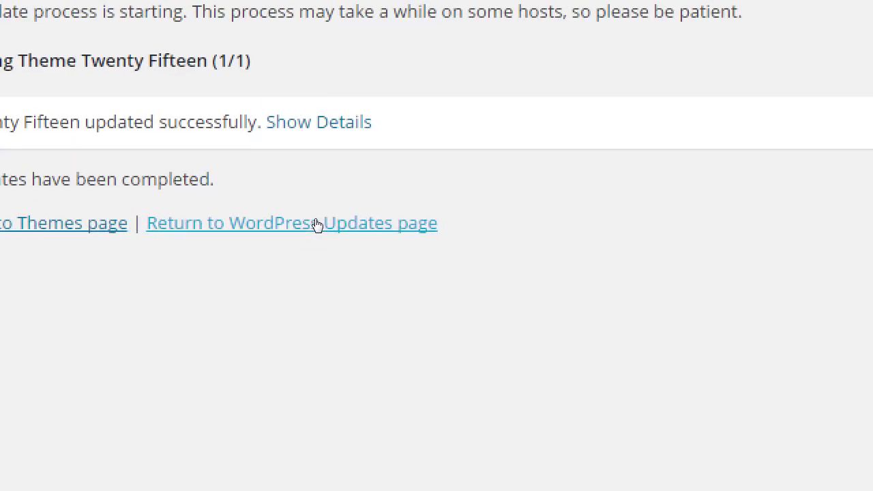
# - Update the Akismet plugin to version 3.1.7 from the WordPress Updates page, and return to that page
pyautogui.click(317, 225)
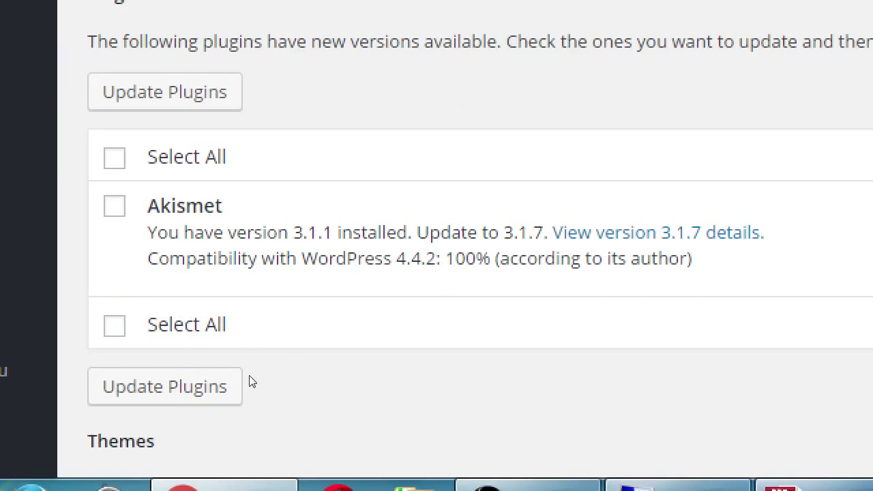
pyautogui.click(139, 309)
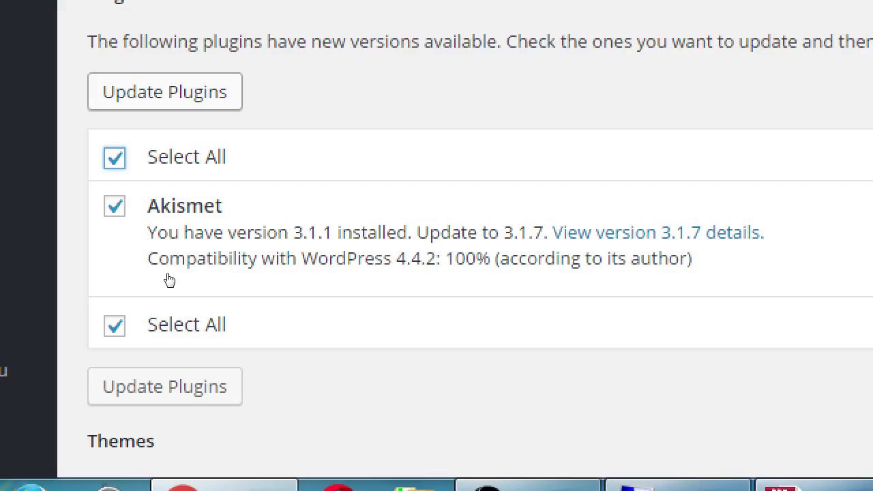
pyautogui.click(139, 308)
pyautogui.click(139, 308)
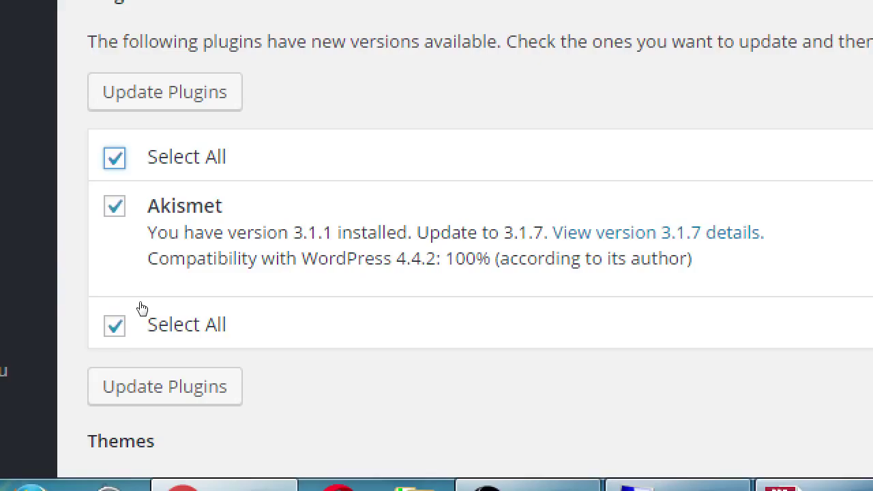
pyautogui.click(141, 309)
pyautogui.click(141, 308)
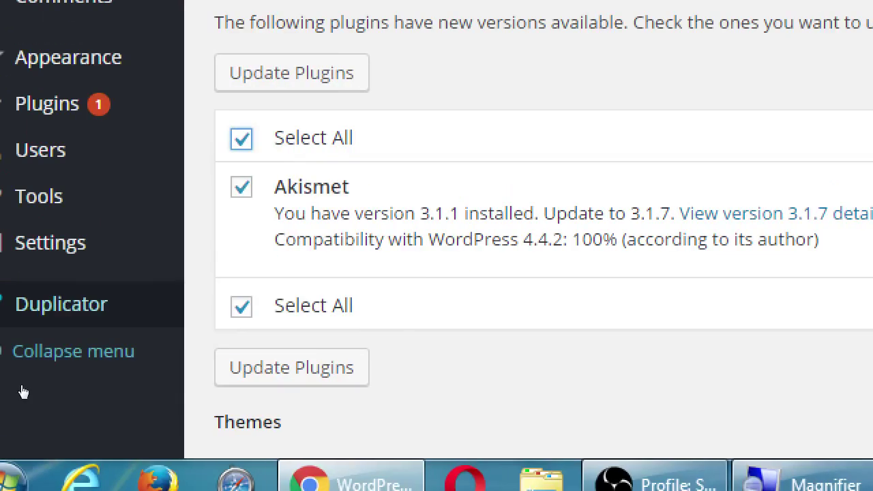
pyautogui.moveTo(177, 332)
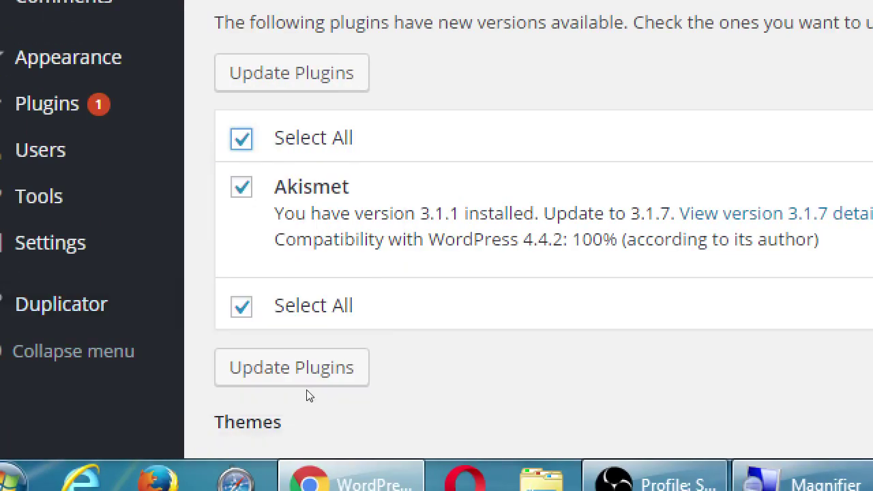
pyautogui.press('space')
pyautogui.press('Tab')
pyautogui.press('space')
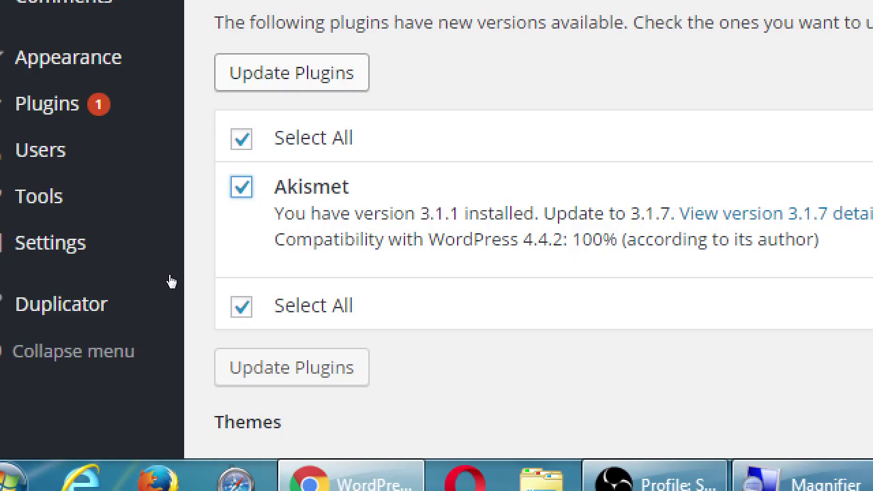
pyautogui.hotkey('shift', 'Tab')
pyautogui.hotkey('shift', 'Tab')
pyautogui.press('Return')
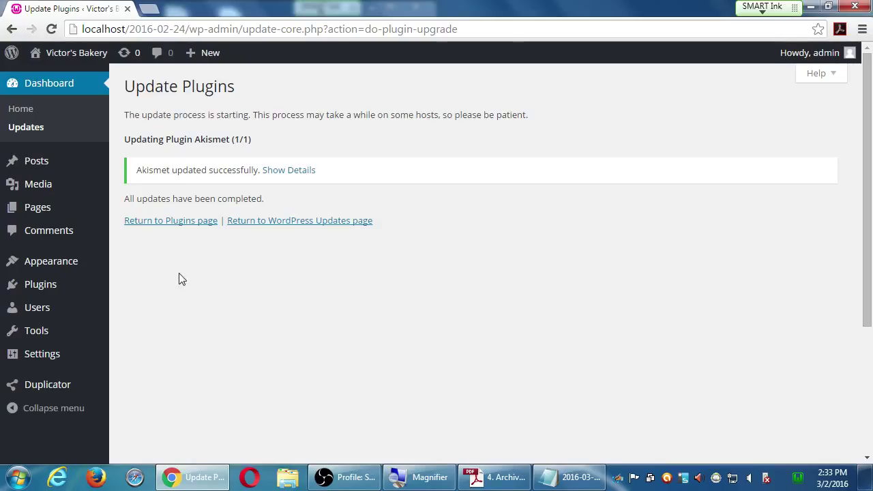
pyautogui.click(254, 229)
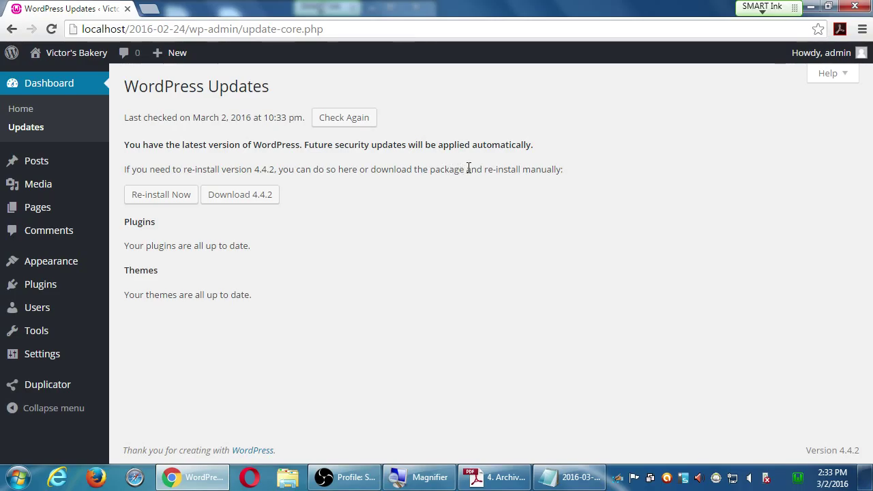
# - View the Victor's Bakery front page and return to the WordPress Dashboard
pyautogui.click(356, 477)
pyautogui.click(355, 478)
pyautogui.click(86, 61)
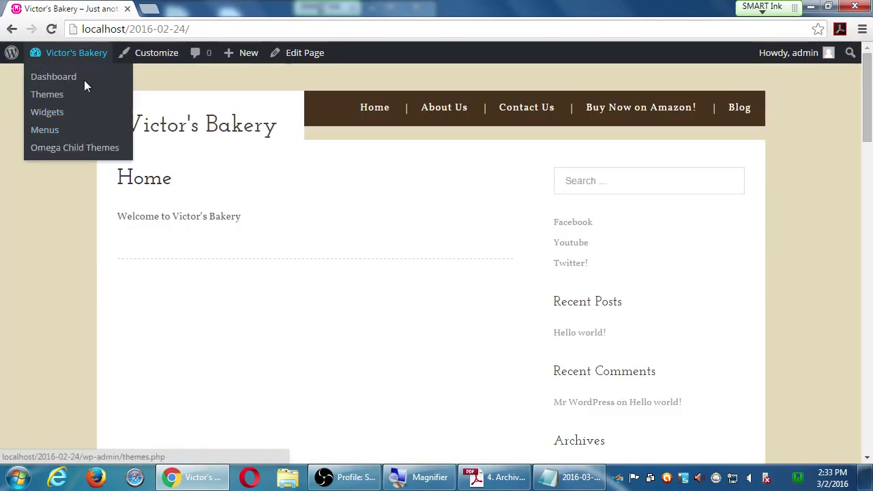
pyautogui.click(79, 75)
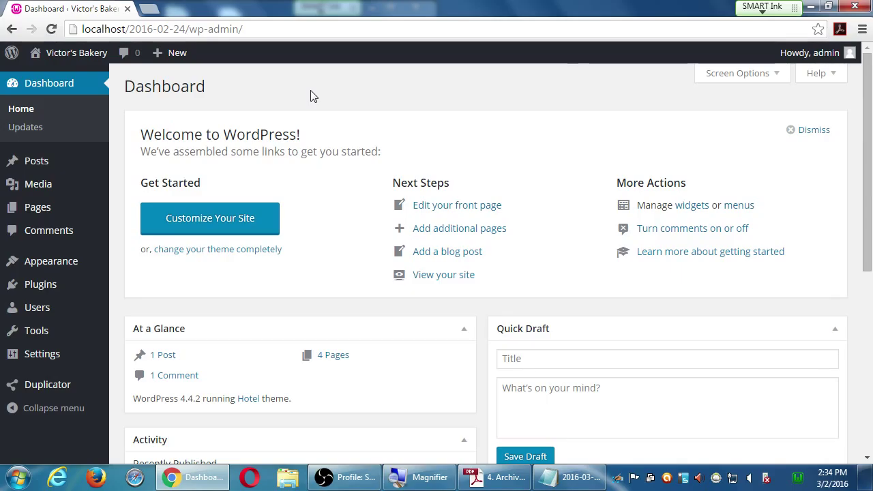
# - Switch to Notepad and renumber the Plugin updates item of the update strategy as 8
pyautogui.click(577, 476)
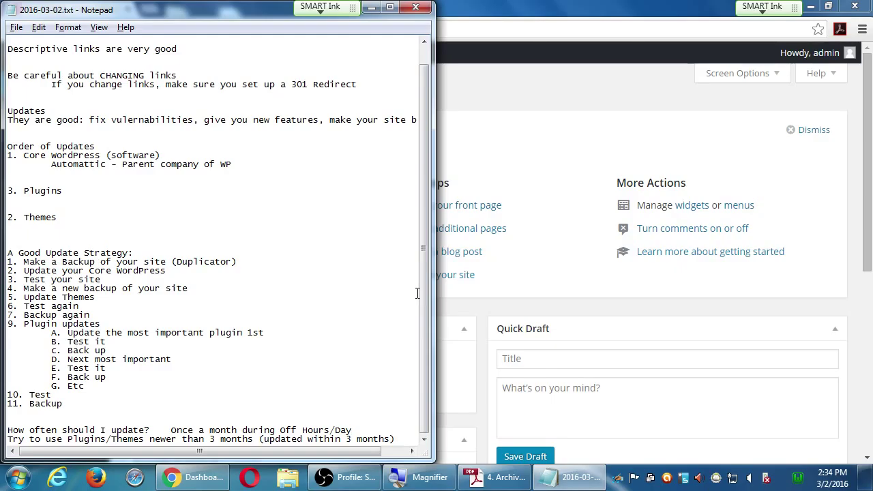
pyautogui.press('super+plus')
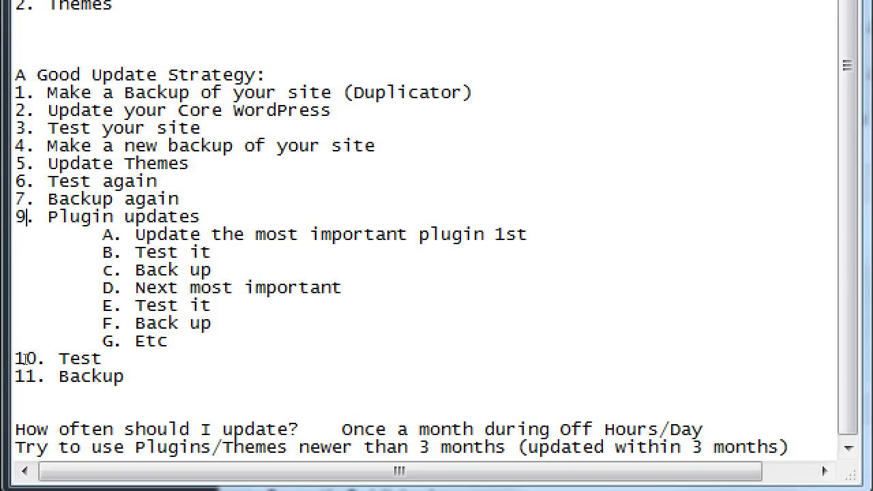
pyautogui.hotkey('shift', 'Left')
pyautogui.write('8')
# - Renumber the final Test and Backup items of the update strategy as 9 and 10
pyautogui.press('Down')
pyautogui.press('Down')
pyautogui.press('Down')
pyautogui.press('Down')
pyautogui.press('Down')
pyautogui.press('Down')
pyautogui.press('Down')
pyautogui.press('Down')
pyautogui.hotkey('shift', 'Right')
pyautogui.hotkey('shift', 'Right')
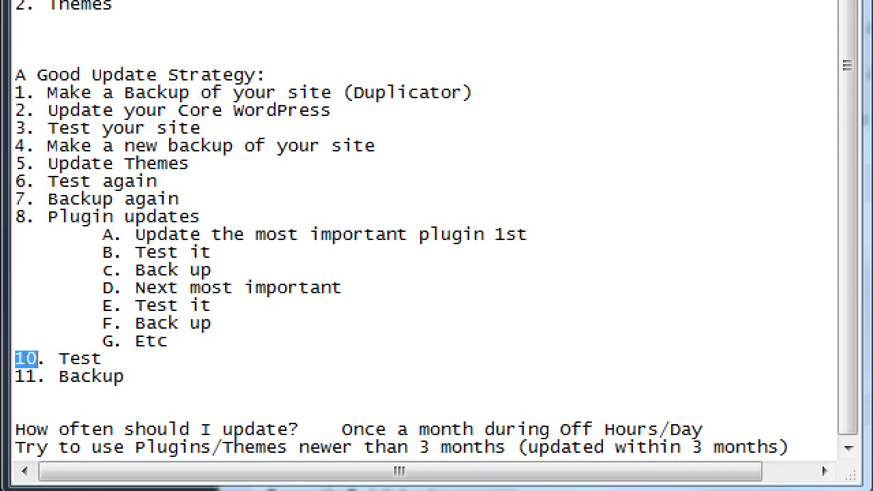
pyautogui.write('9')
pyautogui.press('Down')
pyautogui.hotkey('shift', 'Right')
pyautogui.hotkey('shift', 'Left')
pyautogui.write('10')
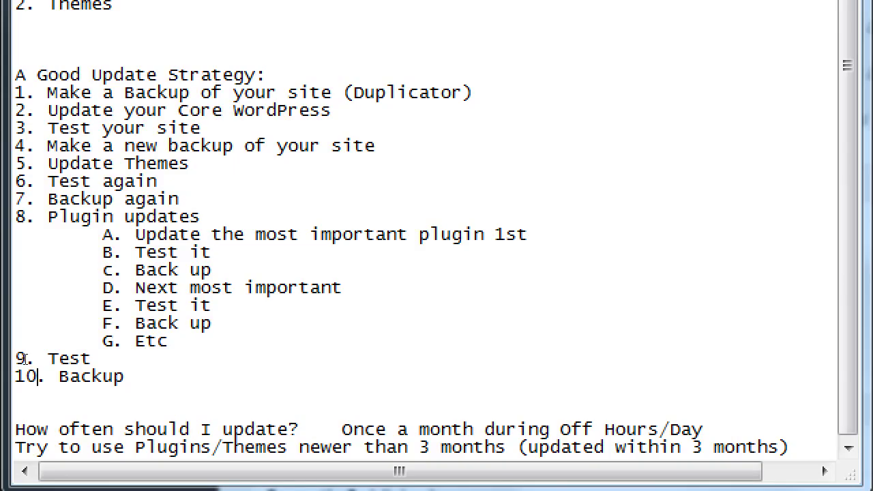
pyautogui.press('super+minus')
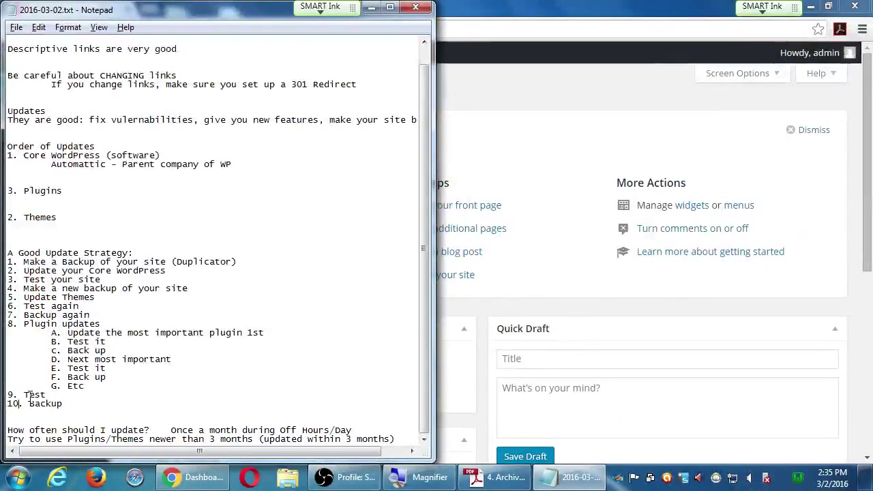
# - Return to Chrome and look over the whole Victor's Bakery home page
pyautogui.click(648, 103)
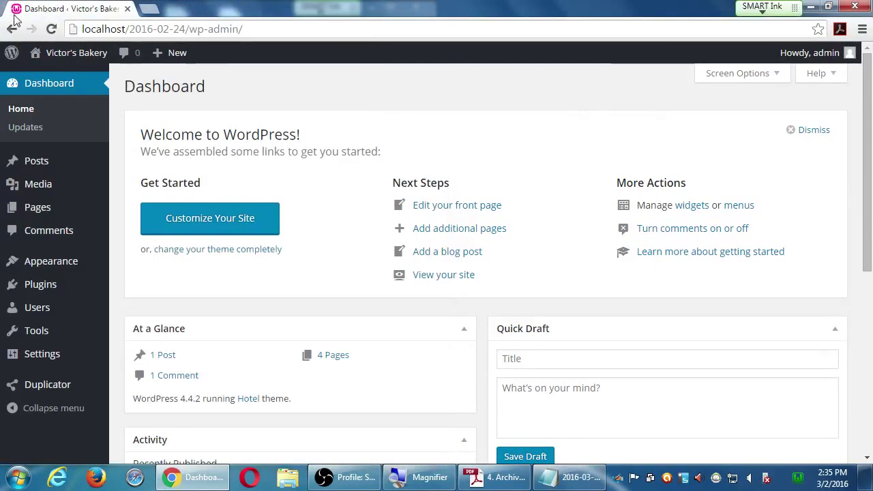
pyautogui.click(55, 54)
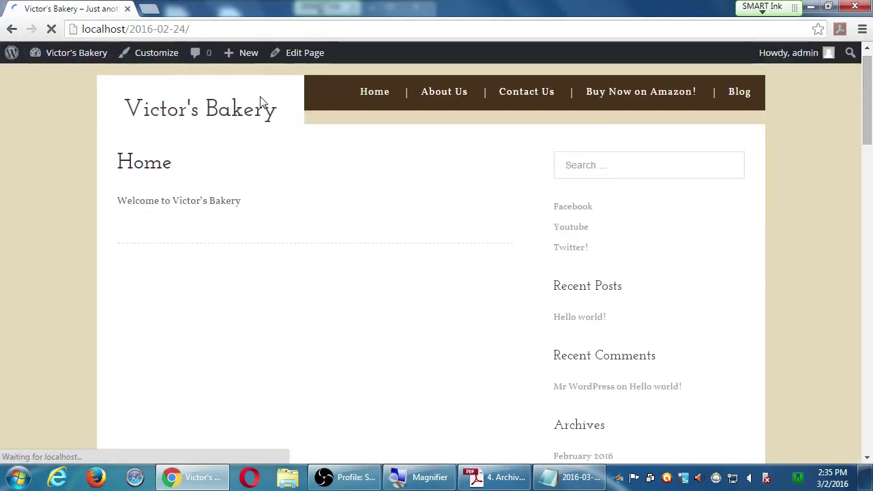
pyautogui.scroll(-5, 259, 106)
pyautogui.scroll(-4, 255, 107)
pyautogui.scroll(8, 255, 107)
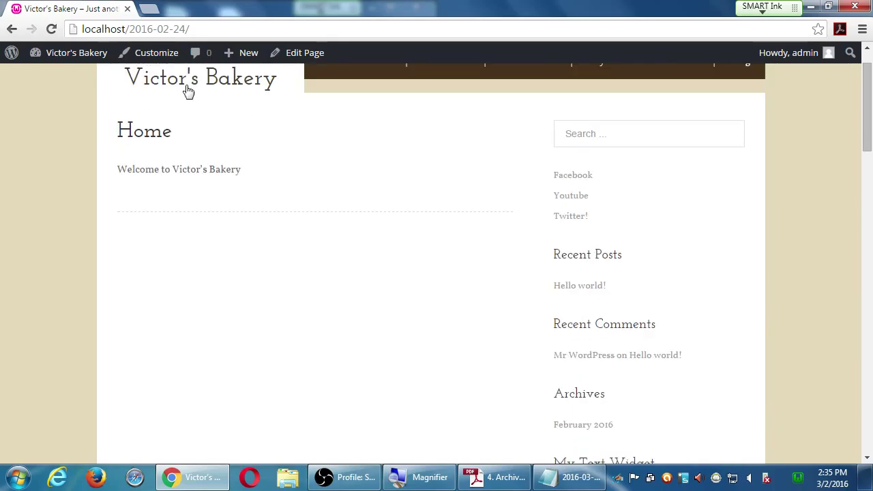
pyautogui.scroll(1, 273, 245)
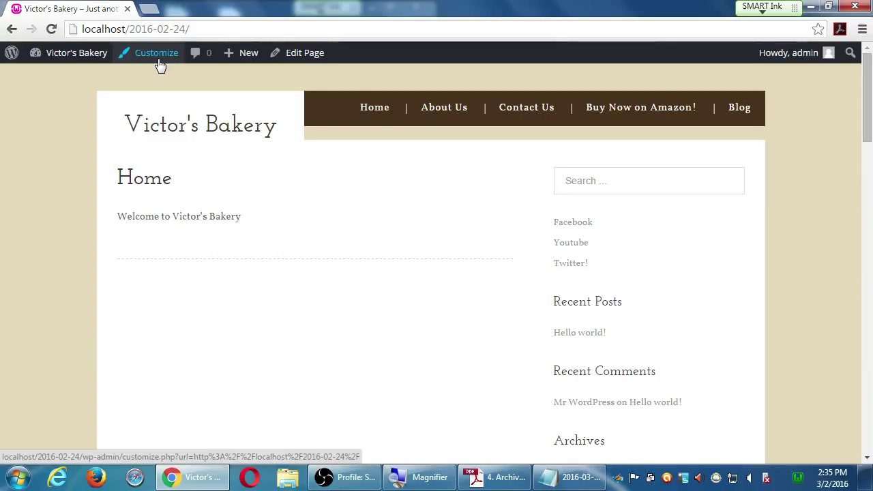
# - View the source code of the Victor's Bakery home page, alternating between the rendered page and its source
pyautogui.hotkey('ctrl', 'u')
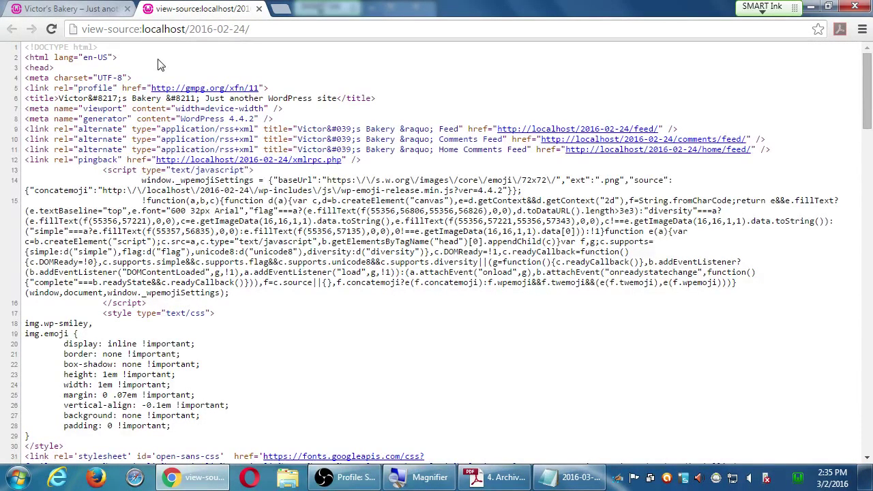
pyautogui.hotkey('ctrl', 'Tab')
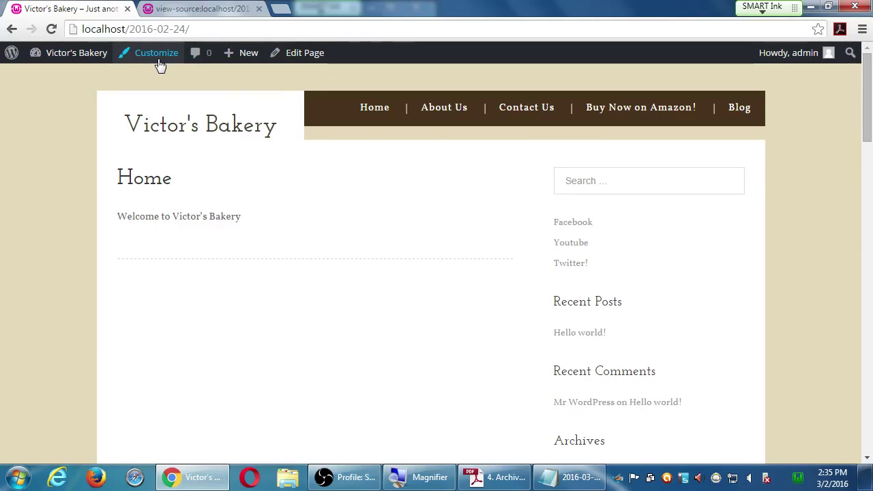
pyautogui.hotkey('ctrl', 'Tab')
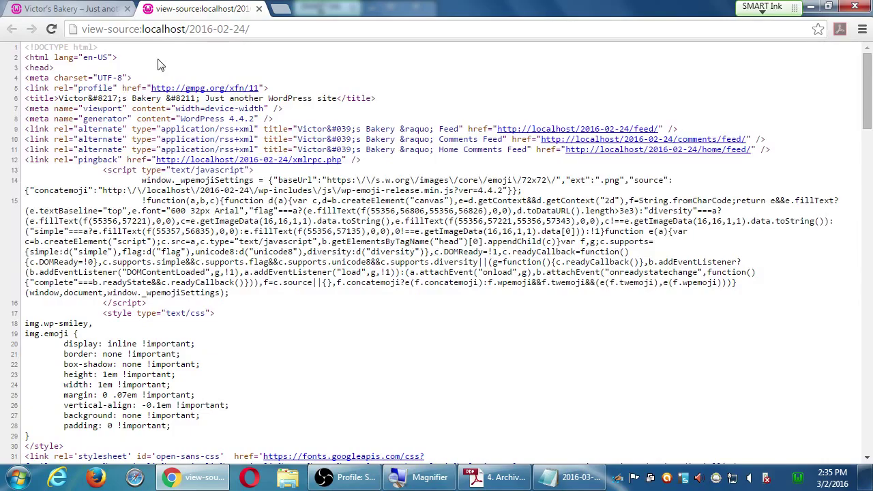
# - Compare the rendered home page with its source code and highlight the margin value in the img.emoji style rule
pyautogui.hotkey('ctrl', 'Tab')
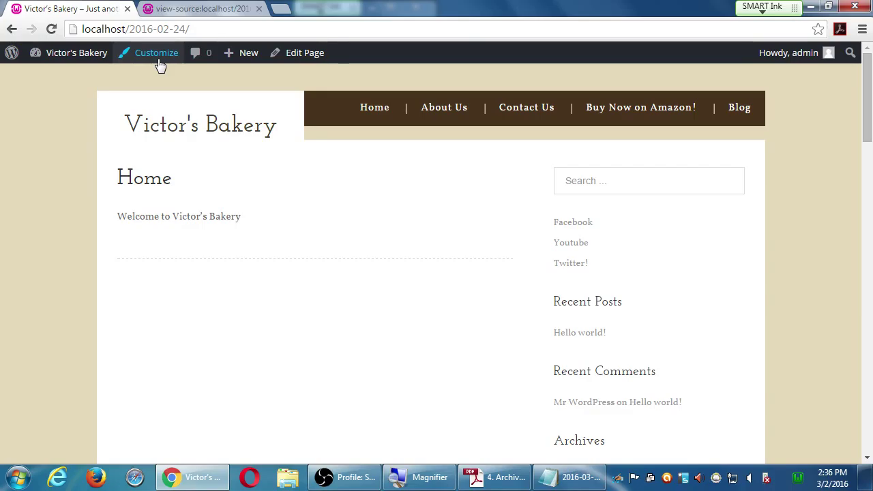
pyautogui.hotkey('ctrl', 'Tab')
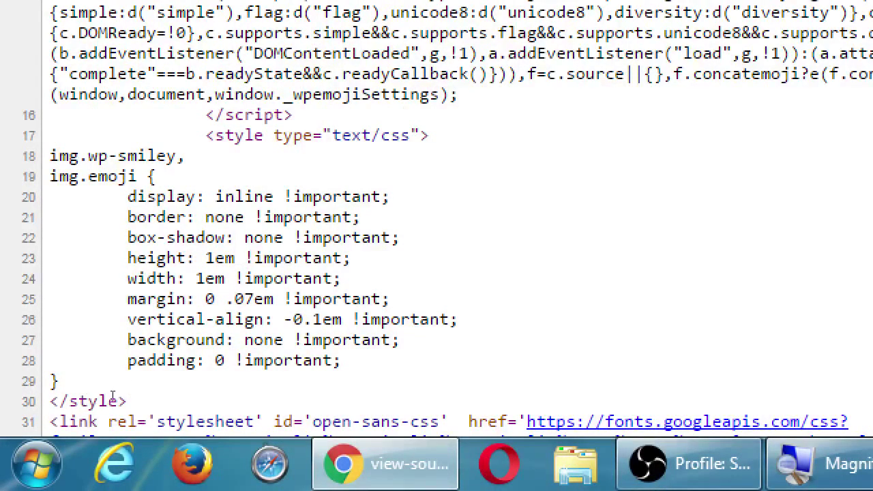
pyautogui.moveTo(234, 298); pyautogui.dragTo(263, 299)
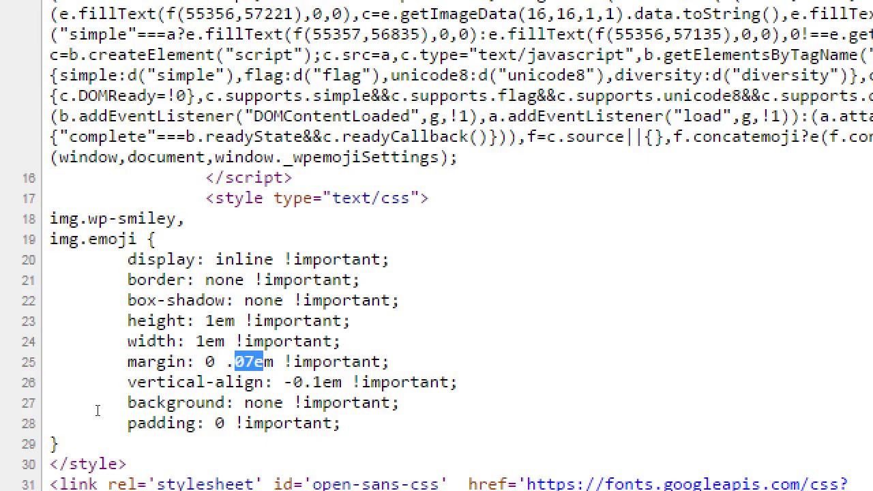
pyautogui.press('super+minus')
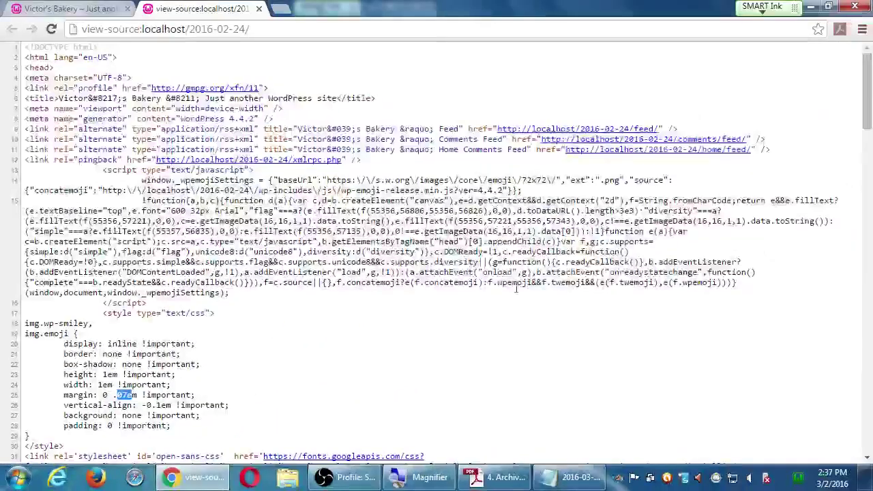
# - Switch to Notepad and add the indented note "Code customization is LOST with an update" under the Themes item in Order of Updates
pyautogui.click(591, 479)
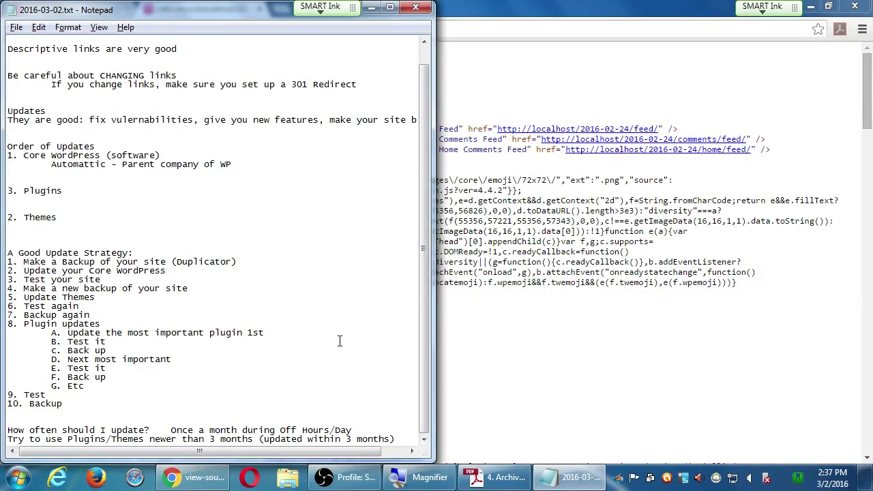
pyautogui.press('super+plus')
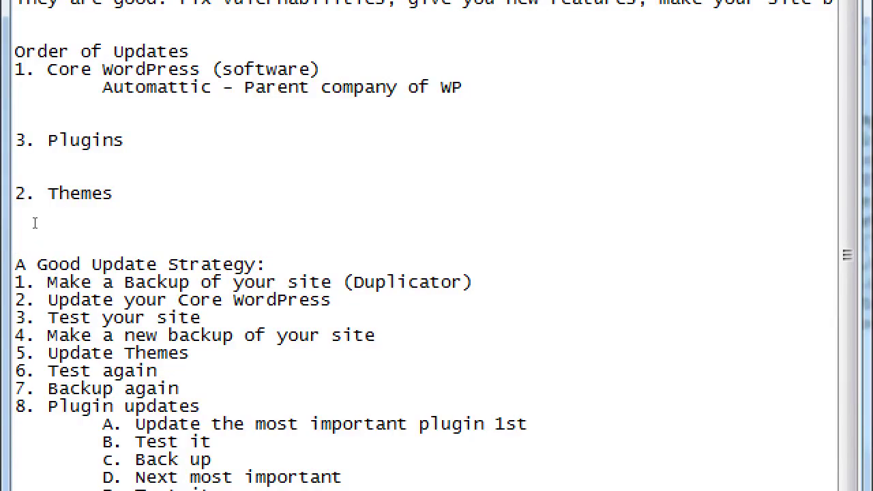
pyautogui.doubleClick(69, 194)
pyautogui.press('Down')
pyautogui.press('Tab')
pyautogui.write('Code custo')
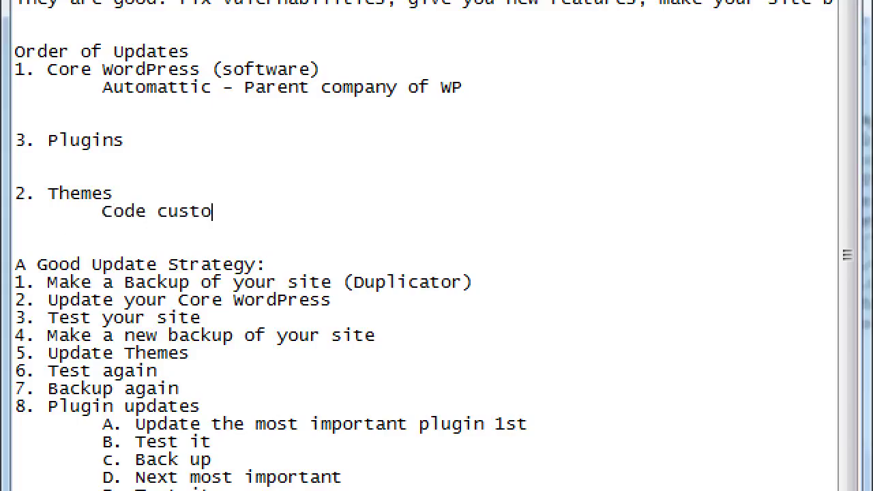
pyautogui.write('mization is LOST with an update')
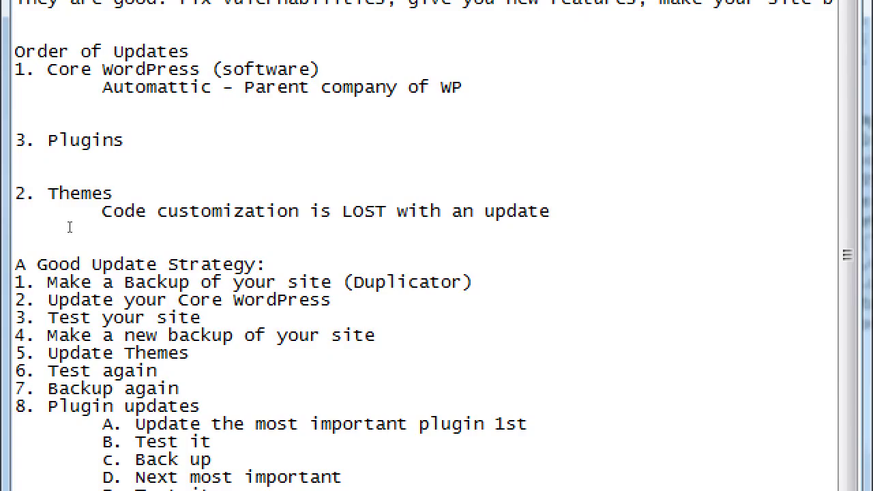
# - Add a further indented line "=> Child themes" below the code customization note
pyautogui.press('Return')
pyautogui.press('Tab')
pyautogui.press('Tab')
pyautogui.press('Tab')
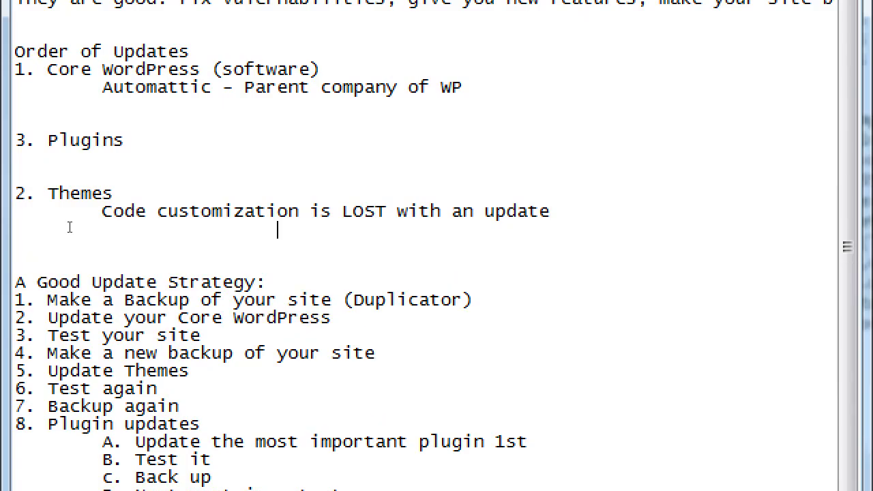
pyautogui.write('=> Child ')
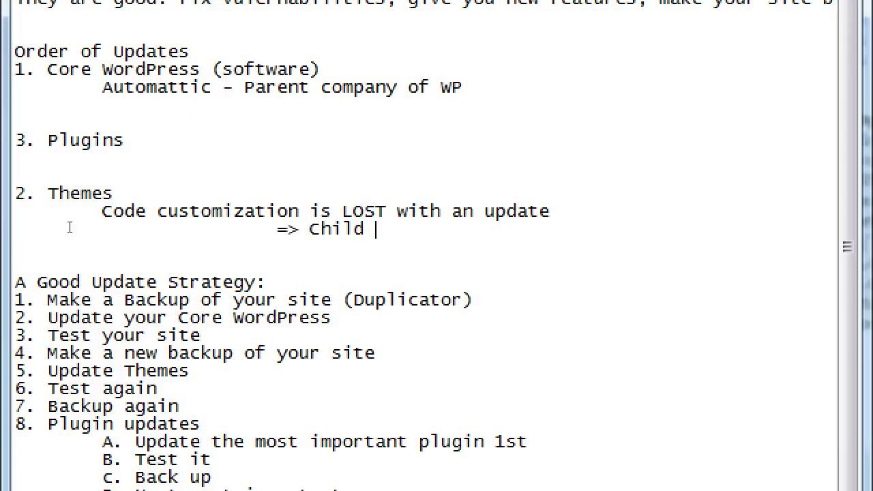
pyautogui.write('themes')
pyautogui.press('super+minus')
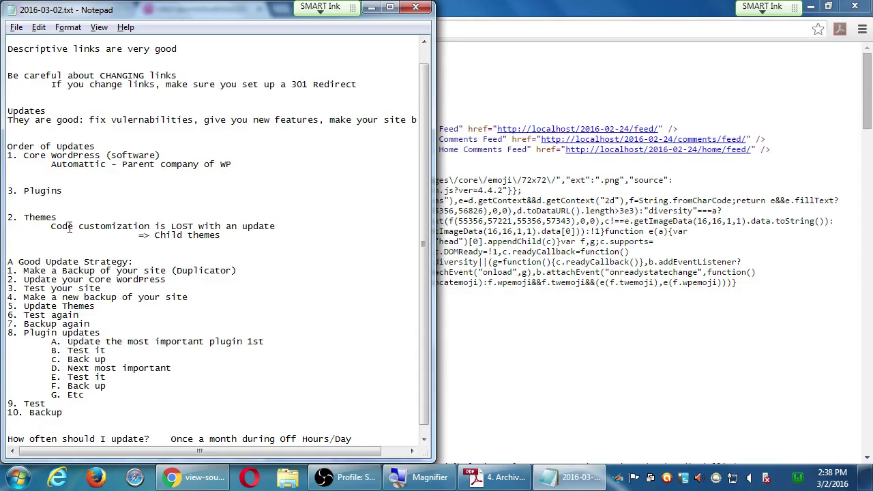
# - Return to Chrome and load w3schools.com in place of the page source
pyautogui.click(205, 483)
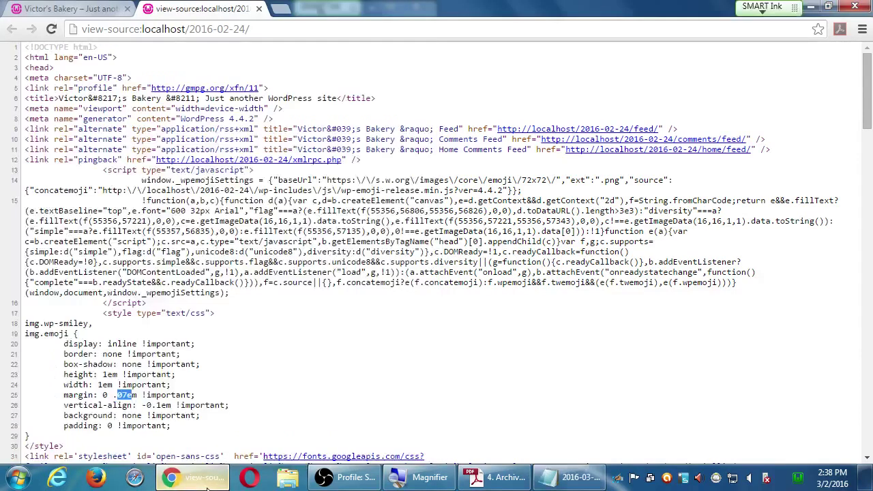
pyautogui.hotkey('ctrl', 'l')
pyautogui.press('super+plus')
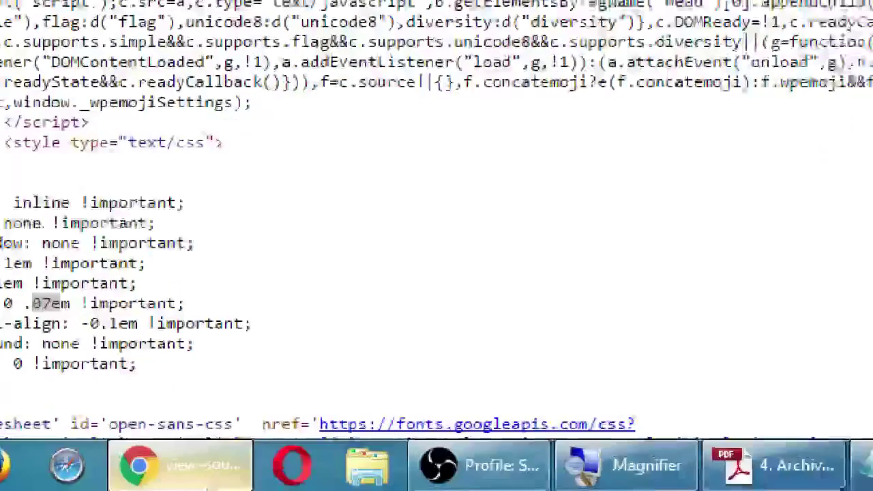
pyautogui.press('super+minus')
pyautogui.write('w3schools.com')
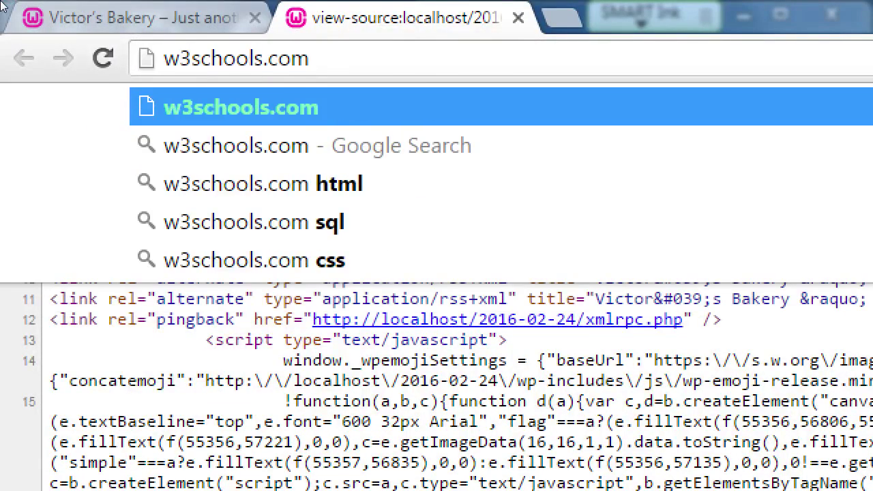
pyautogui.press('Return')
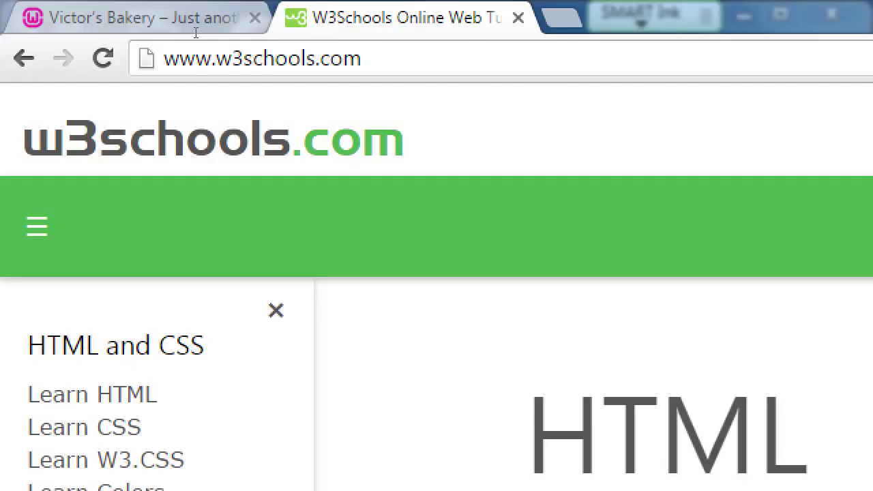
# - Write CodeAcademy.com after the w3schools address, correcting its spelling, and start the next site name after a gap
pyautogui.click(196, 33)
pyautogui.press('End')
pyautogui.write('CodeAce')
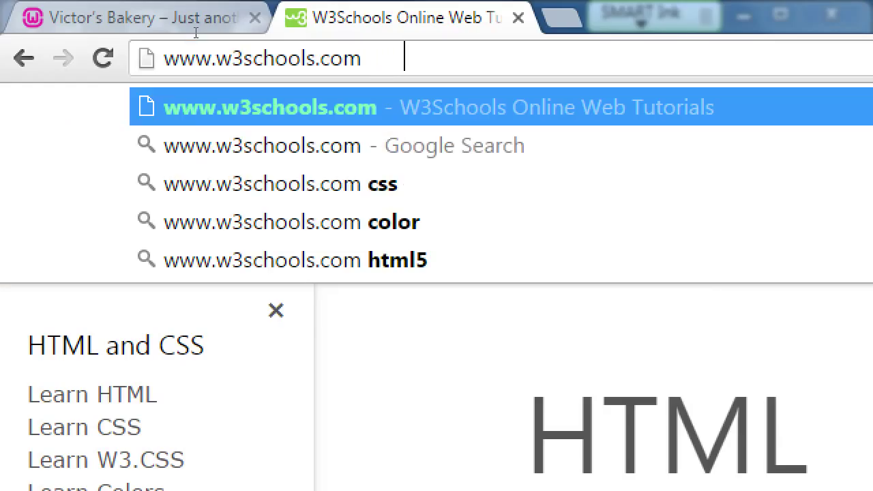
pyautogui.write('dmy')
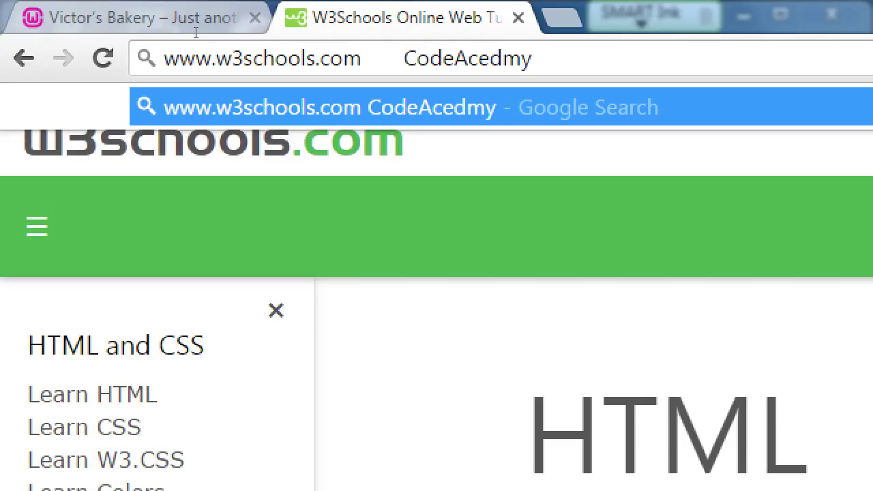
pyautogui.press('BackSpace')
pyautogui.press('BackSpace')
pyautogui.press('BackSpace')
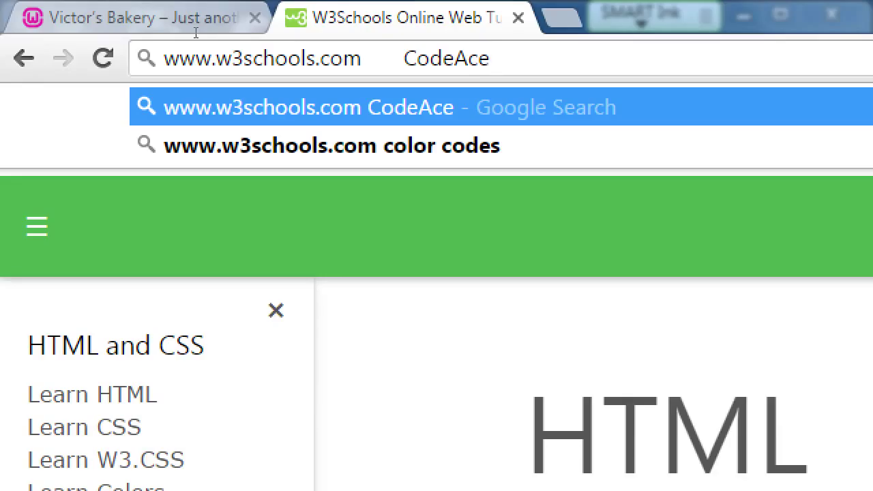
pyautogui.press('BackSpace')
pyautogui.write('adey')
pyautogui.press('BackSpace')
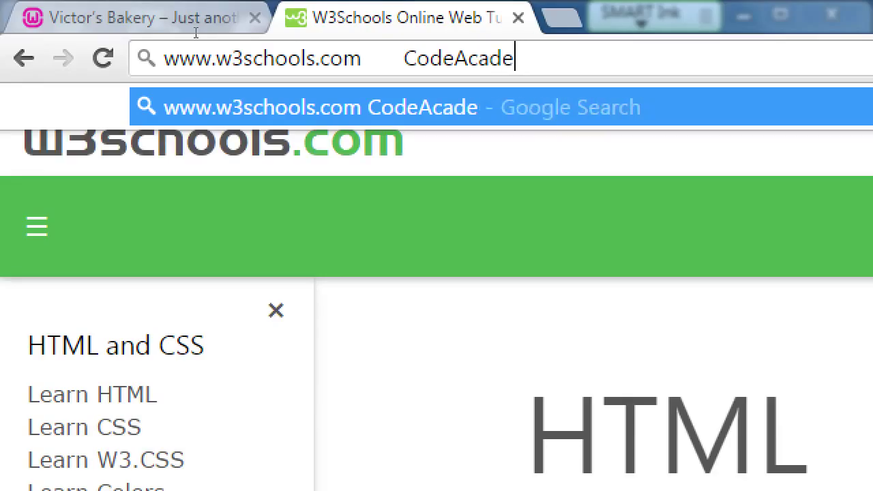
pyautogui.write('my.com       Ud')
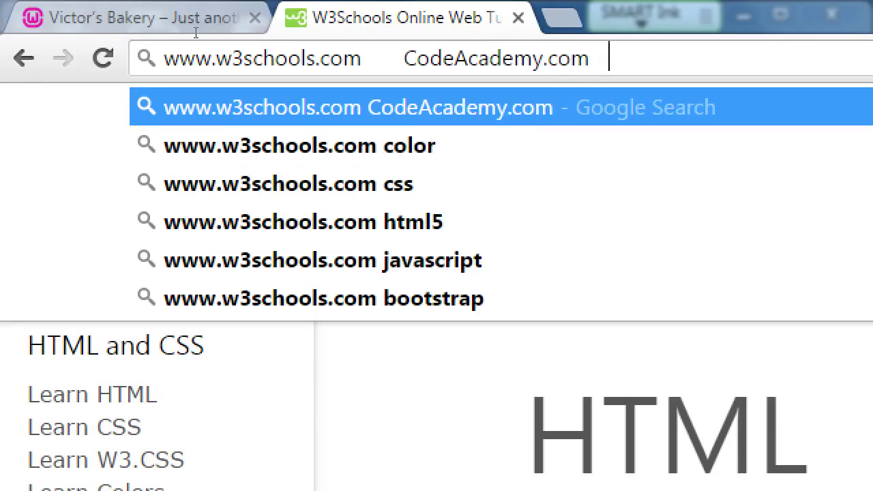
# - Complete the list of learning sites with Udemy.com and YouTube.com, and highlight YouTube.com
pyautogui.write('emy.com')
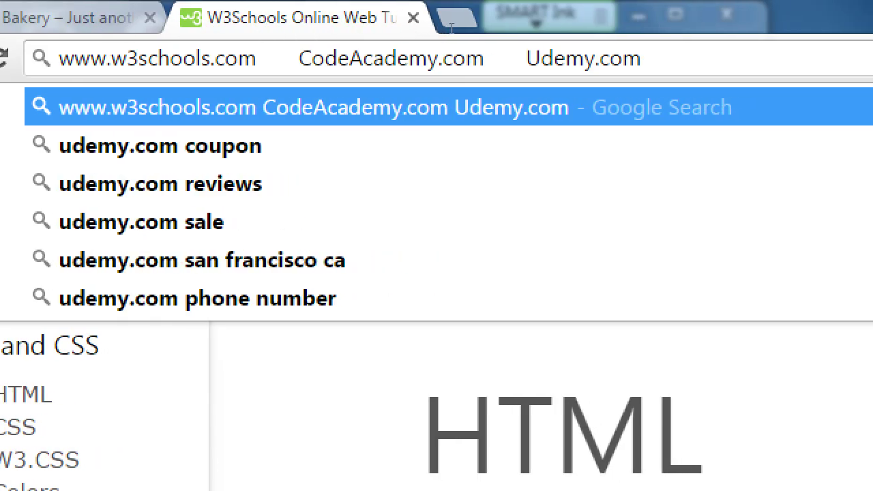
pyautogui.write('YouTu')
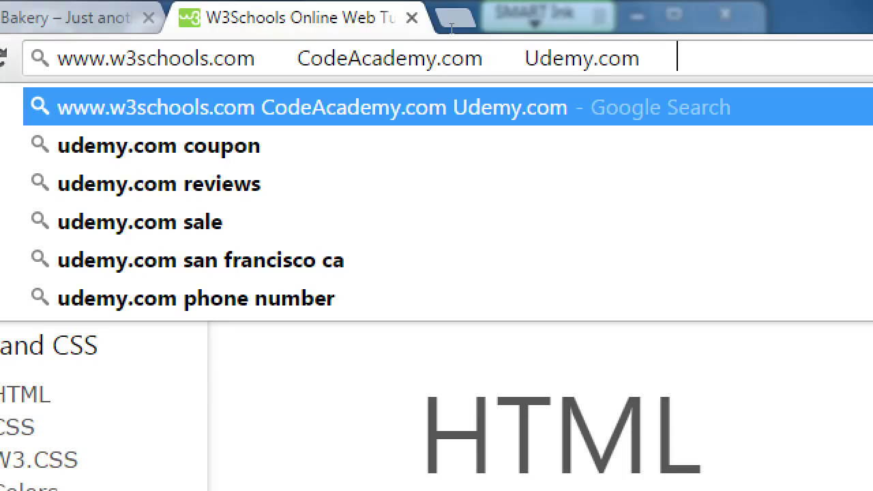
pyautogui.write('be.com')
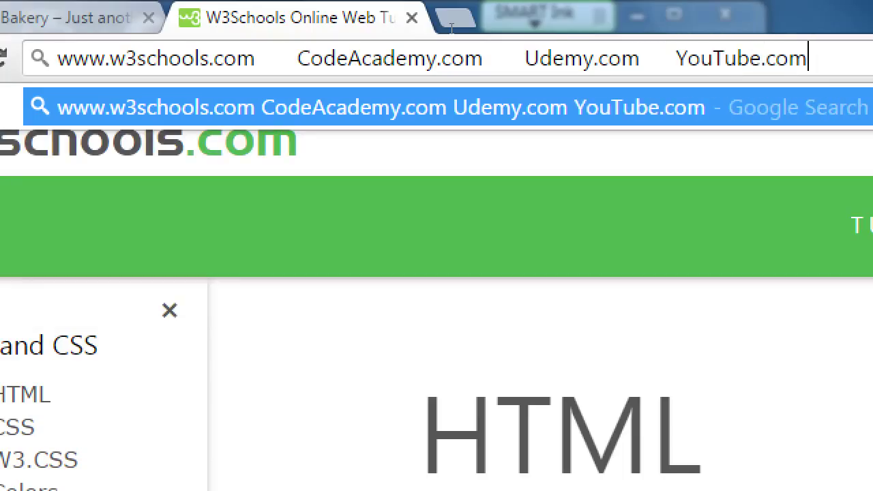
pyautogui.hotkey('ctrl', 'shift', 'Left')
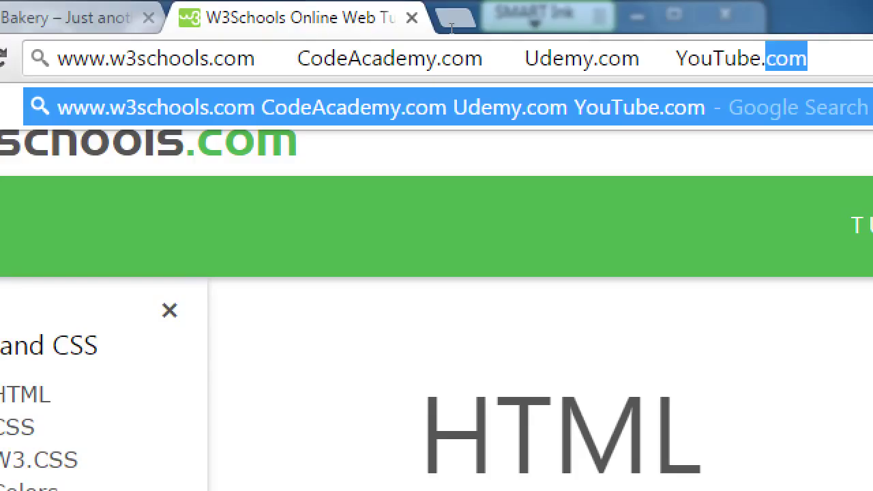
pyautogui.hotkey('ctrl', 'shift', 'Left')
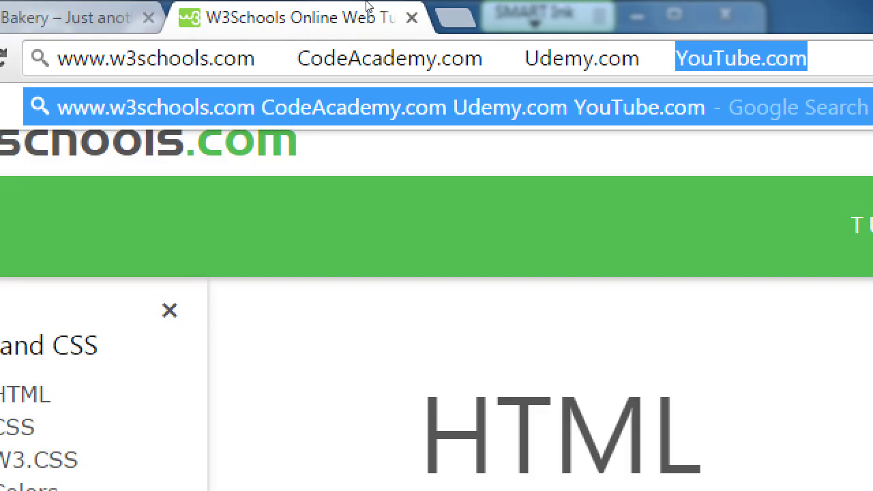
# - Go to the Victor's Bakery dashboard, examine the CSS section of the theme customizer, and close the customizer
pyautogui.hotkey('ctrl', 'shift', 'Tab')
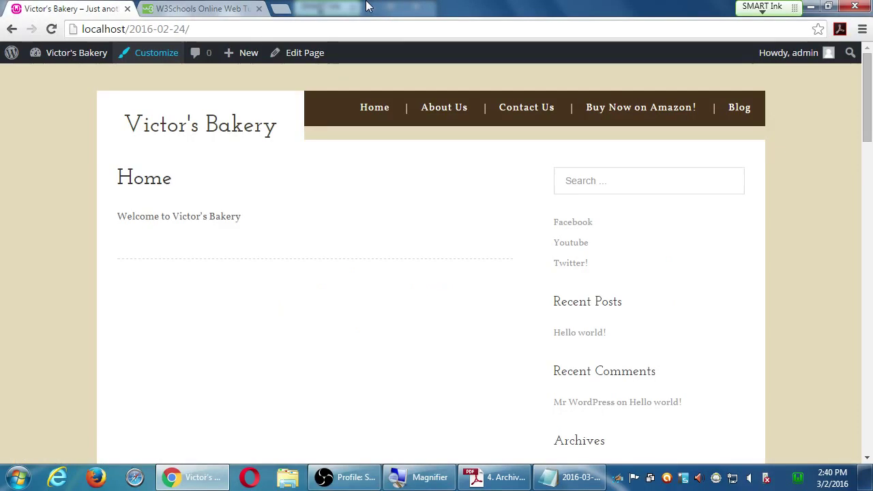
pyautogui.click(58, 53)
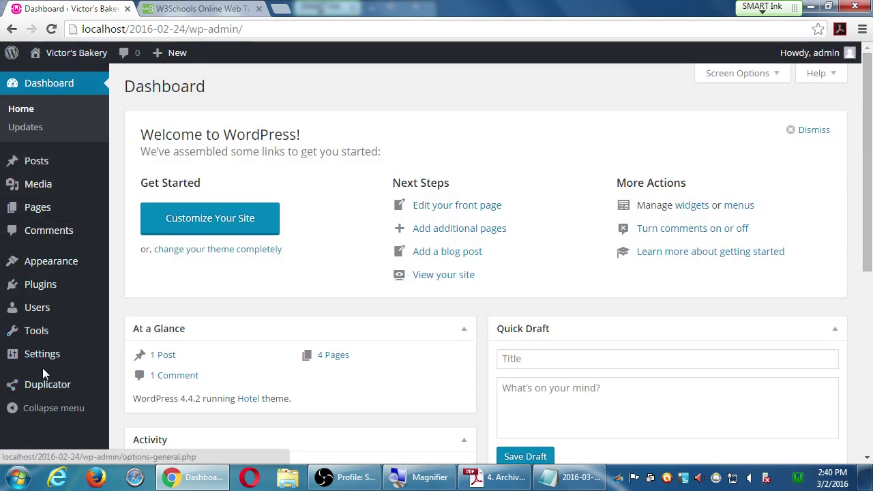
pyautogui.moveTo(41, 261)
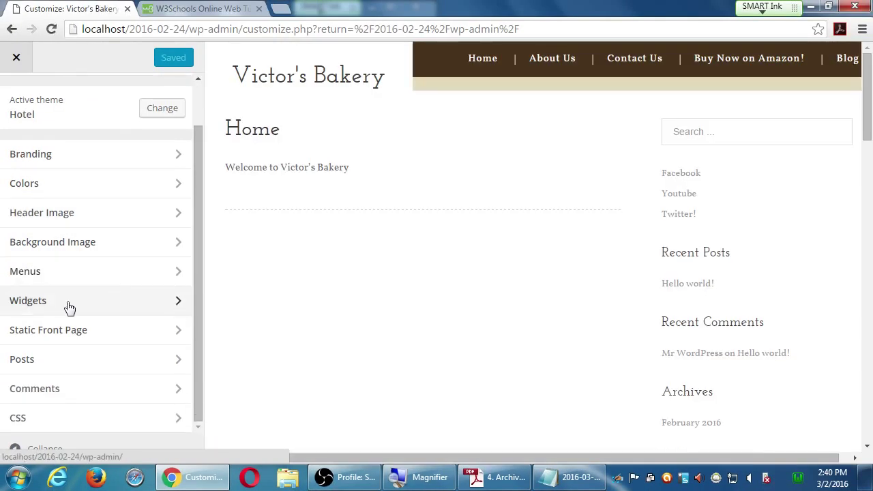
pyautogui.click(45, 418)
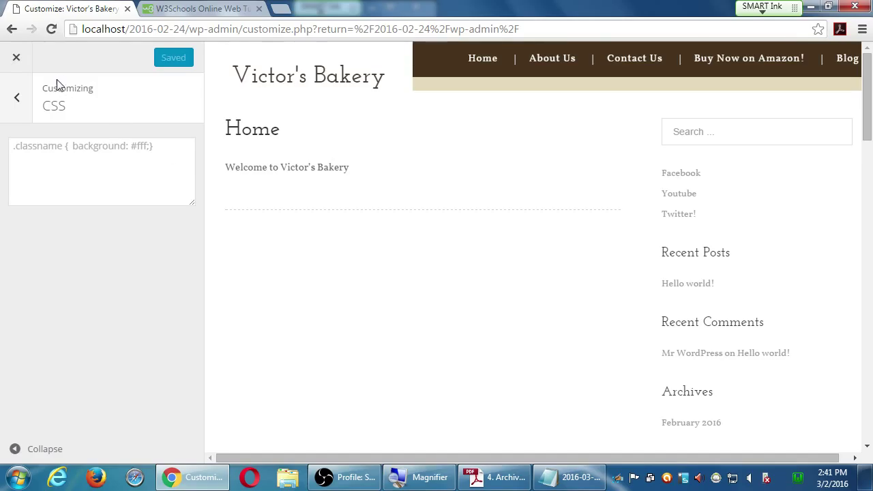
pyautogui.click(27, 67)
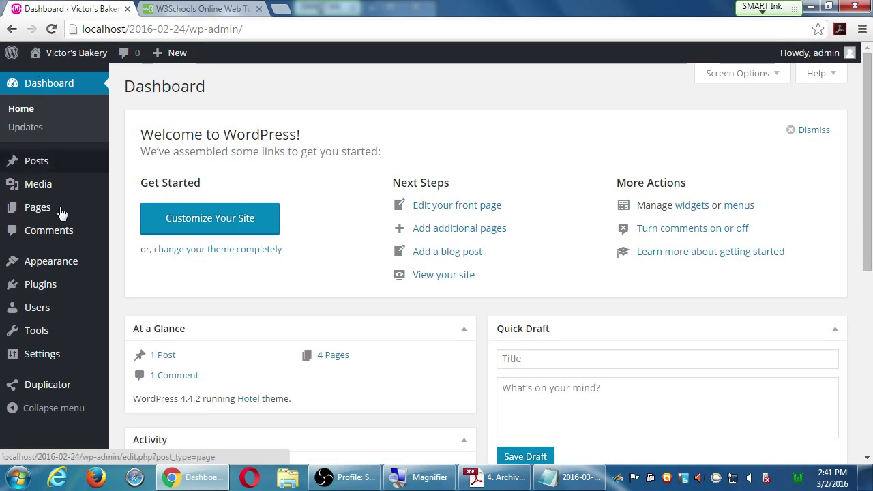
# - Open the theme editor and look over the Hotel theme's stylesheet, style.css
pyautogui.moveTo(58, 271)
pyautogui.click(135, 392)
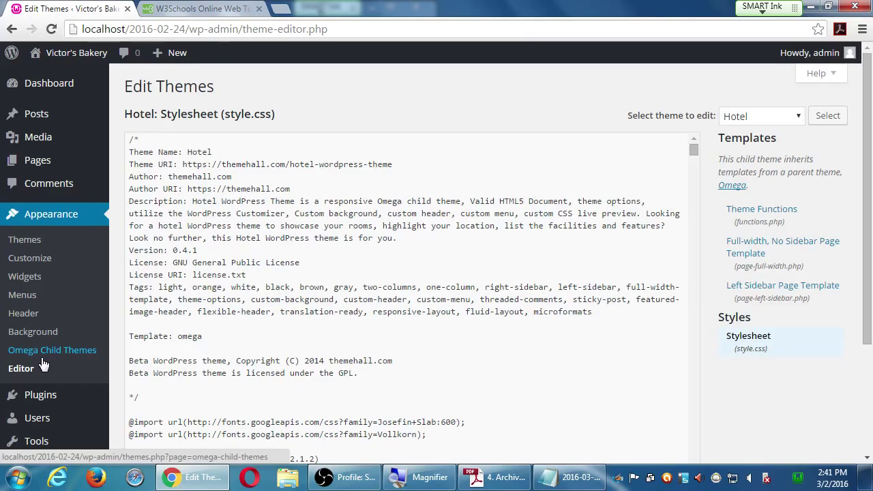
pyautogui.scroll(-3, 11, 378)
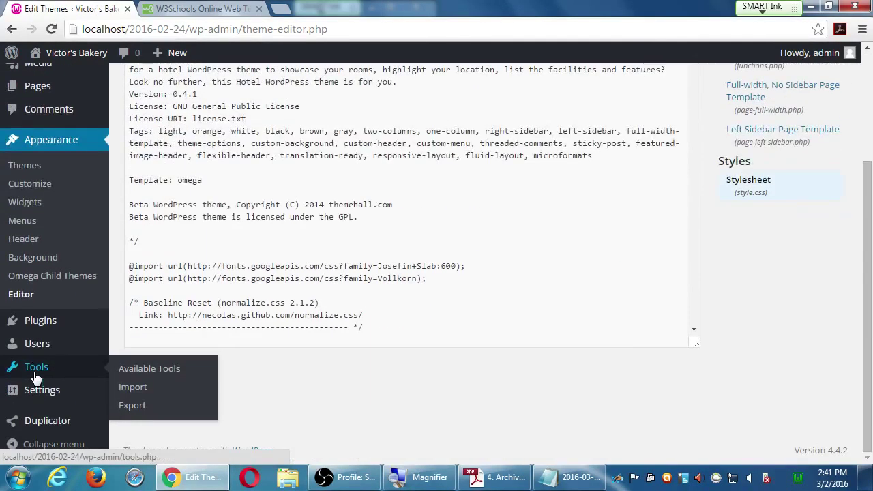
pyautogui.scroll(4, 12, 375)
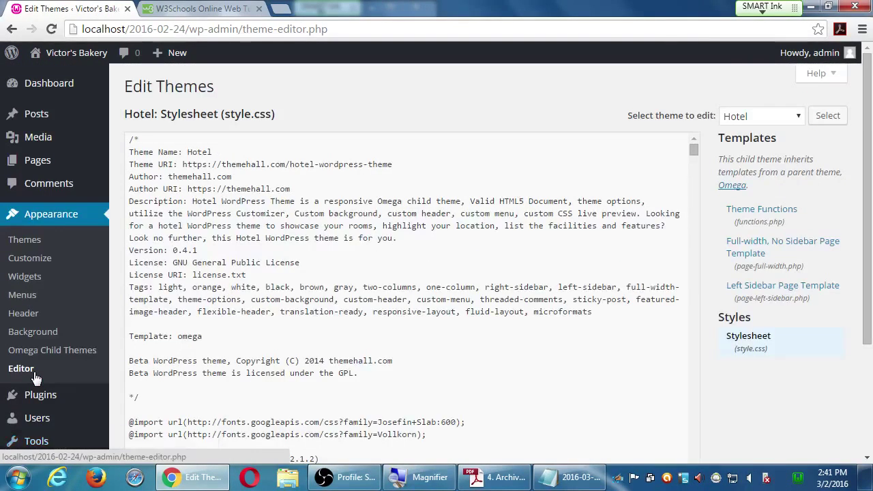
# - Search Google in a new browser tab for "how to make a child theme in wordpress"
pyautogui.click(280, 9)
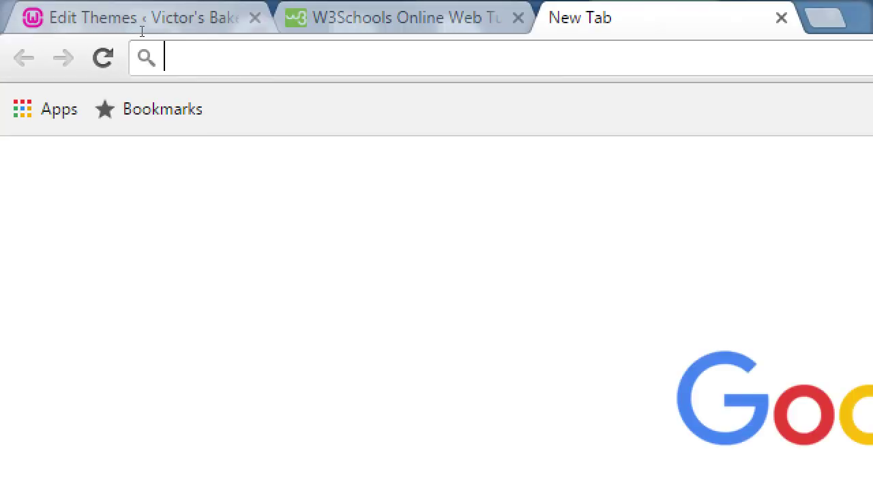
pyautogui.write('how to ma')
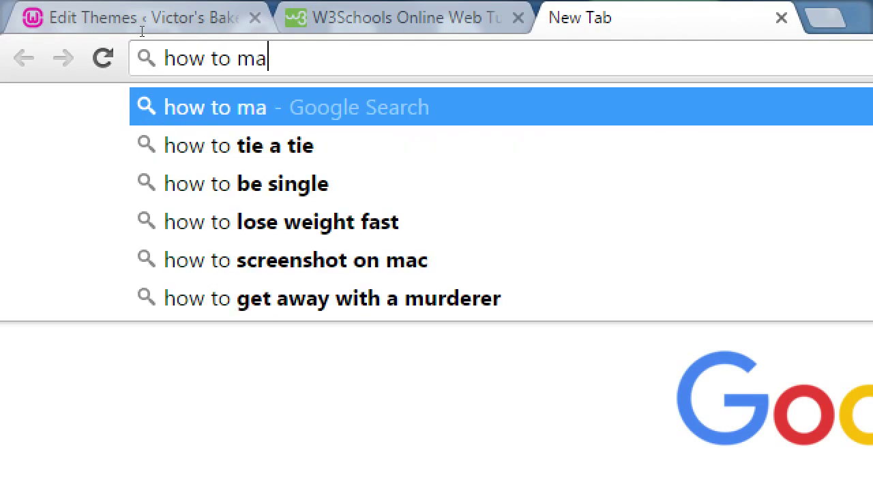
pyautogui.write('ke a child theme in ')
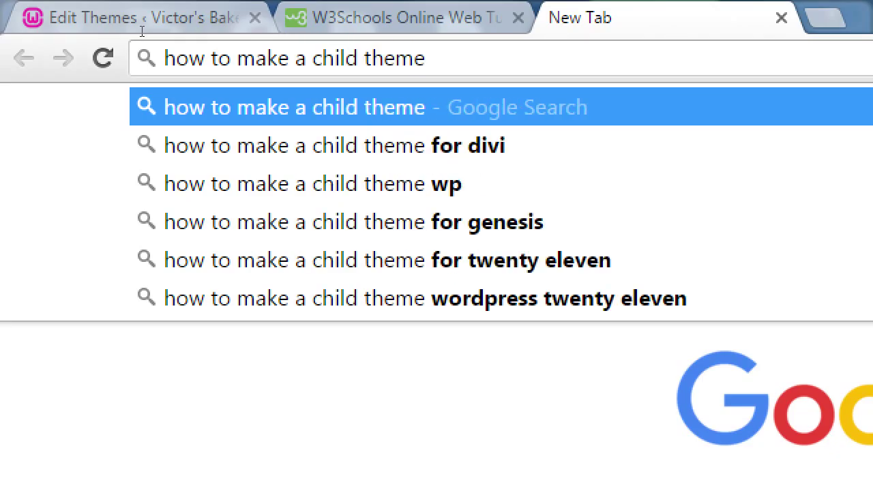
pyautogui.write('wordpress')
pyautogui.press('Return')
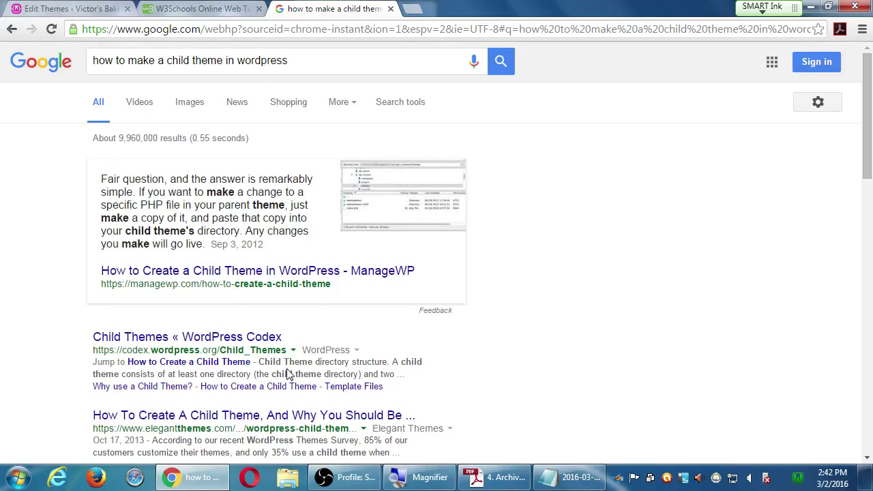
# - Switch to the 2016-03-02.txt notes in Notepad and review the child themes note and the update strategy at enlarged size
pyautogui.click(549, 476)
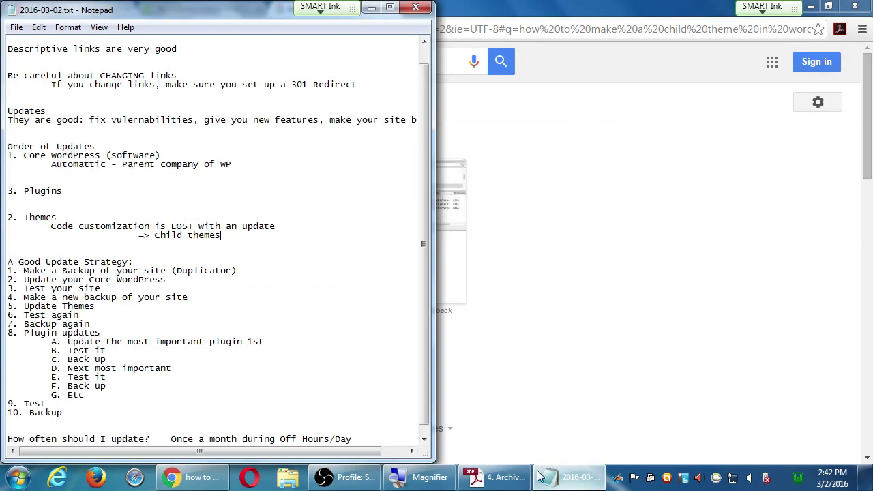
pyautogui.scroll(-1, 188, 292)
pyautogui.press('super+plus')
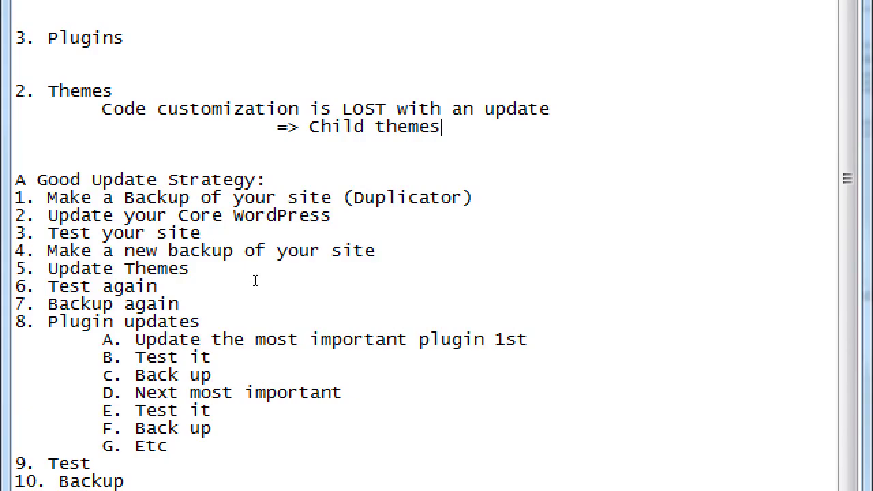
pyautogui.press('super+minus')
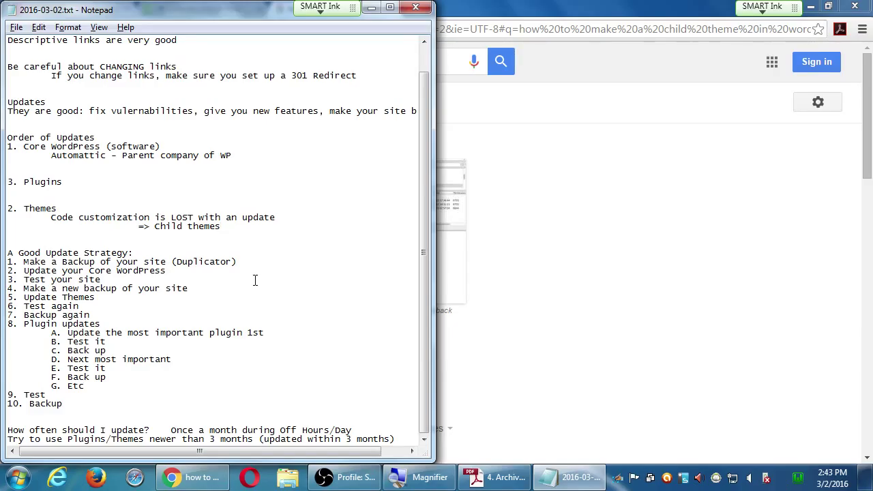
# - Switch to the Archiving WordPress with Duplicator PDF in Adobe Reader, look over the Duplicator Pro section, and show the desktop
pyautogui.click(475, 481)
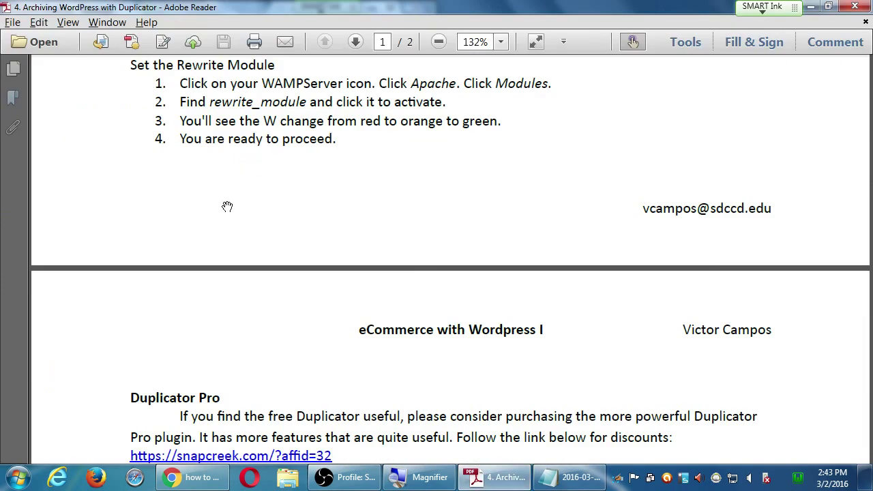
pyautogui.scroll(-1, 222, 204)
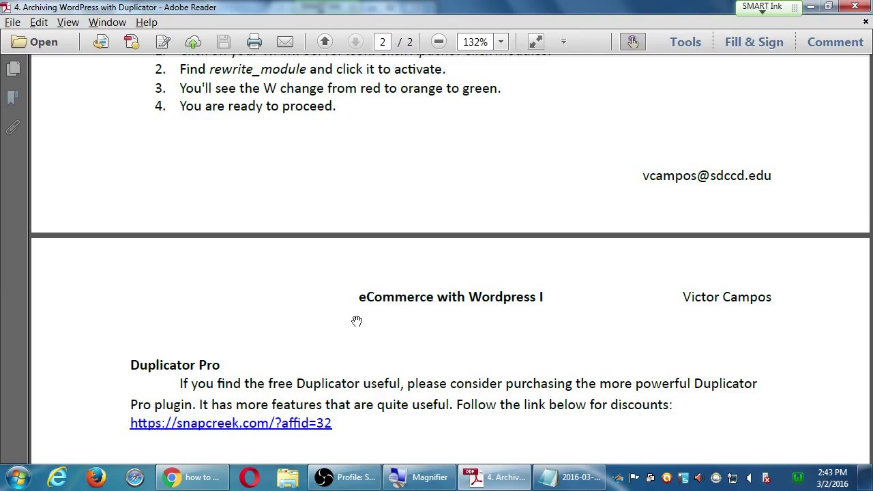
pyautogui.press('super+d')
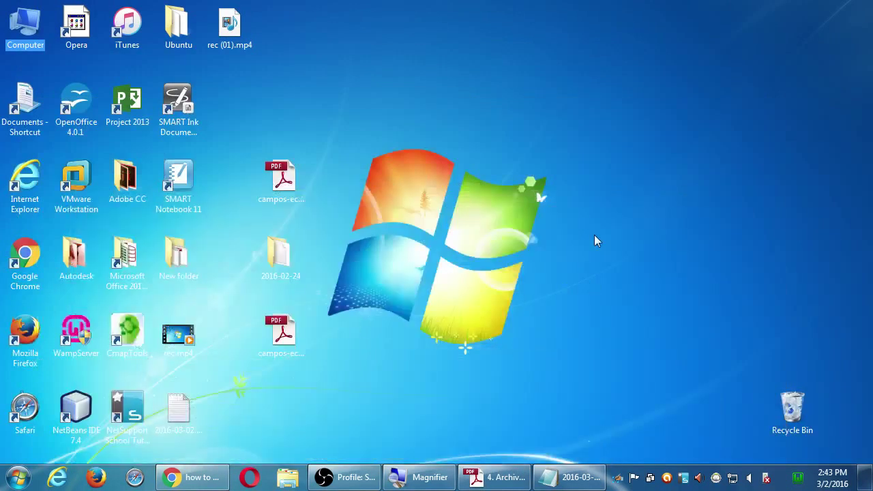